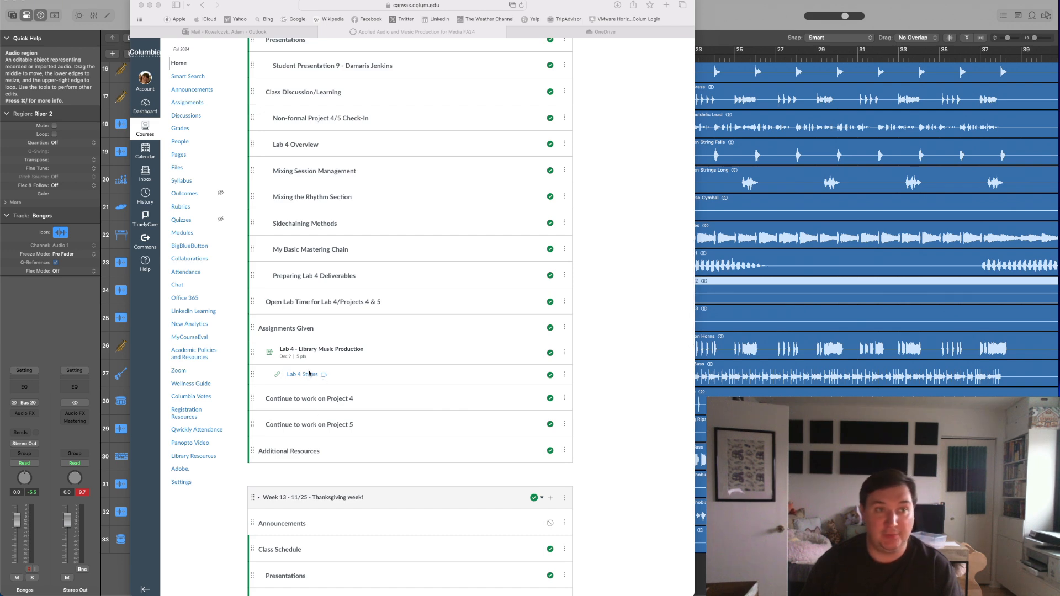
# Switch from the browser's course page to the Logic Pro project and look through its full track list.
pyautogui.click(631, 24)
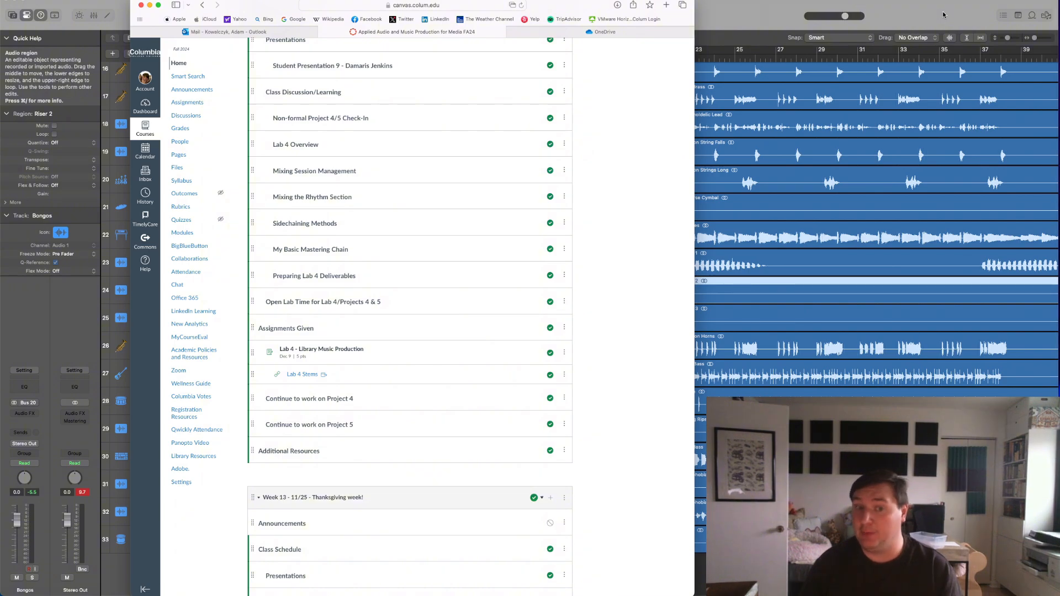
pyautogui.click(943, 15)
pyautogui.scroll(10, 514, 209)
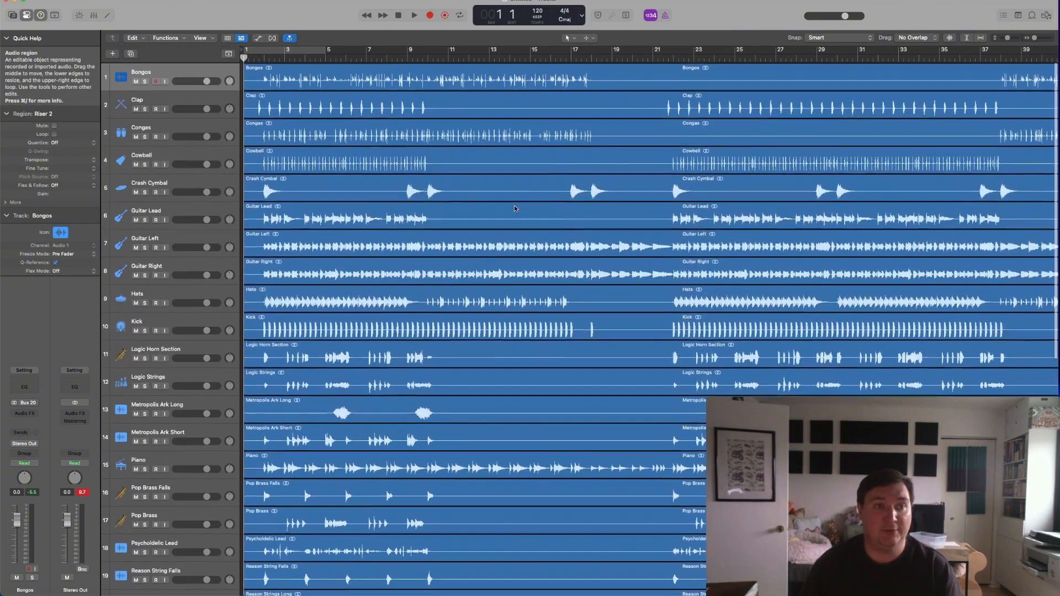
pyautogui.scroll(5, 515, 209)
pyautogui.hscroll(-2, 514, 209)
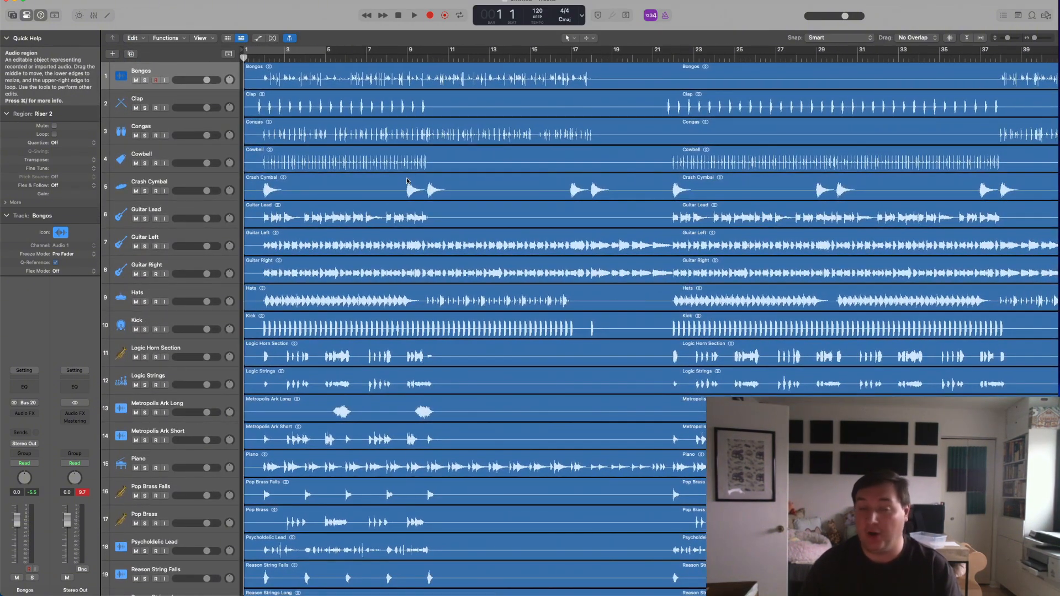
pyautogui.scroll(-15, 407, 181)
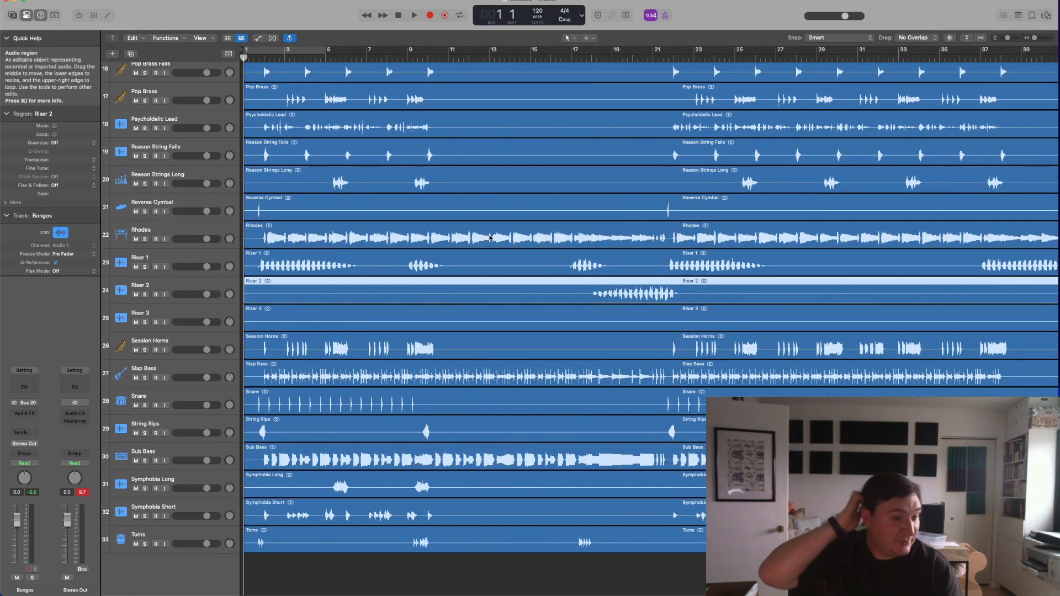
# Set the gain of all audio regions in the project to -7 dB.
pyautogui.press('super+a')
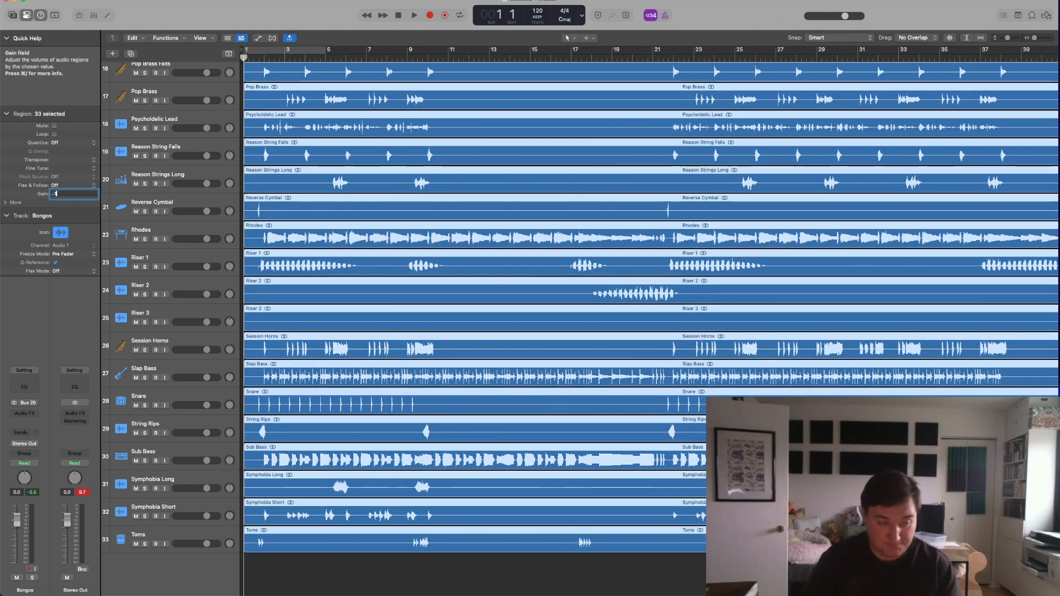
pyautogui.press('Return')
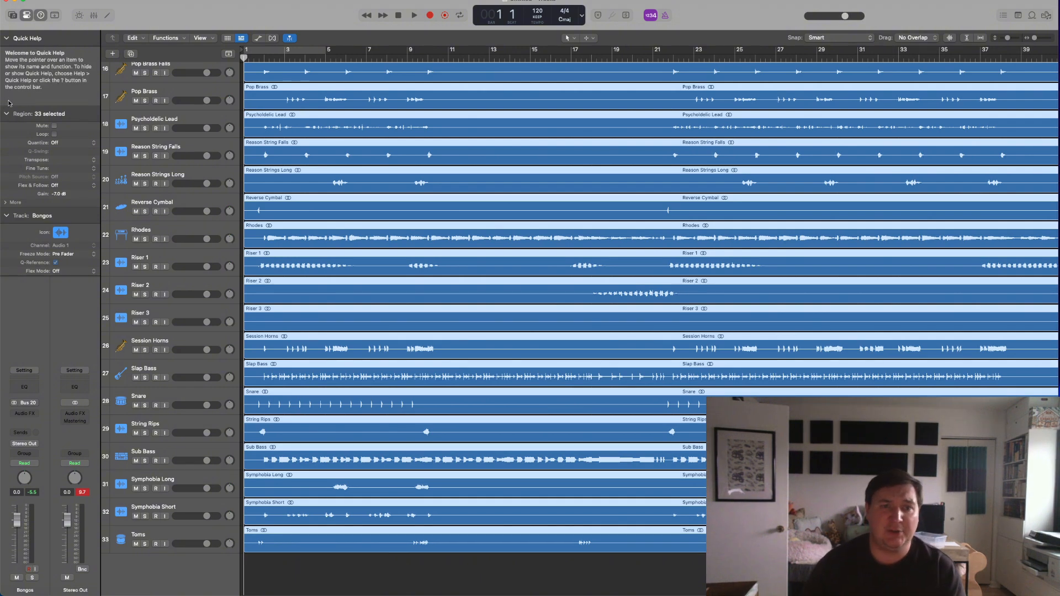
pyautogui.scroll(10, 378, 224)
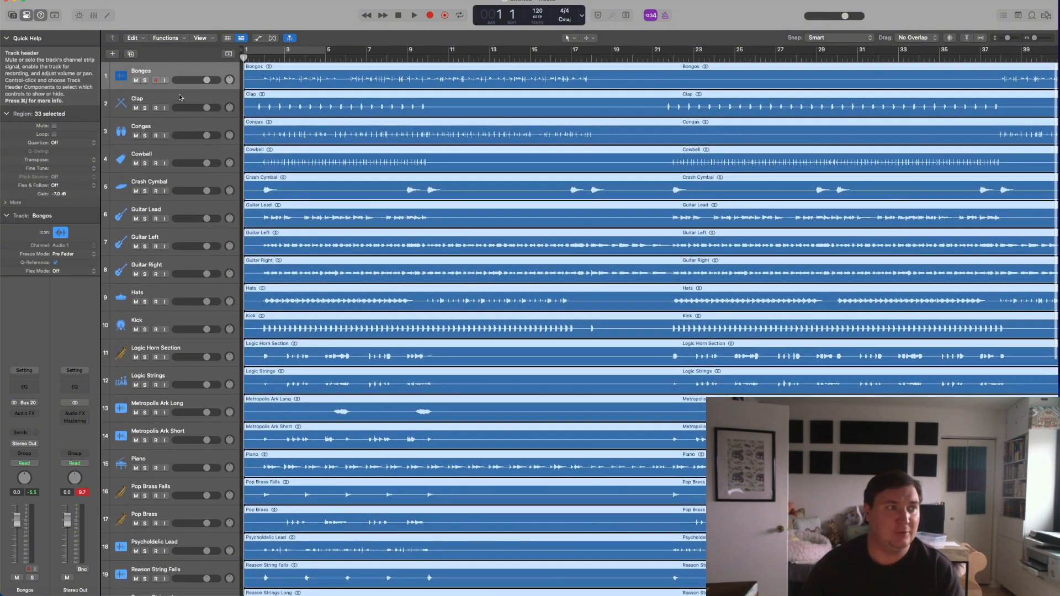
# Reorder the track list so that Kick comes first and Snare second.
pyautogui.click(159, 102)
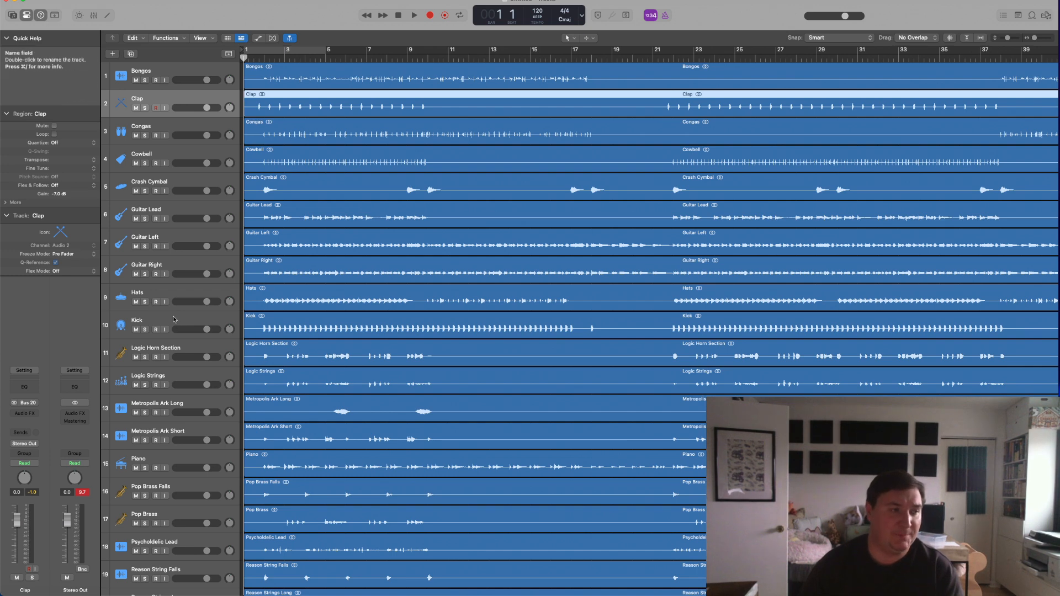
pyautogui.click(196, 319)
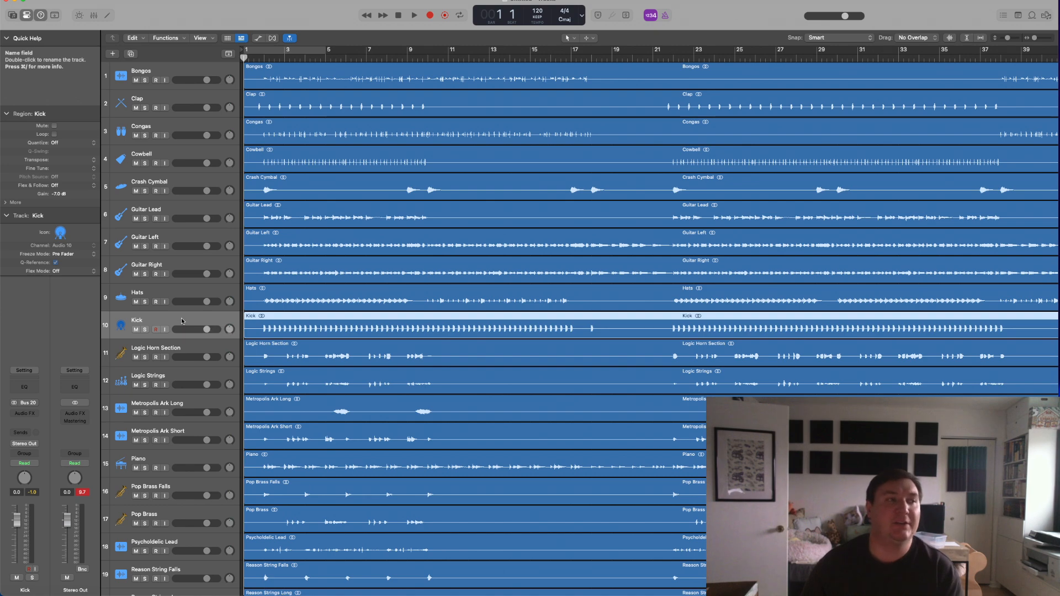
pyautogui.moveTo(181, 321); pyautogui.dragTo(182, 71)
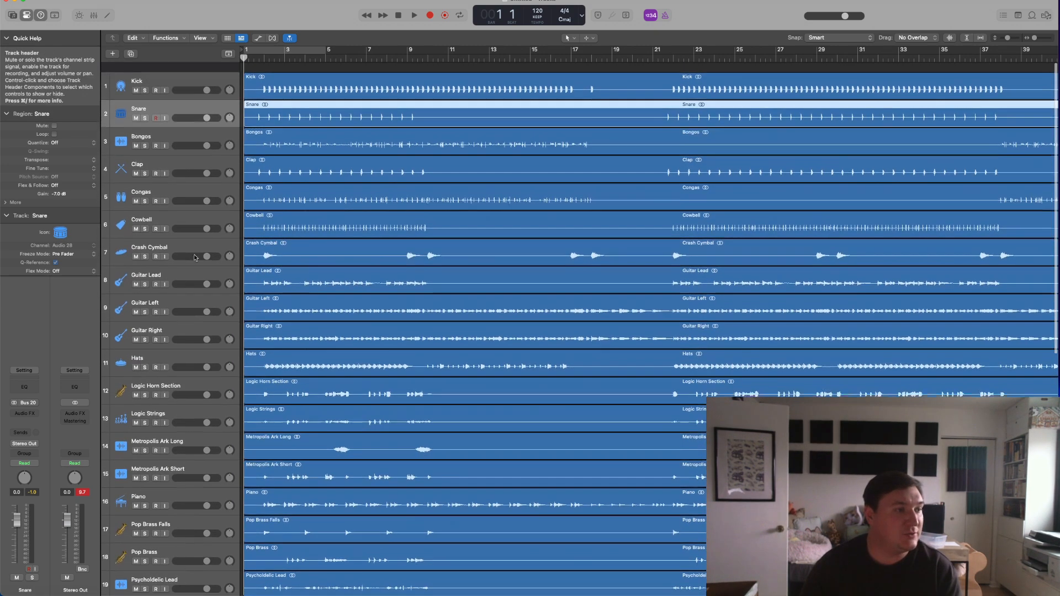
pyautogui.scroll(-1, 194, 257)
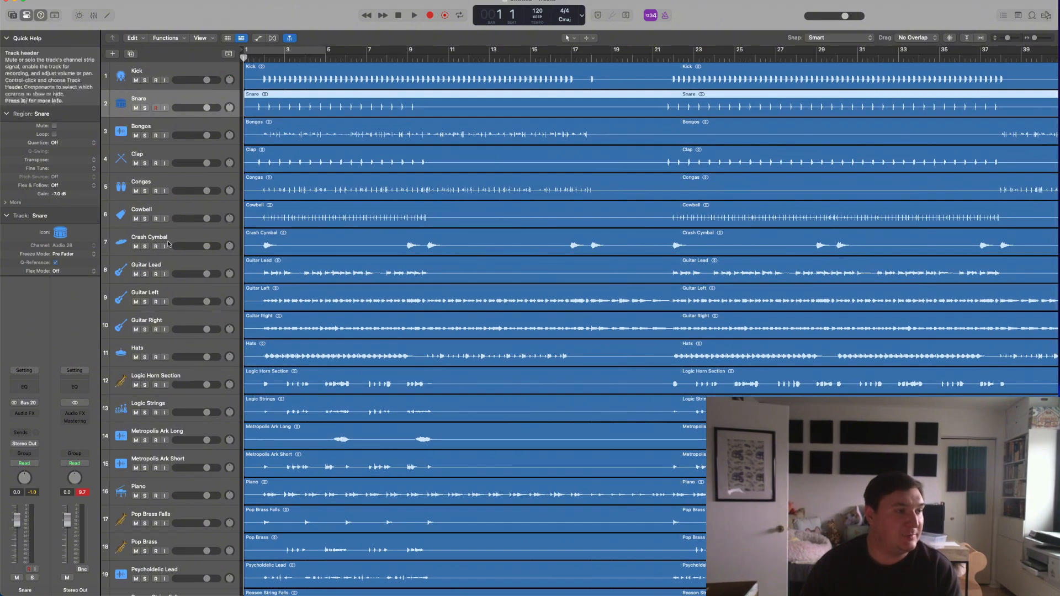
# Move the Hats track directly below Snare and place the Clap track between Snare and Hats.
pyautogui.click(167, 349)
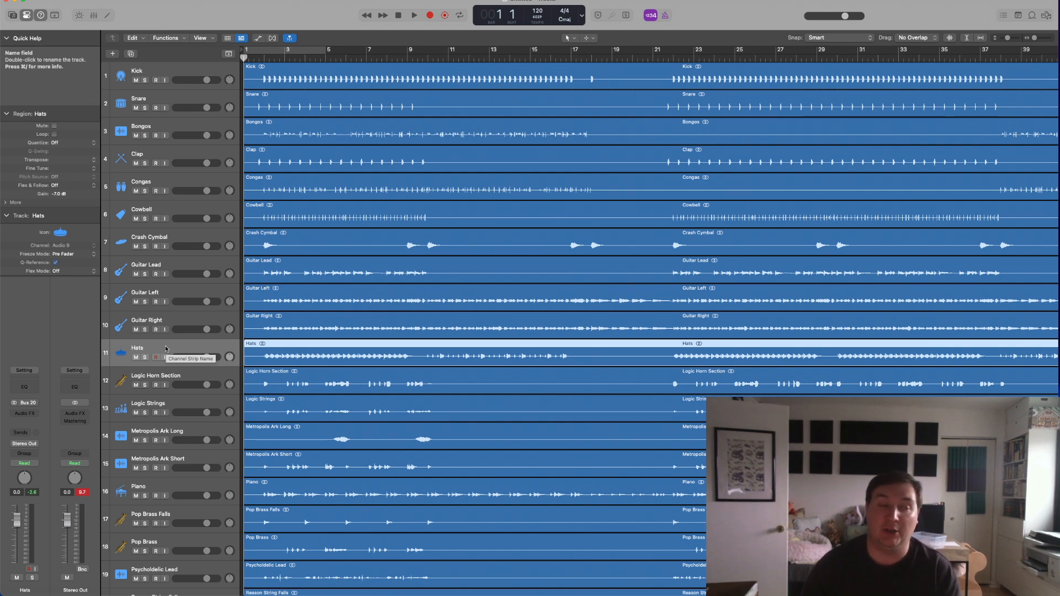
pyautogui.moveTo(166, 346); pyautogui.dragTo(168, 122)
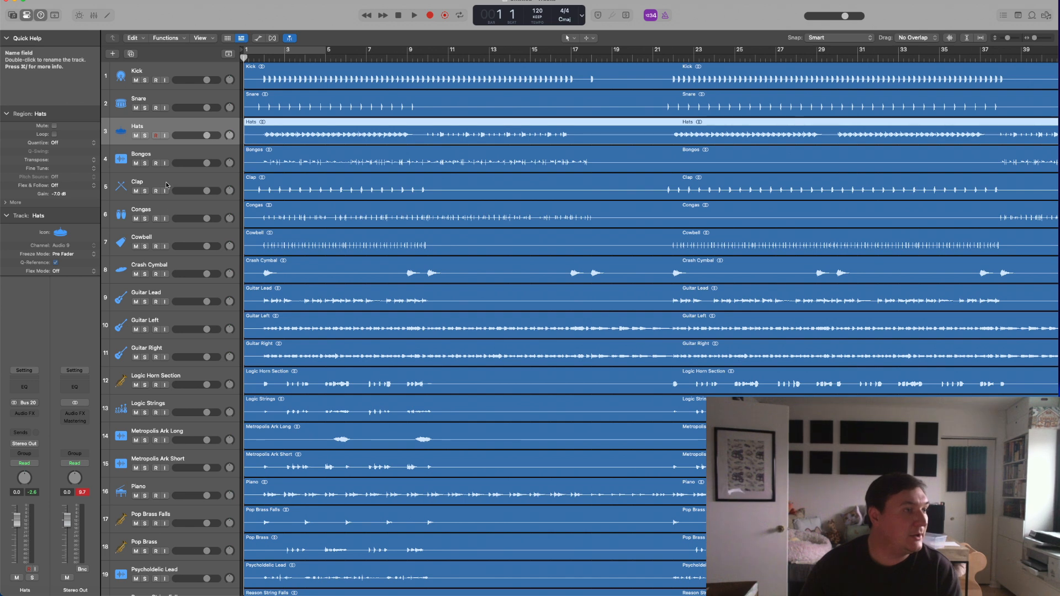
pyautogui.moveTo(167, 185); pyautogui.dragTo(168, 129)
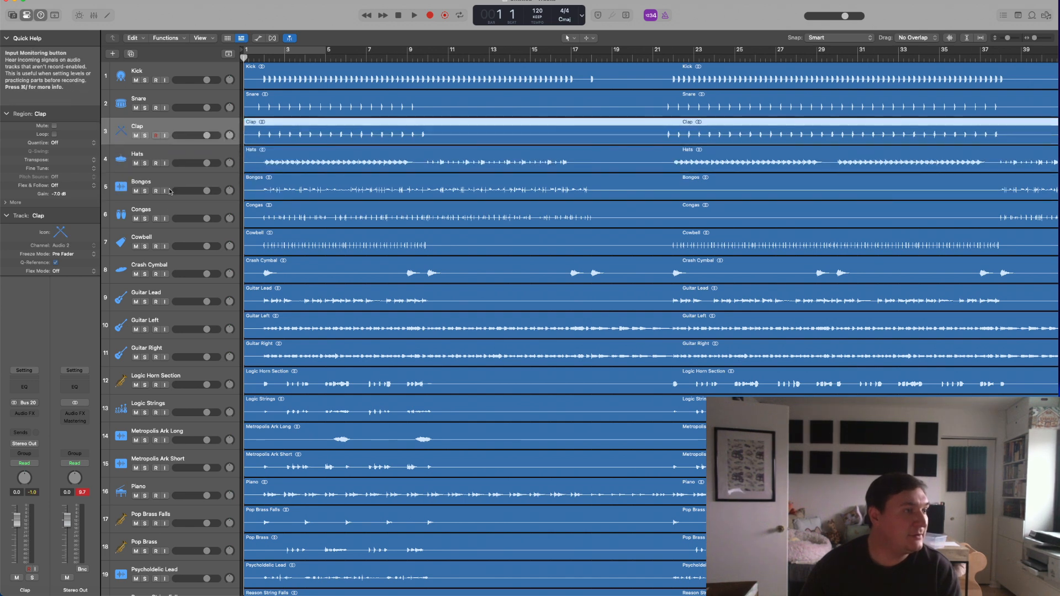
# Move the Reverse Cymbal and Toms tracks together up the list, between Cowbell and Crash Cymbal.
pyautogui.click(171, 268)
pyautogui.scroll(-10, 181, 372)
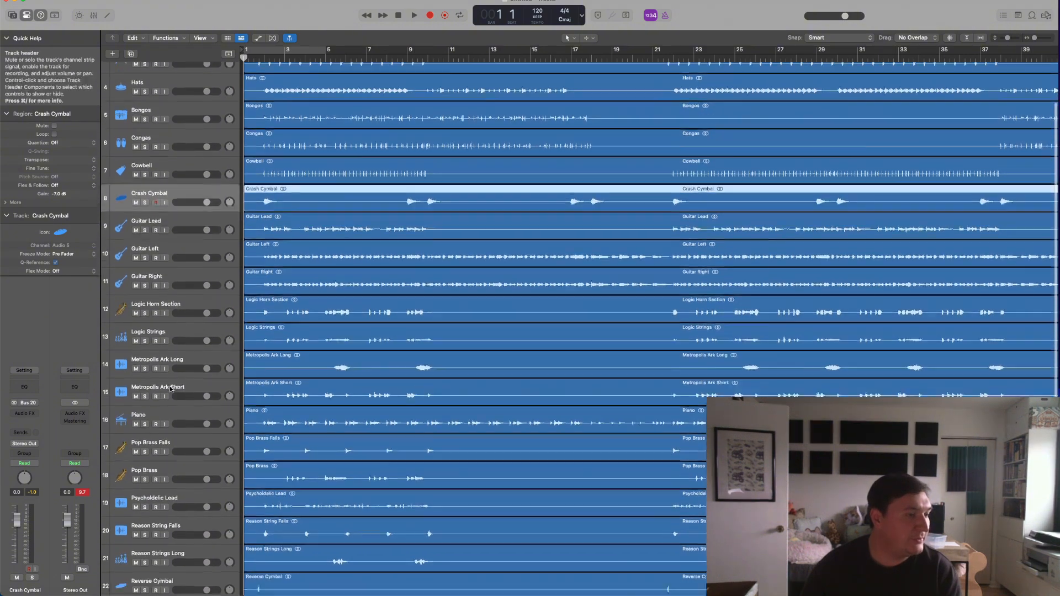
pyautogui.scroll(-2, 170, 389)
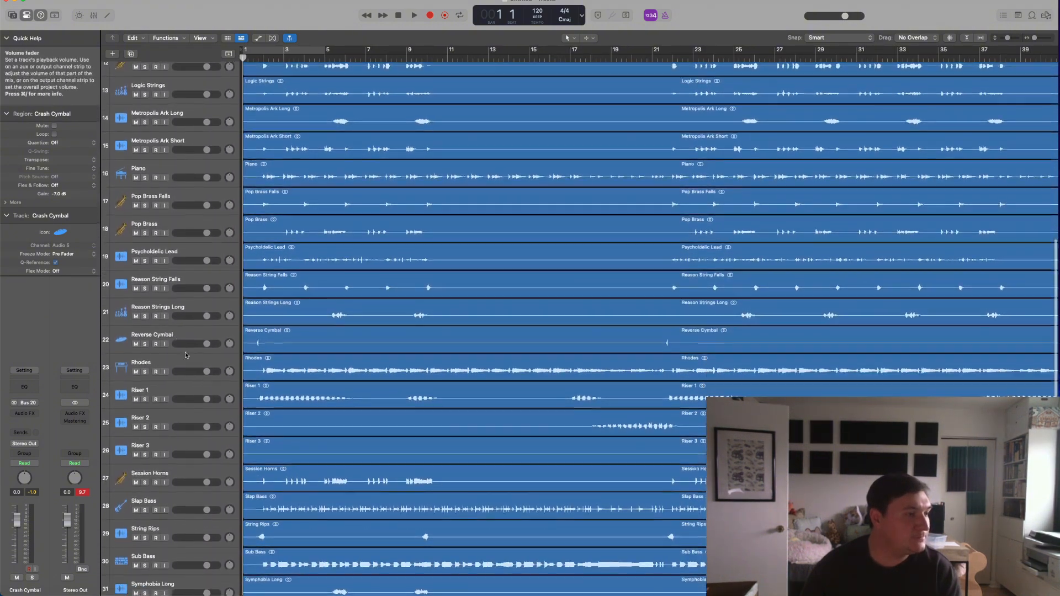
pyautogui.click(171, 335)
pyautogui.scroll(-2, 180, 378)
pyautogui.scroll(-2, 180, 378)
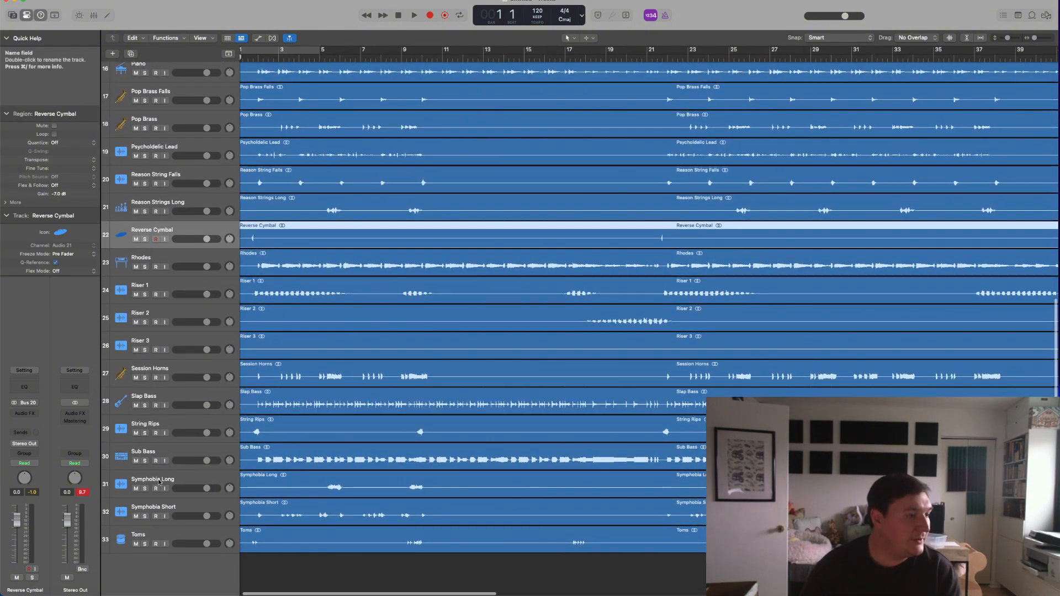
pyautogui.click(163, 531)
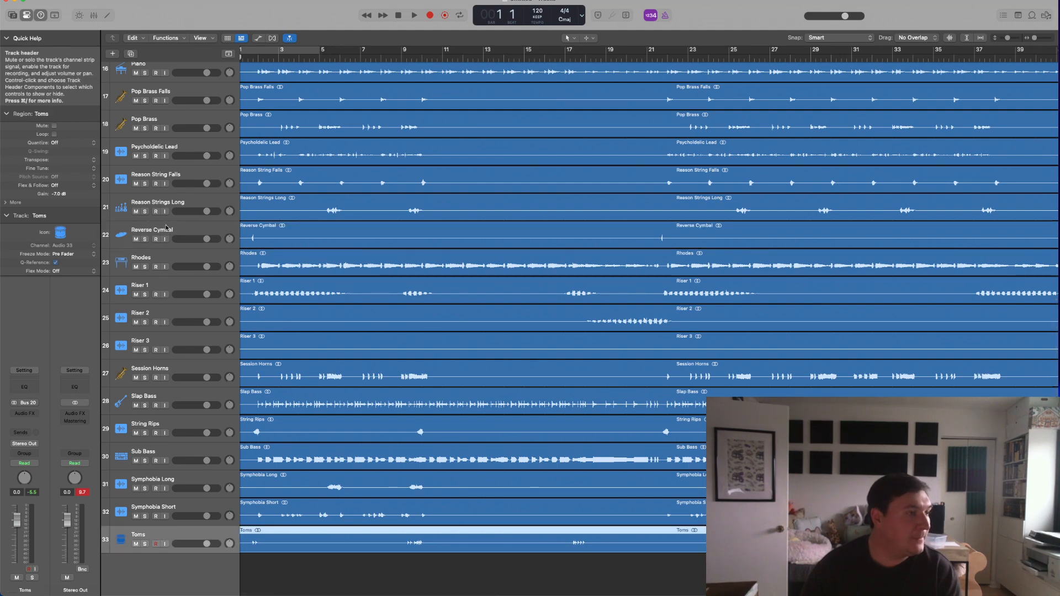
pyautogui.click(182, 236)
pyautogui.scroll(3, 184, 299)
pyautogui.scroll(8, 181, 306)
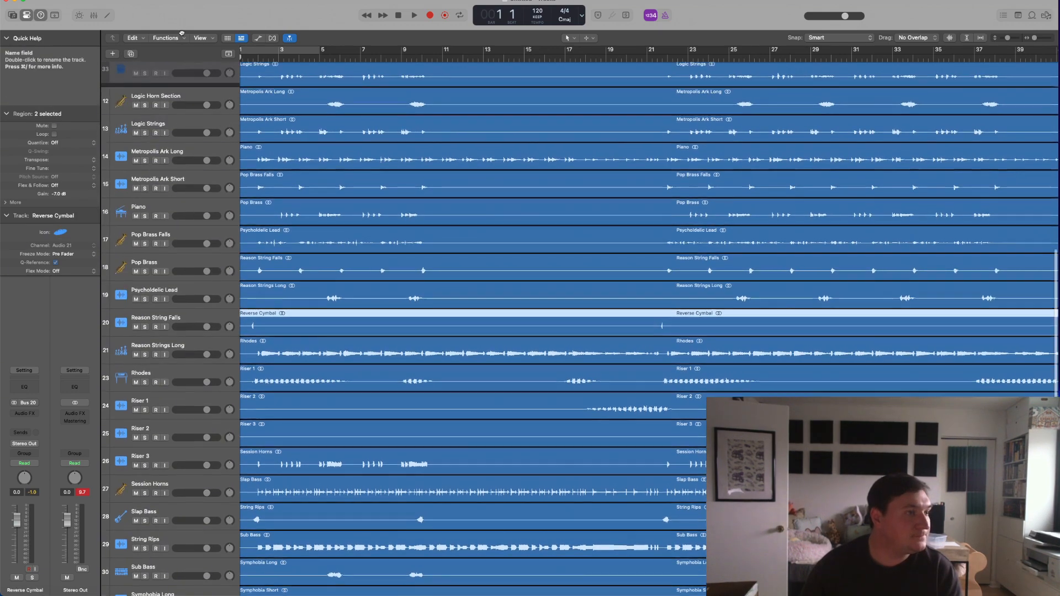
pyautogui.moveTo(173, 65); pyautogui.dragTo(171, 213)
pyautogui.scroll(3, 171, 214)
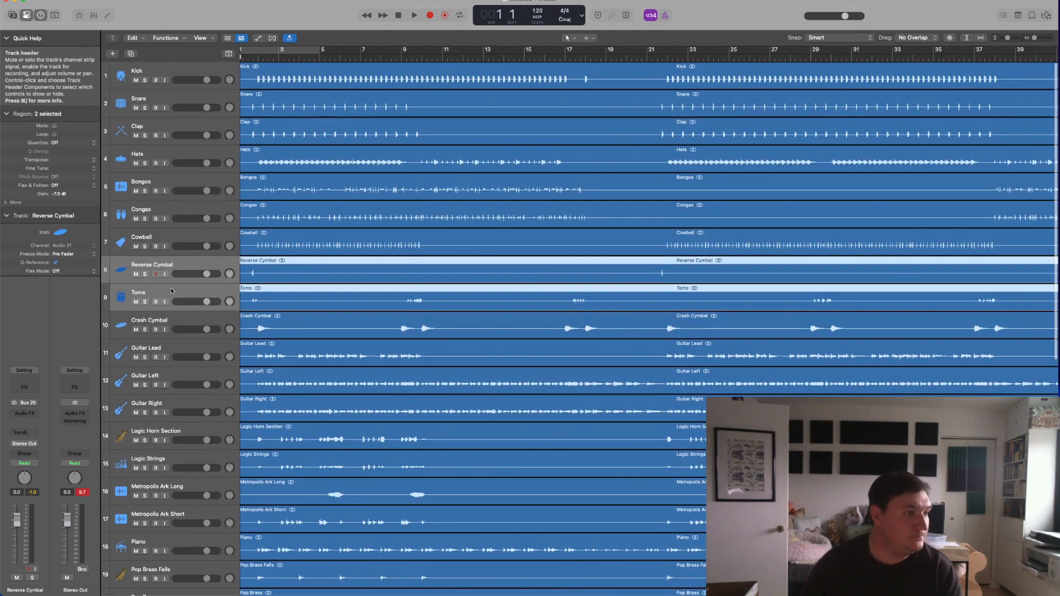
# Move the Reverse Cymbal track below Crash Cymbal and the Toms track between Clap and Hats.
pyautogui.click(166, 264)
pyautogui.moveTo(167, 264); pyautogui.dragTo(166, 320)
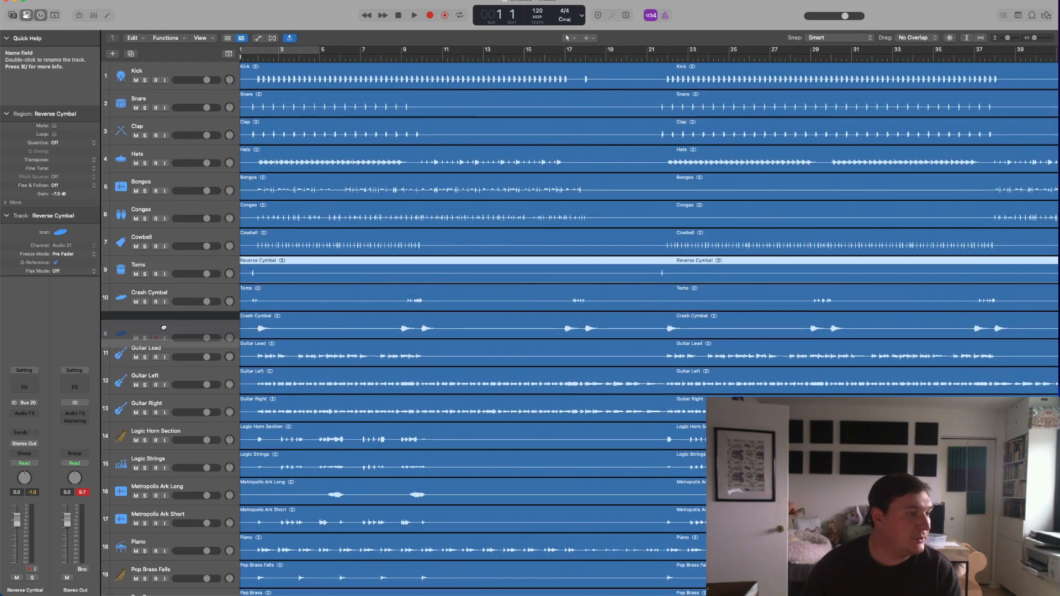
pyautogui.moveTo(166, 265); pyautogui.dragTo(166, 159)
pyautogui.hscroll(-1, 427, 370)
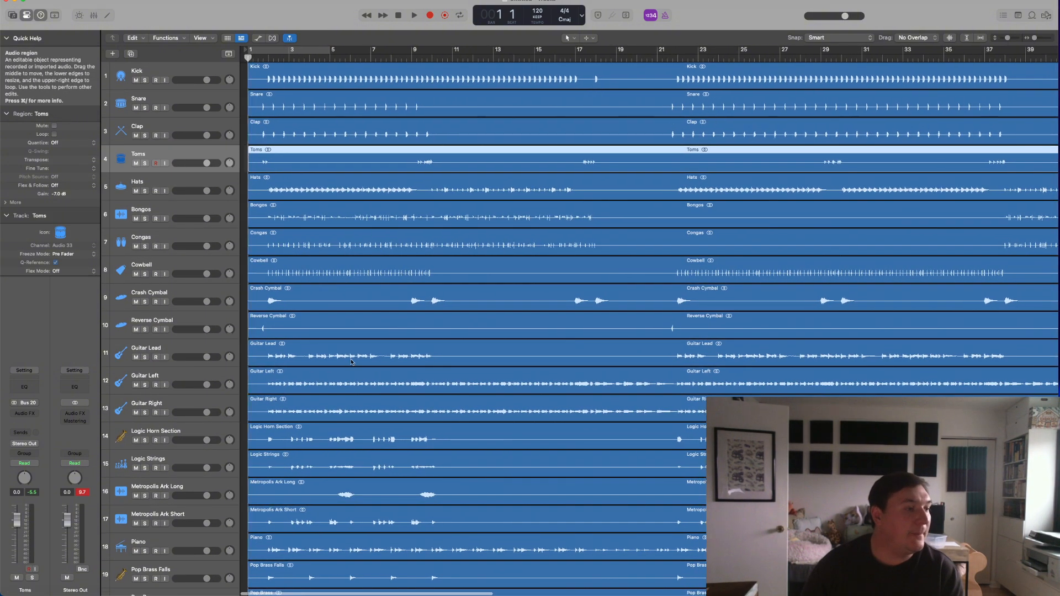
# Move the Slap Bass and Sub Bass tracks together up to directly below Reverse Cymbal.
pyautogui.scroll(-4, 166, 407)
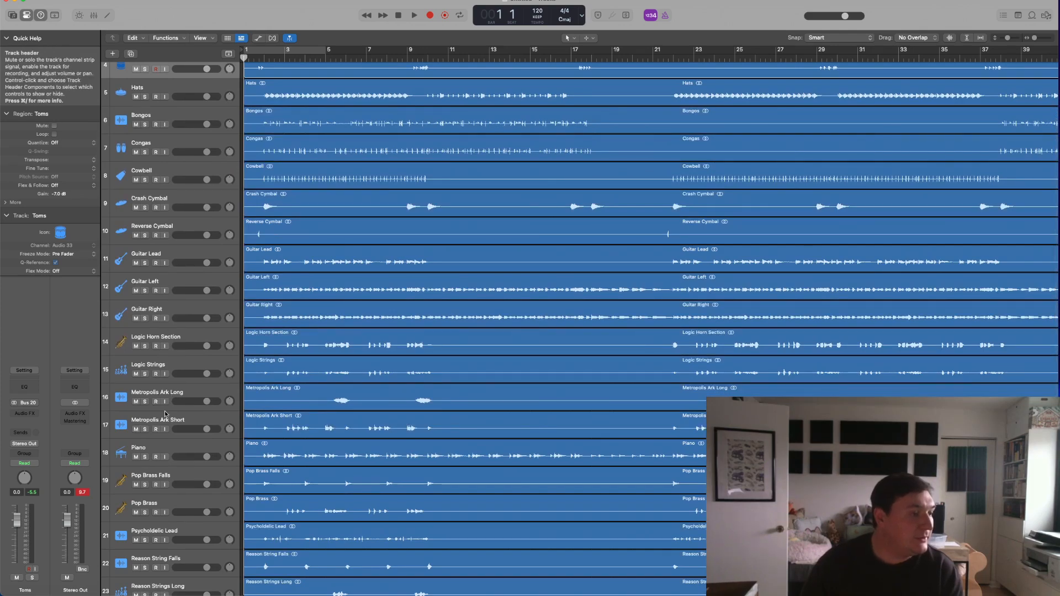
pyautogui.scroll(-12, 165, 409)
pyautogui.click(172, 479)
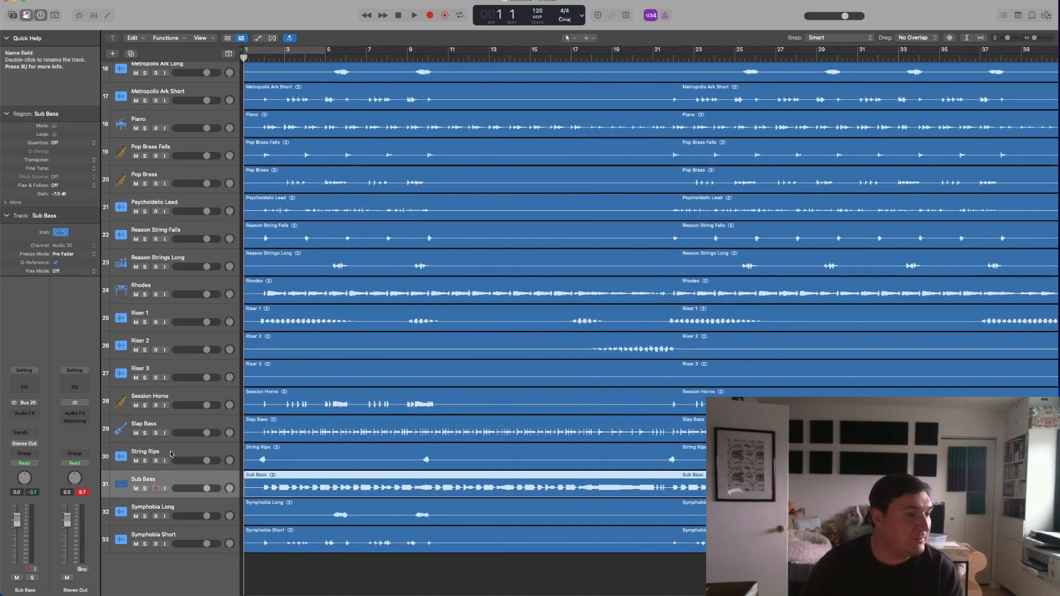
pyautogui.keyDown('shift'); pyautogui.click(175, 469); pyautogui.keyUp('shift')
pyautogui.click(169, 473)
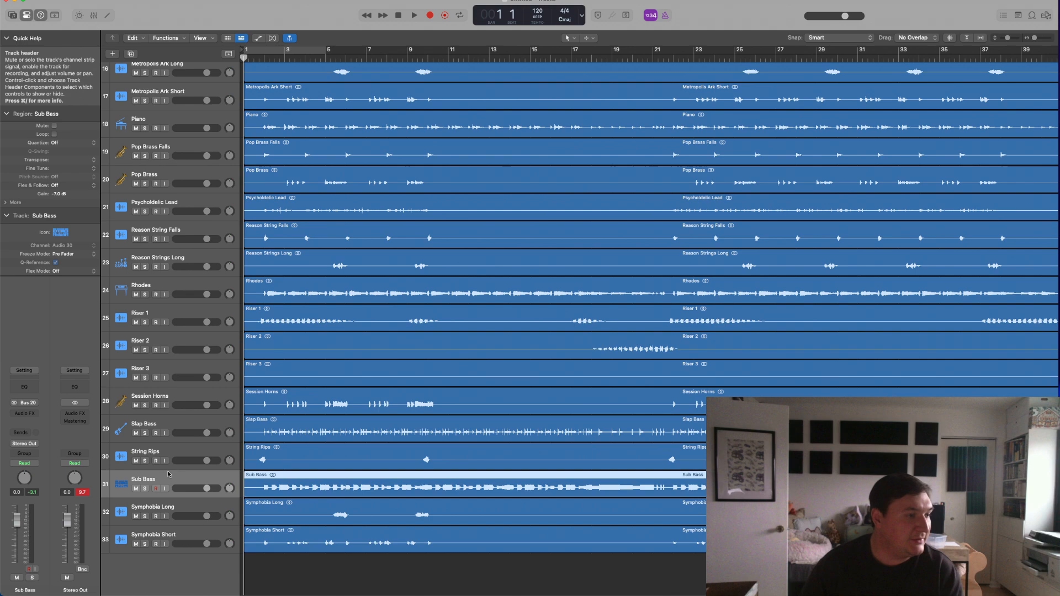
pyautogui.keyDown('super'); pyautogui.click(170, 425); pyautogui.keyUp('super')
pyautogui.scroll(2, 170, 428)
pyautogui.moveTo(172, 470); pyautogui.dragTo(167, 160)
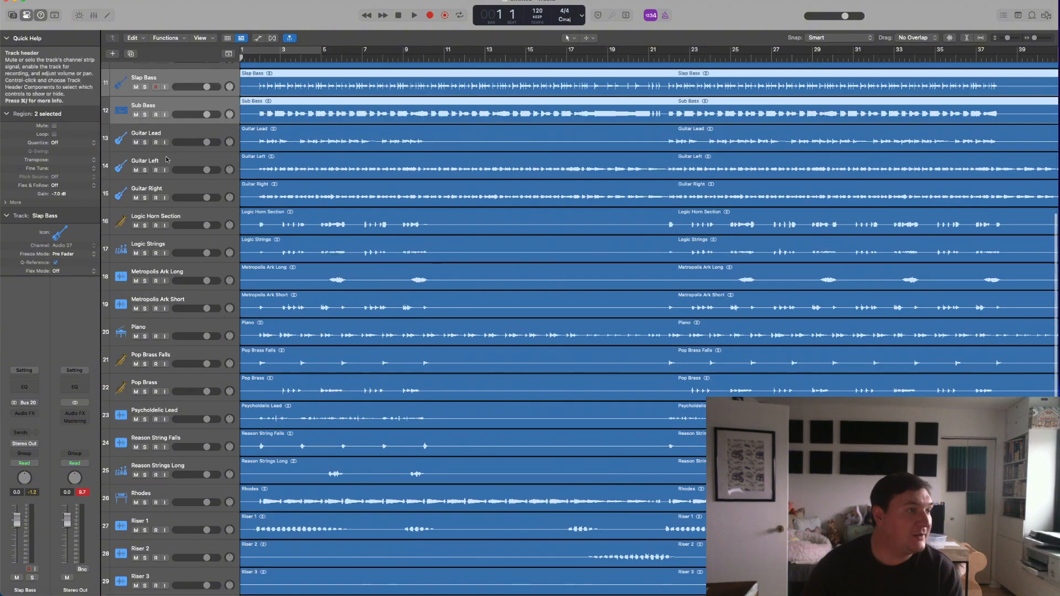
# Move the Sub Bass track above Slap Bass.
pyautogui.scroll(5, 166, 161)
pyautogui.click(165, 238)
pyautogui.moveTo(166, 238); pyautogui.dragTo(164, 213)
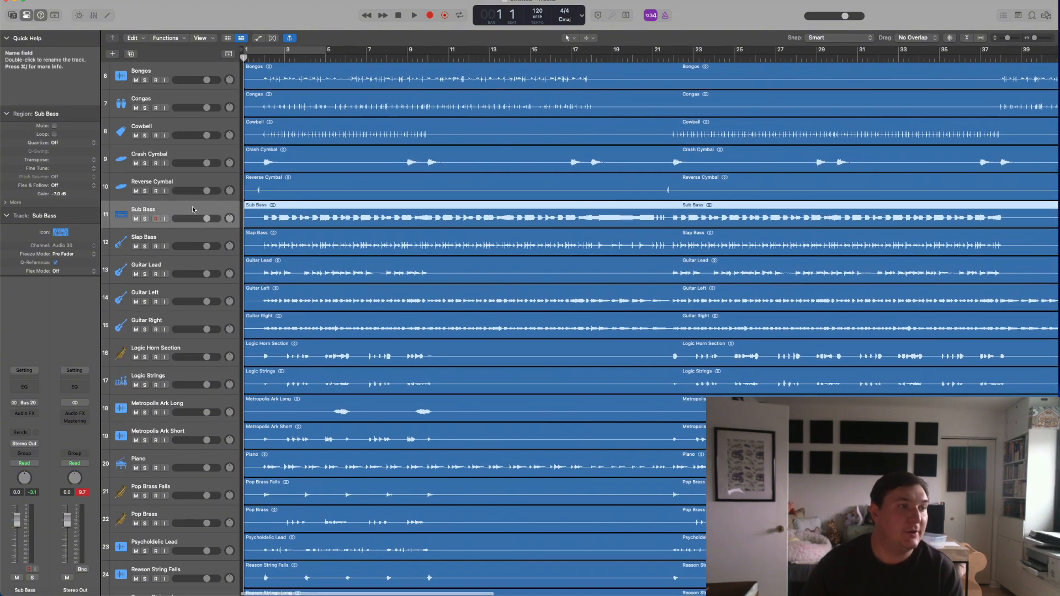
# Add a Channel EQ to the Slap Bass track with a high-pass filter at 132 Hz and a 48 dB/Oct slope.
pyautogui.click(177, 241)
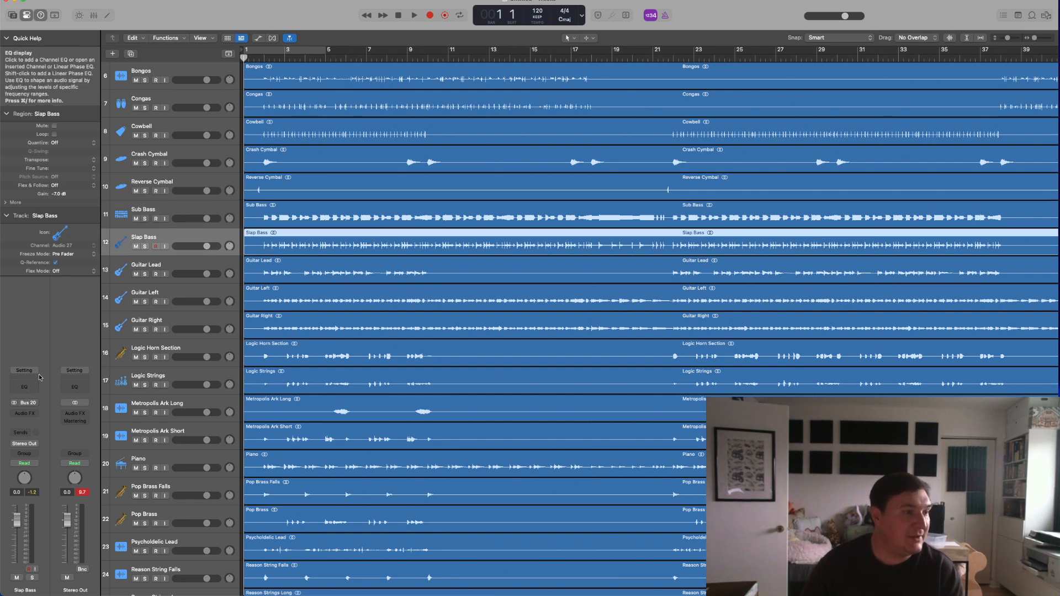
pyautogui.click(39, 377)
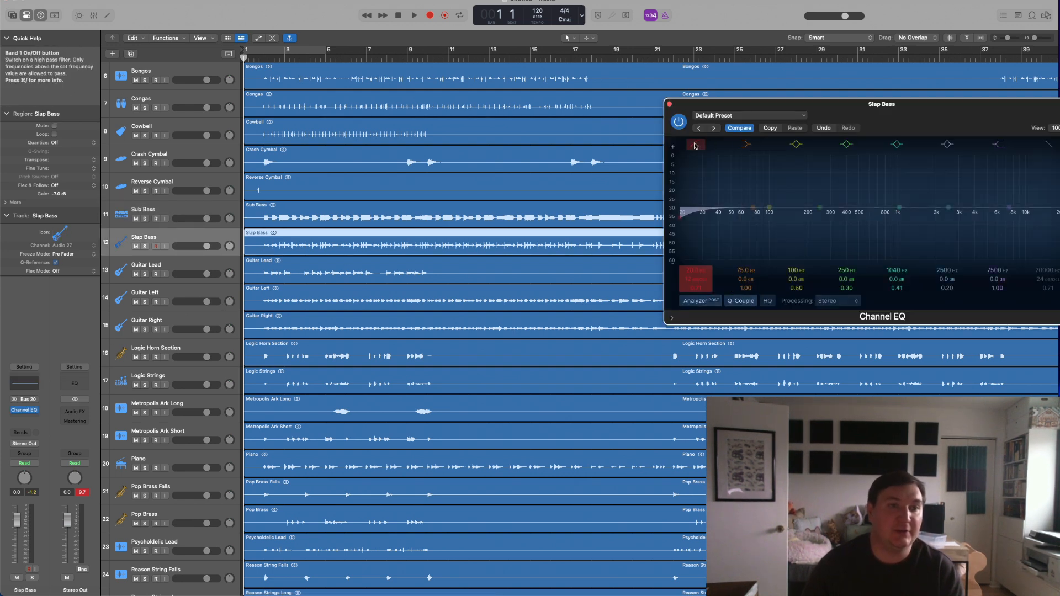
pyautogui.moveTo(706, 192); pyautogui.dragTo(785, 190)
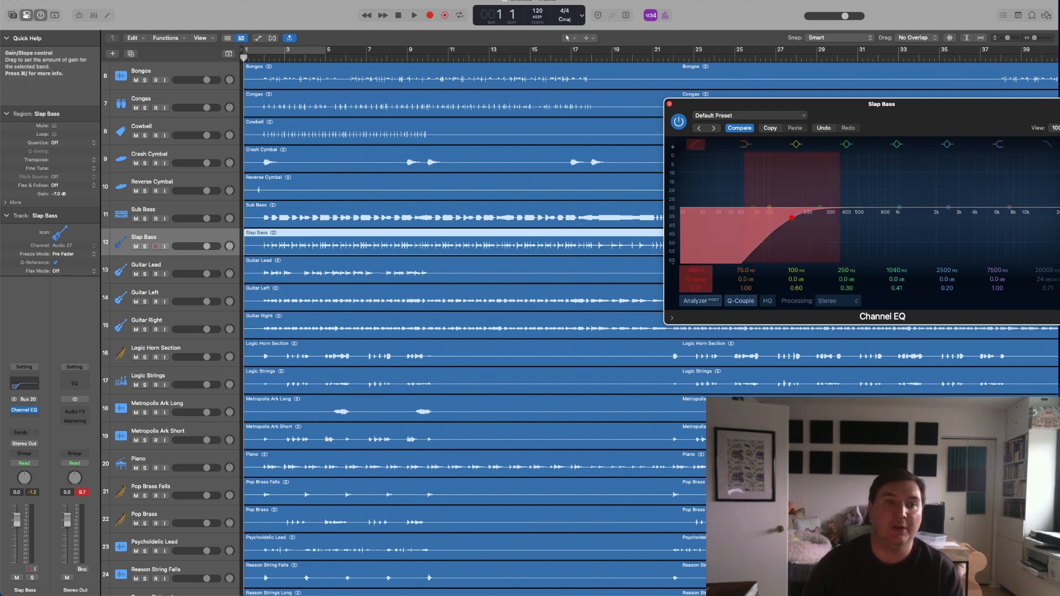
pyautogui.moveTo(697, 279); pyautogui.dragTo(699, 272)
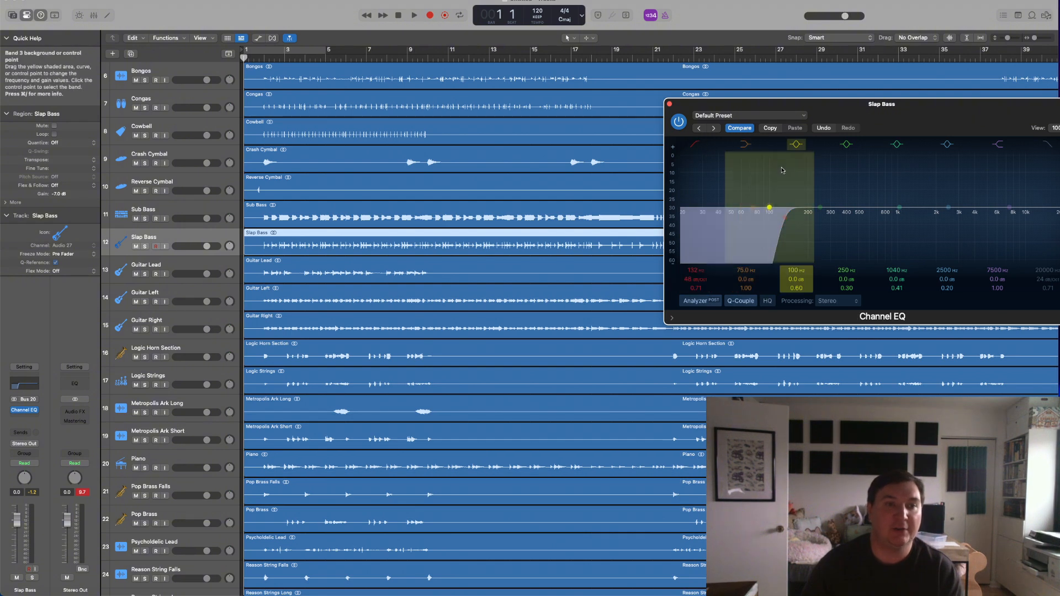
pyautogui.click(670, 104)
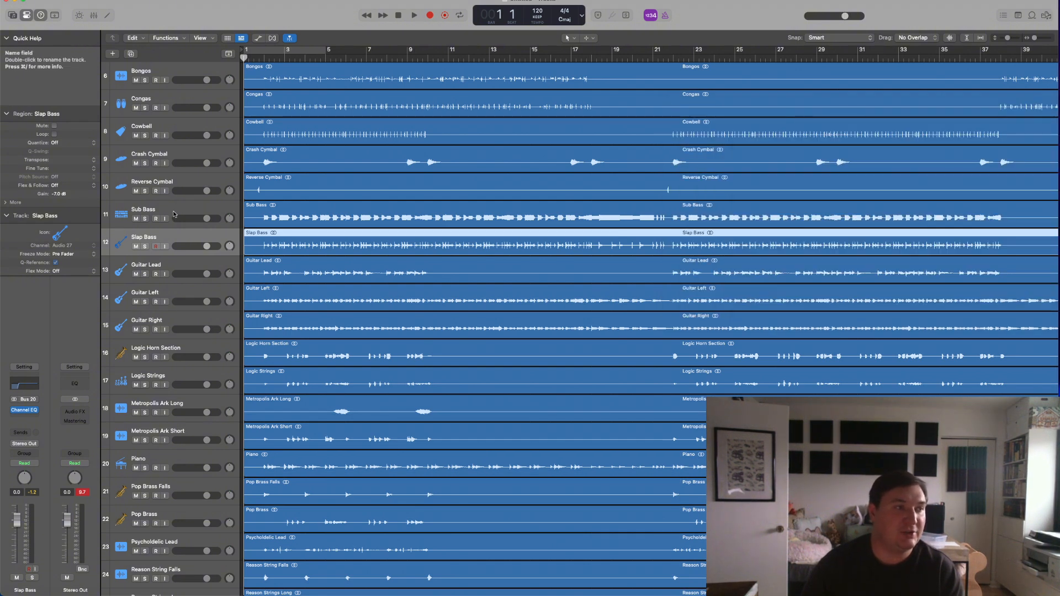
# Bypass the Channel EQ on the Slap Bass track and play that track soloed.
pyautogui.click(146, 210)
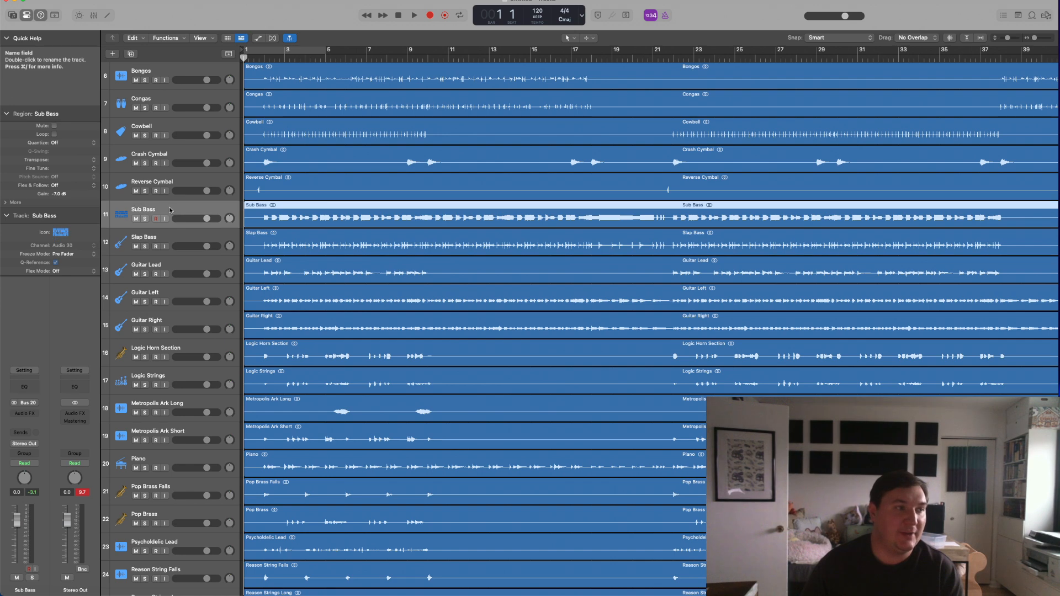
pyautogui.click(146, 238)
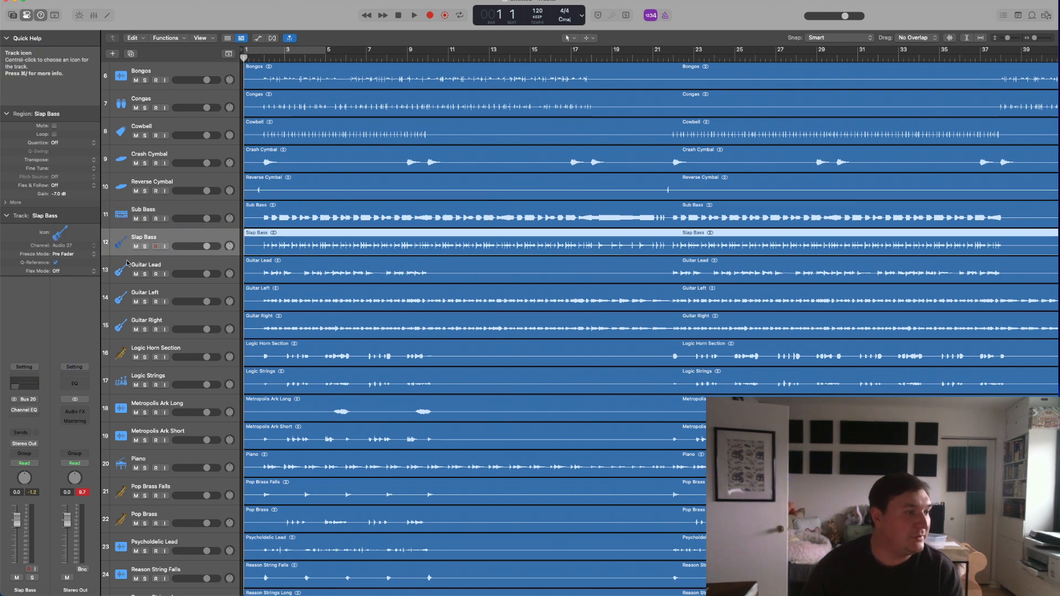
pyautogui.click(145, 247)
pyautogui.press('space')
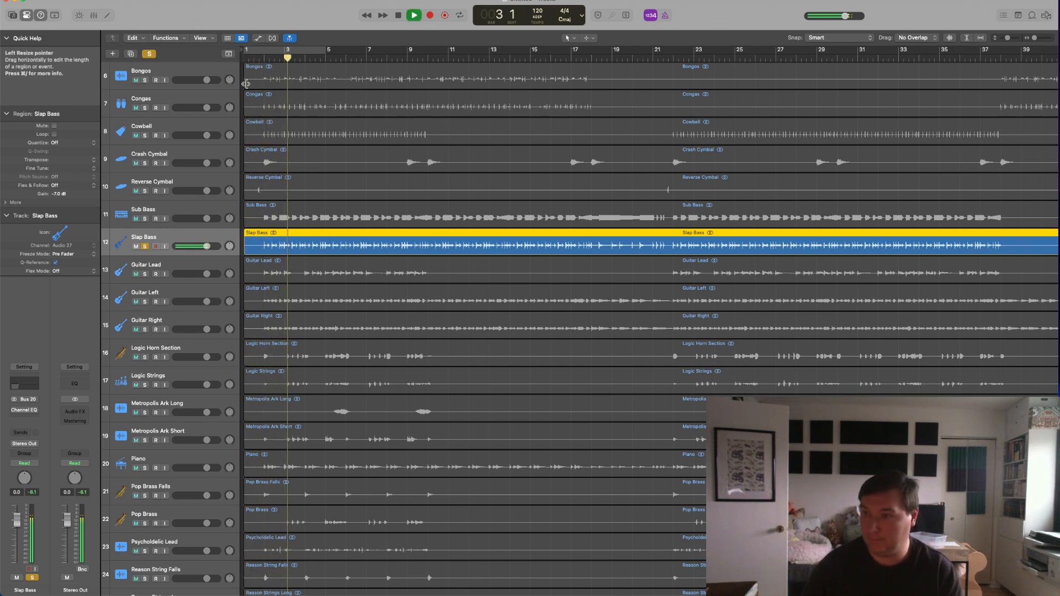
# Re-enable the Slap Bass track's Channel EQ and play Slap Bass soloed together with Sub Bass.
pyautogui.press('space')
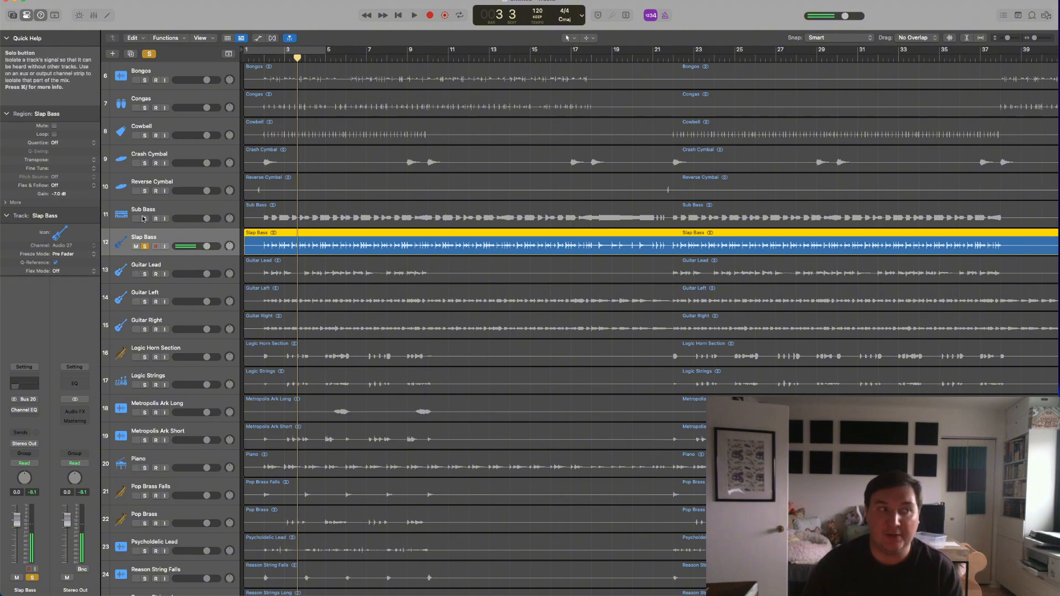
pyautogui.click(145, 219)
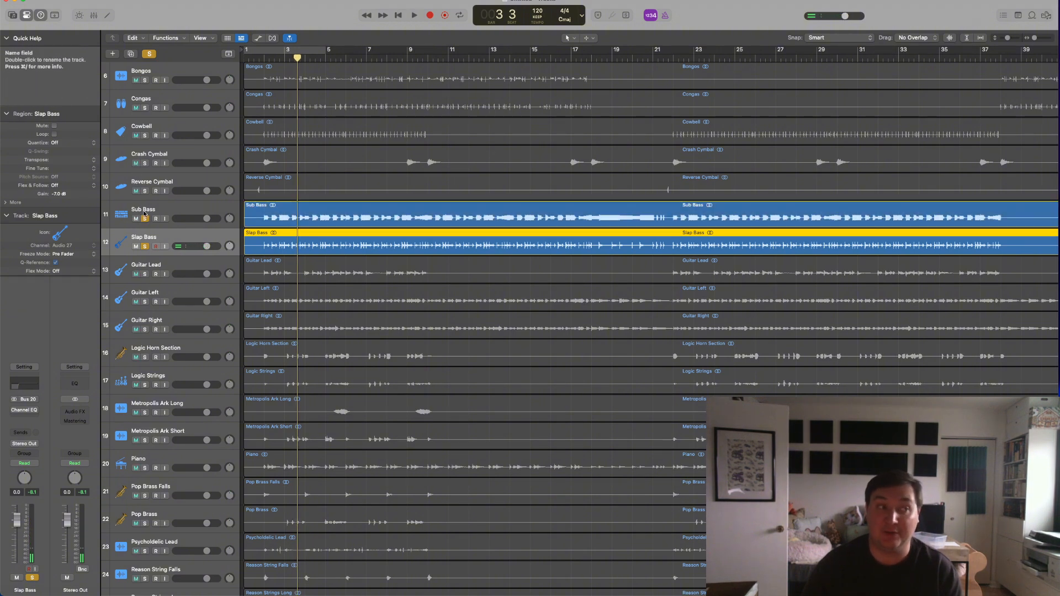
pyautogui.click(145, 219)
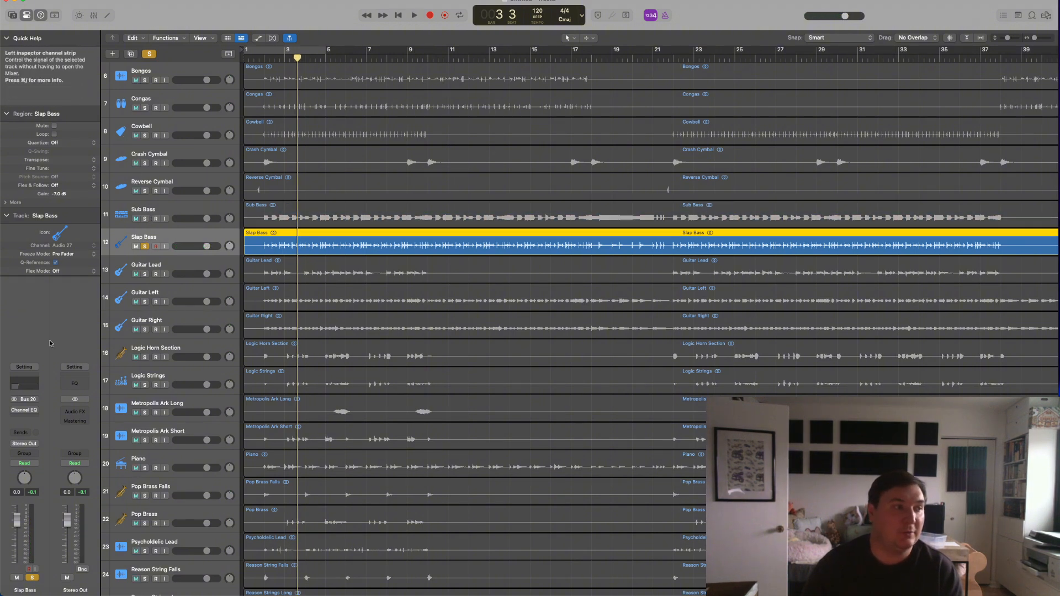
pyautogui.click(145, 219)
pyautogui.press('space')
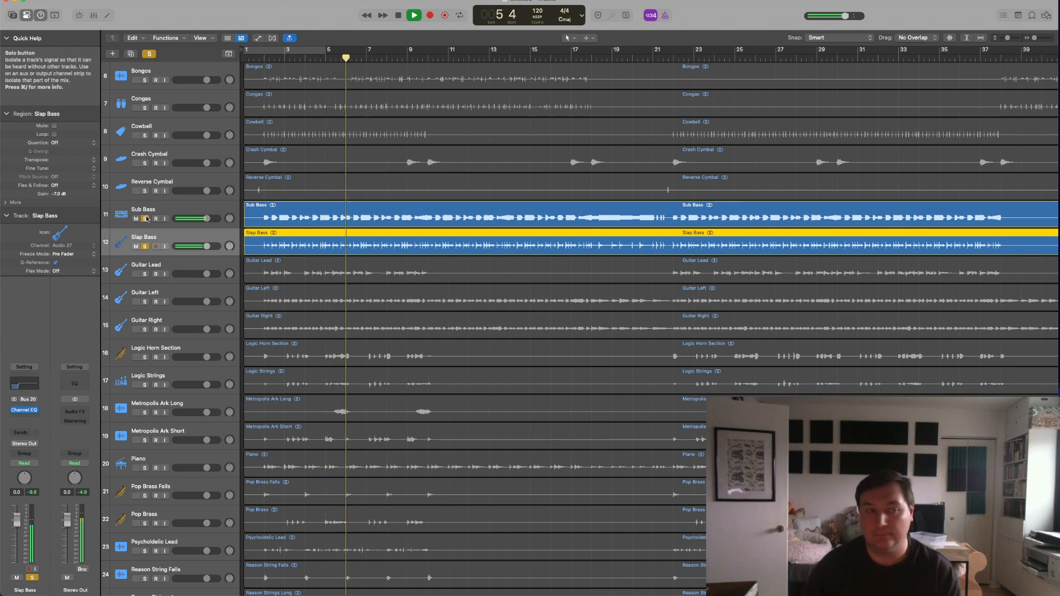
# Stop playback and unsolo the Sub Bass and Slap Bass tracks.
pyautogui.press('space')
pyautogui.click(146, 219)
pyautogui.click(145, 246)
# Move the Piano, Rhodes and Psychoidelic Lead tracks together up to directly below Slap Bass.
pyautogui.scroll(-5, 178, 348)
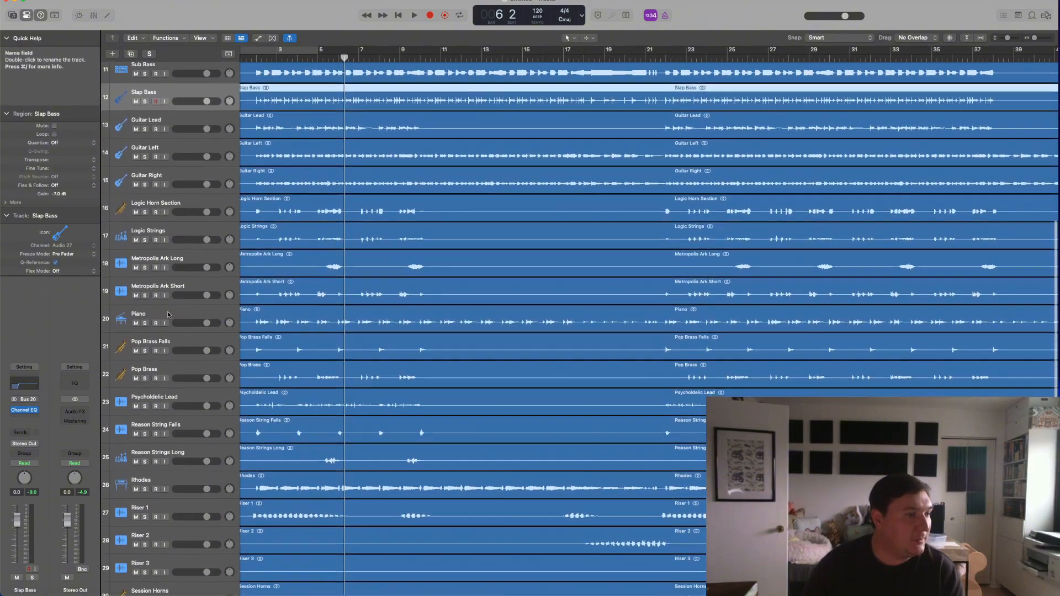
pyautogui.click(171, 325)
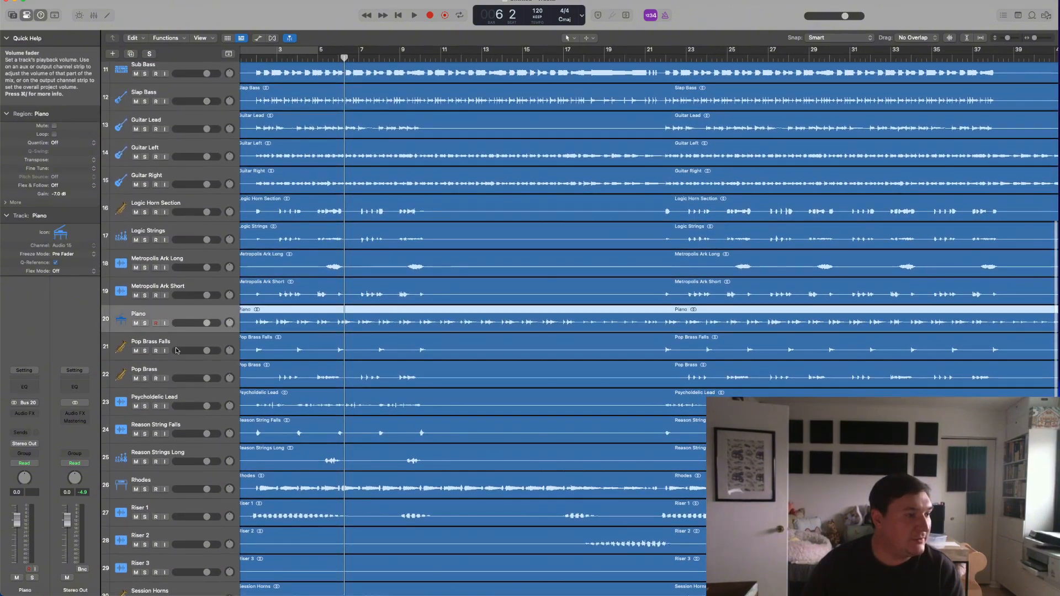
pyautogui.scroll(-4, 171, 365)
pyautogui.keyDown('super'); pyautogui.click(171, 387); pyautogui.keyUp('super')
pyautogui.scroll(-2, 171, 430)
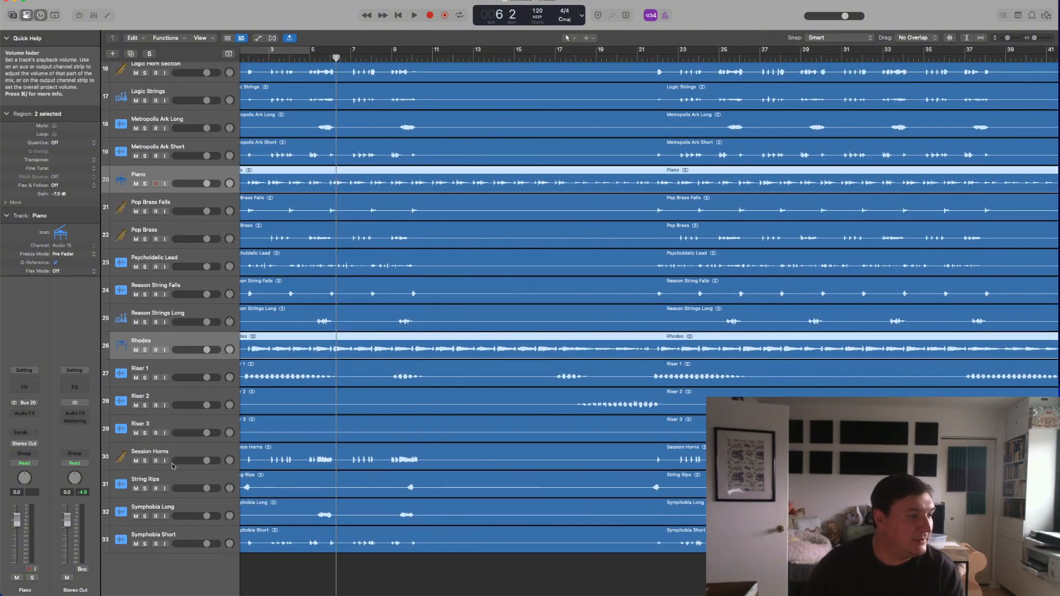
pyautogui.scroll(5, 166, 383)
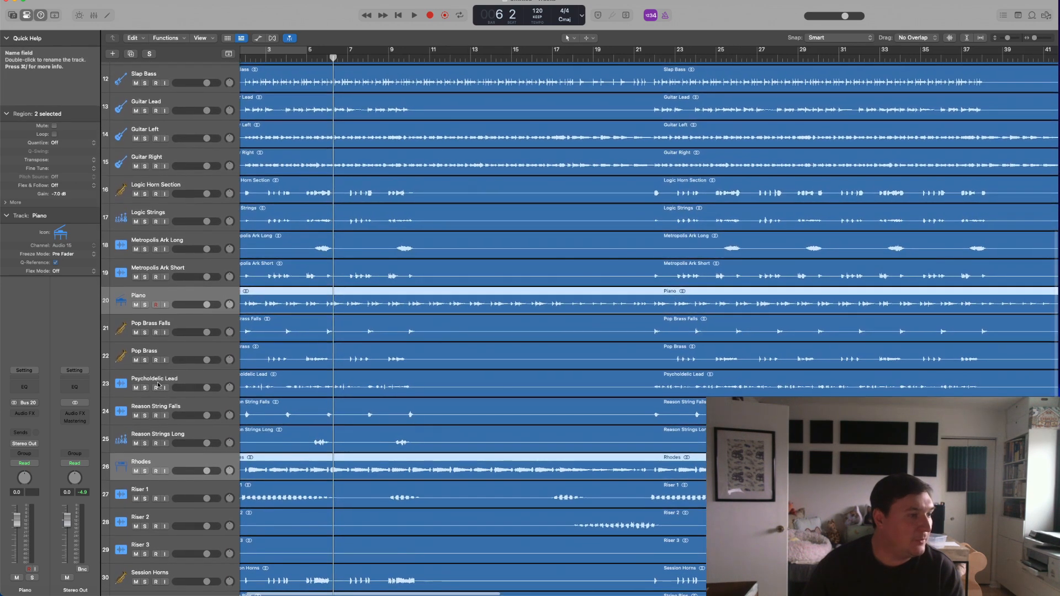
pyautogui.keyDown('super'); pyautogui.click(164, 379); pyautogui.keyUp('super')
pyautogui.scroll(8, 164, 378)
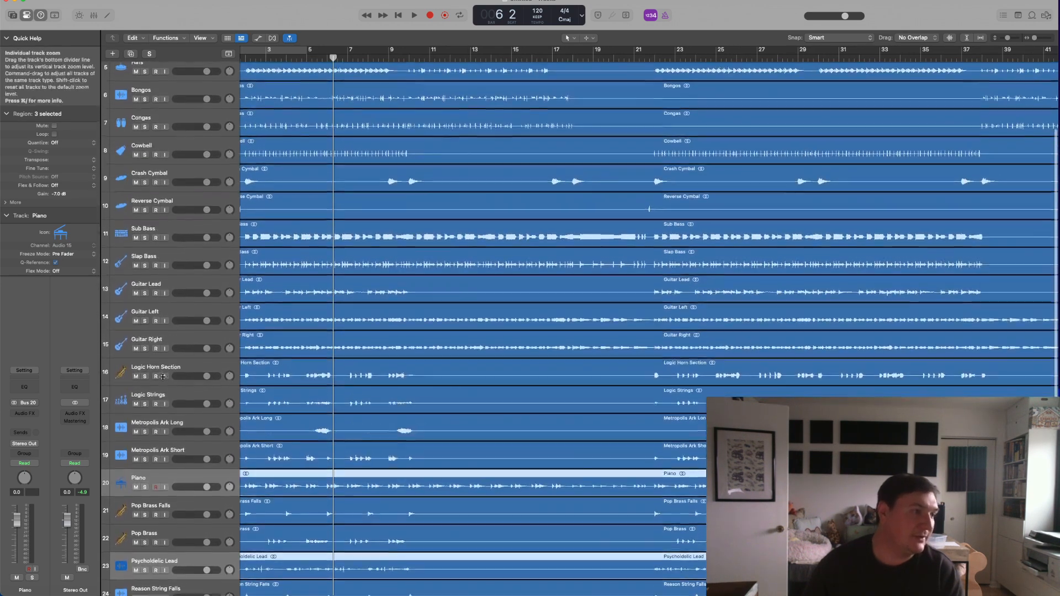
pyautogui.moveTo(161, 477); pyautogui.dragTo(162, 258)
# Reorder the moved keyboard tracks so Psychoidelic Lead sits directly below Rhodes.
pyautogui.moveTo(158, 323); pyautogui.dragTo(161, 360)
pyautogui.click(164, 312)
pyautogui.moveTo(164, 312); pyautogui.dragTo(164, 366)
# Move the Pop Brass Falls, Pop Brass and Session Horns tracks together to directly below Logic Horn Section.
pyautogui.scroll(-3, 166, 353)
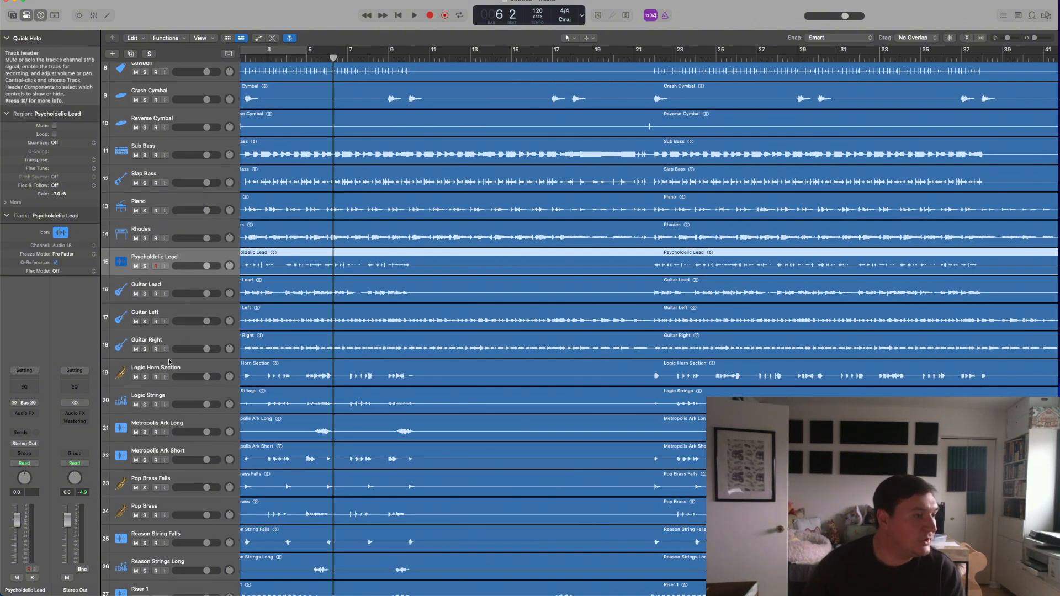
pyautogui.scroll(-5, 168, 362)
pyautogui.click(175, 253)
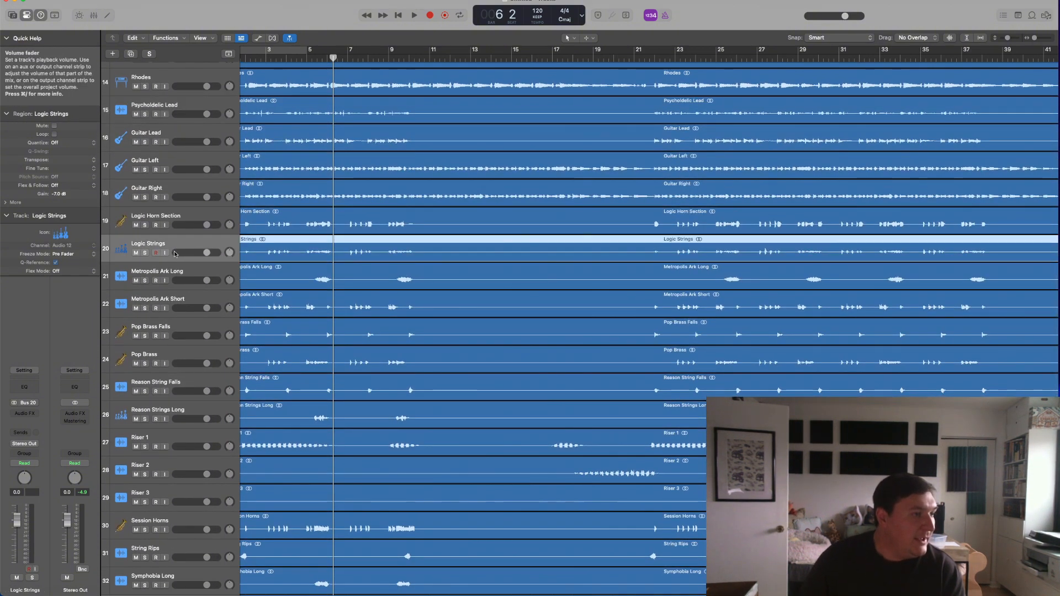
pyautogui.click(171, 326)
pyautogui.keyDown('shift'); pyautogui.click(165, 357); pyautogui.keyUp('shift')
pyautogui.keyDown('shift'); pyautogui.click(162, 523); pyautogui.keyUp('shift')
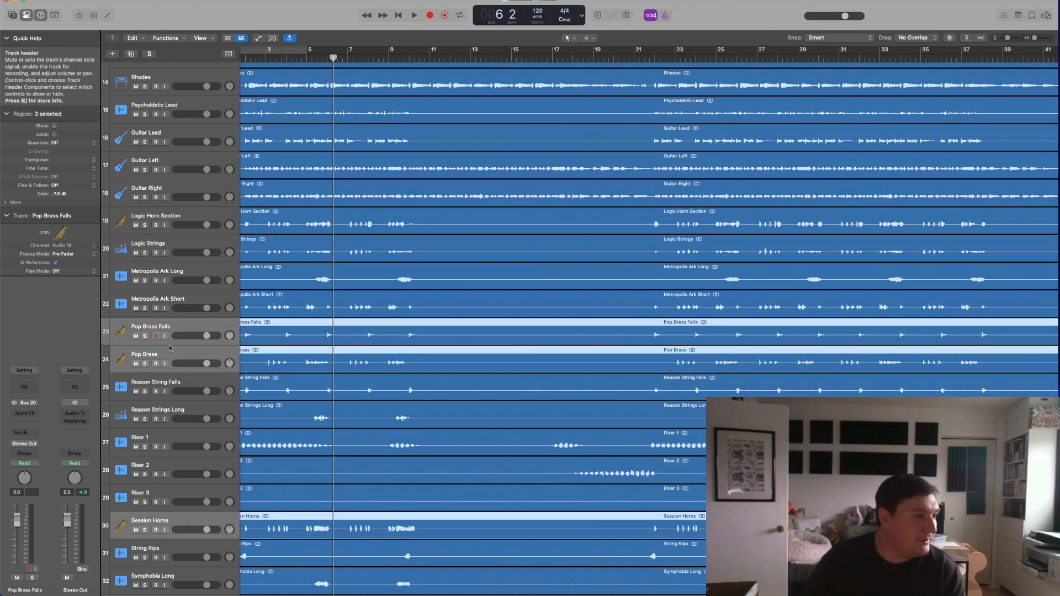
pyautogui.moveTo(162, 524); pyautogui.dragTo(166, 333)
# Move the Riser 1, Riser 2 and Riser 3 tracks together to the end of the track list.
pyautogui.scroll(-5, 165, 333)
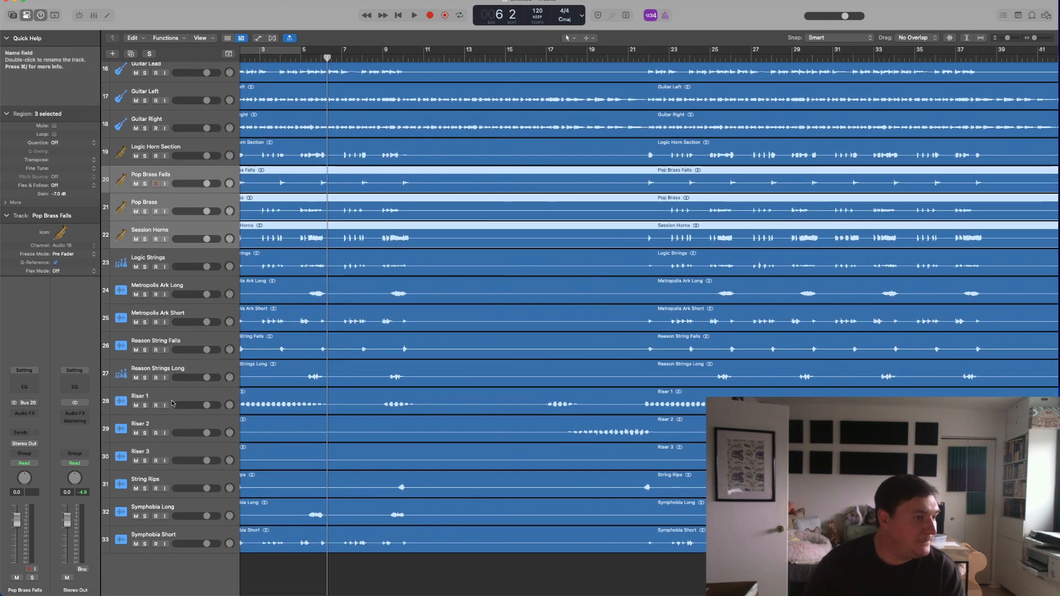
pyautogui.click(167, 453)
pyautogui.keyDown('shift'); pyautogui.click(163, 399); pyautogui.keyUp('shift')
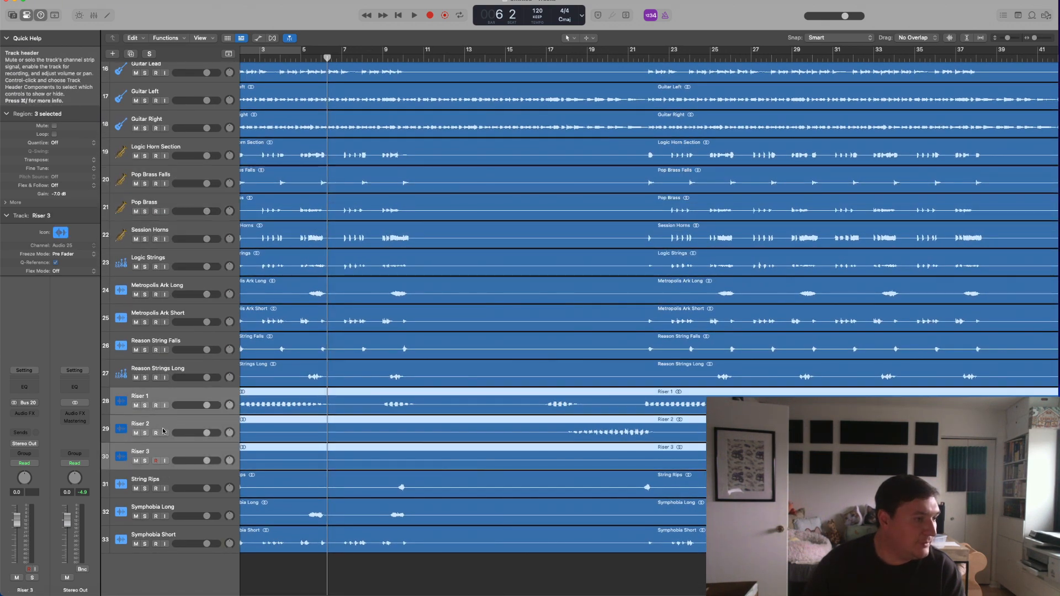
pyautogui.moveTo(160, 450); pyautogui.dragTo(160, 534)
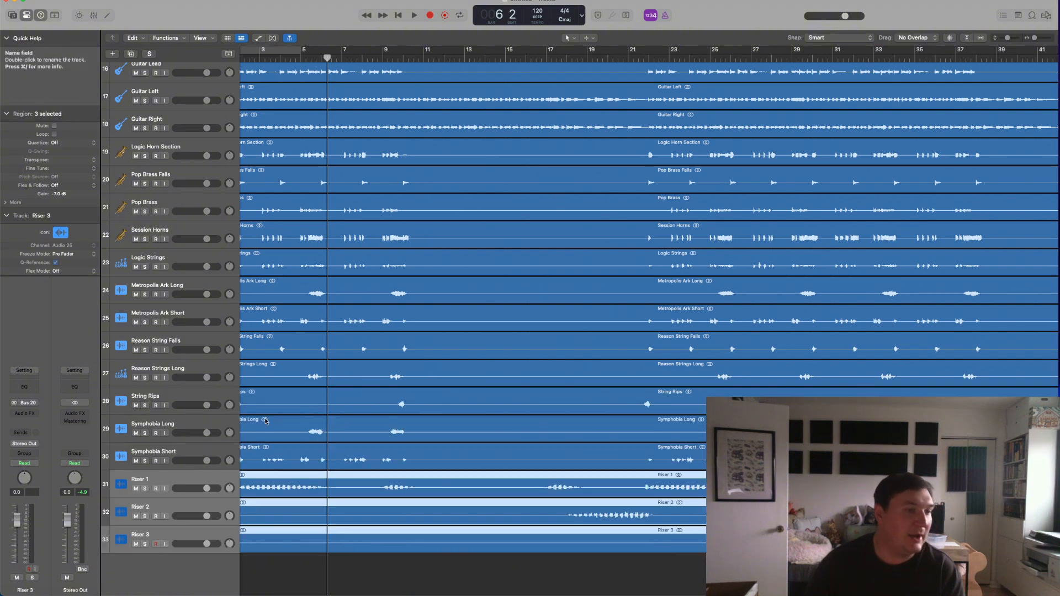
# Open the mixer and lower the volume faders of all tracks from Kick through Riser 3 together to -1.0 dB.
pyautogui.scroll(-5, 355, 394)
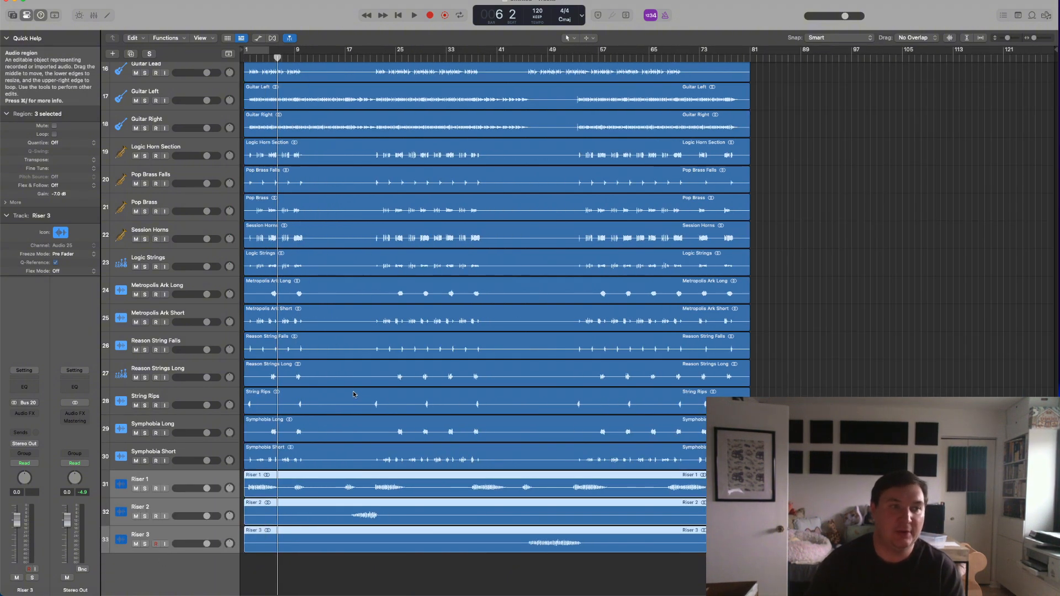
pyautogui.scroll(-6, 354, 394)
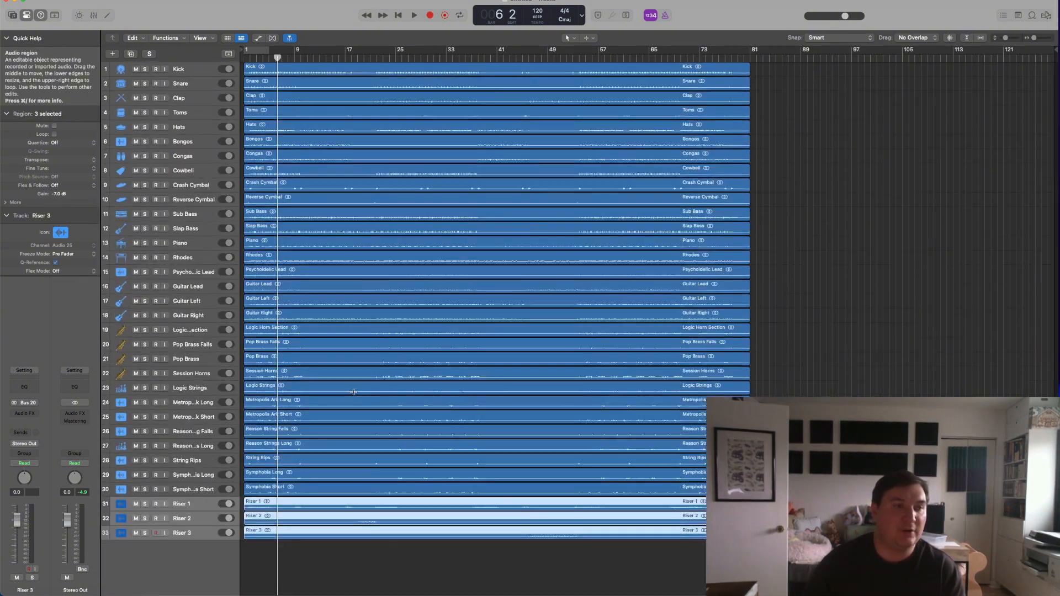
pyautogui.scroll(-1, 354, 392)
pyautogui.press('x')
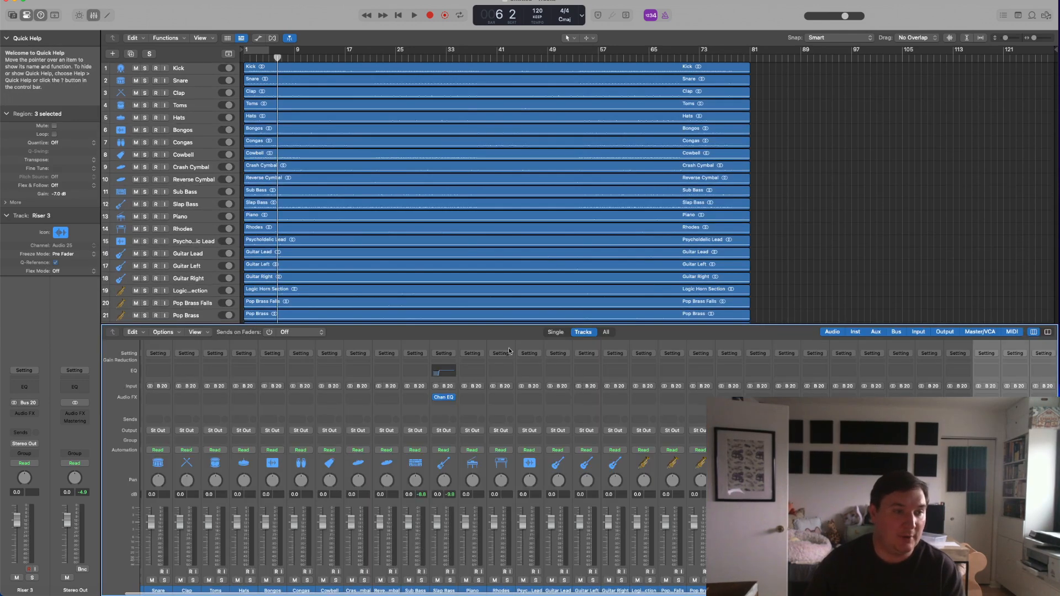
pyautogui.hscroll(-2, 232, 519)
pyautogui.click(158, 552)
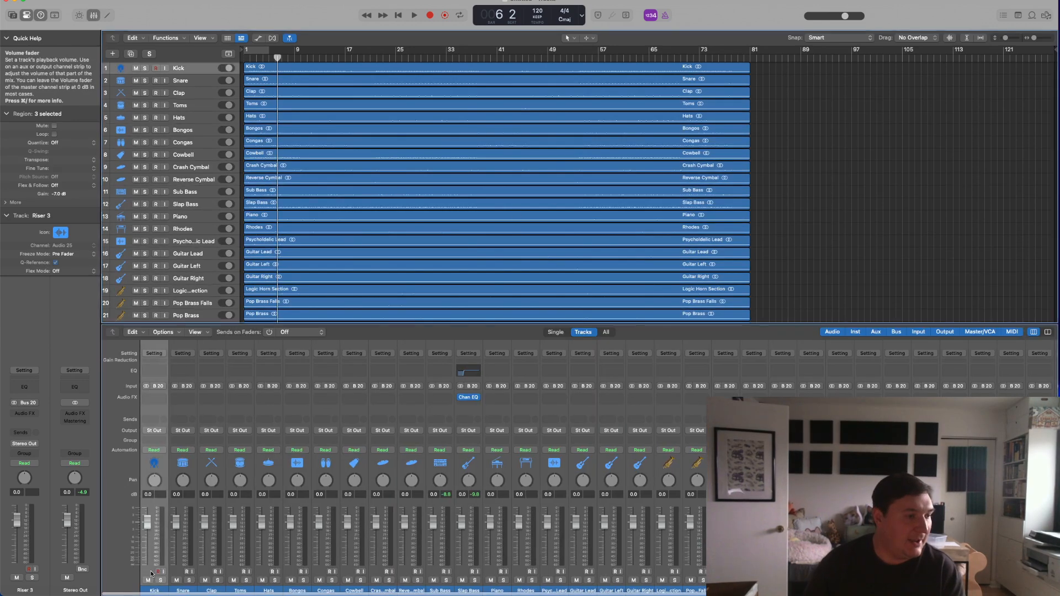
pyautogui.hscroll(3, 165, 571)
pyautogui.keyDown('shift'); pyautogui.click(980, 523); pyautogui.keyUp('shift')
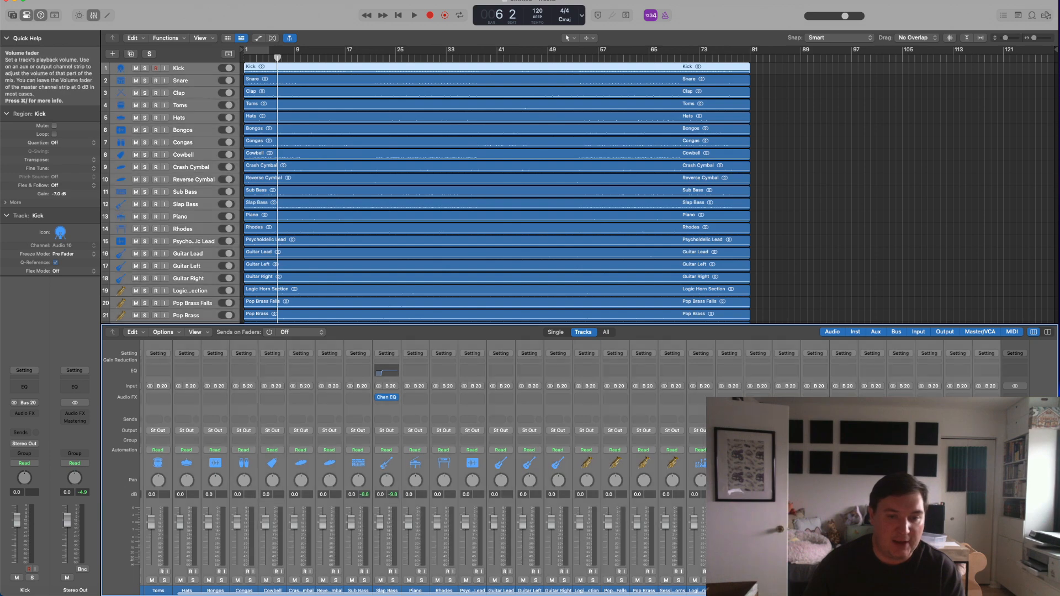
pyautogui.moveTo(980, 524); pyautogui.dragTo(980, 526)
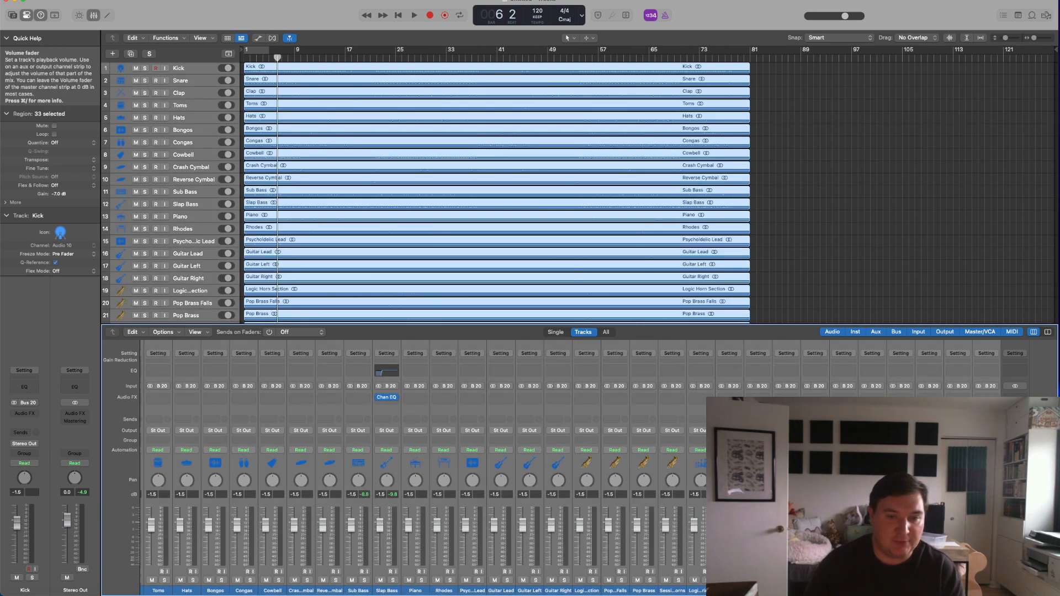
pyautogui.hscroll(-3, 281, 582)
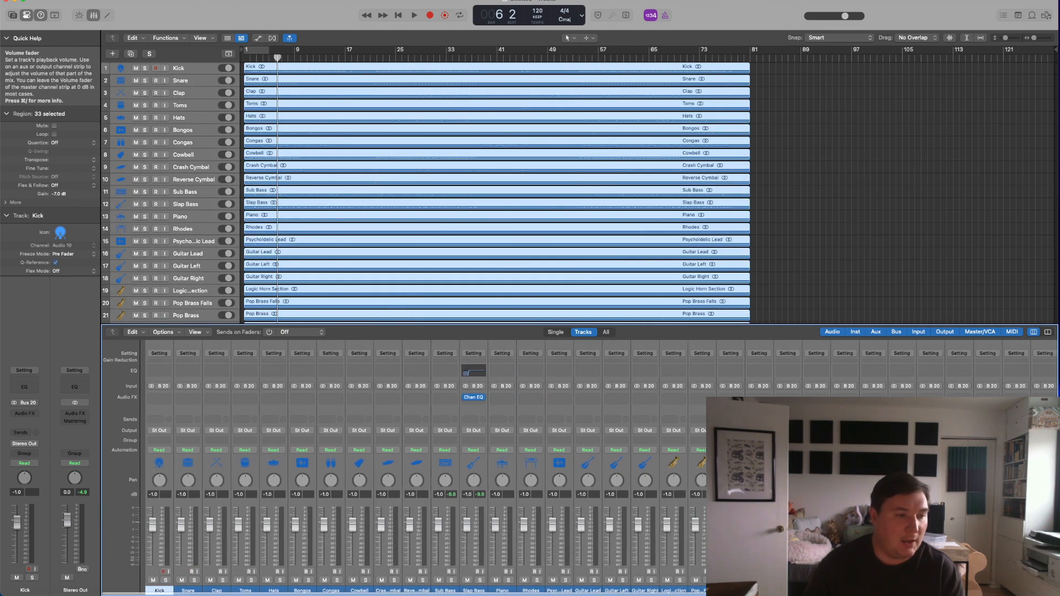
# Set only the Kick channel's volume back to 0.0 dB and select the Riser 3 channel strip.
pyautogui.click(141, 572)
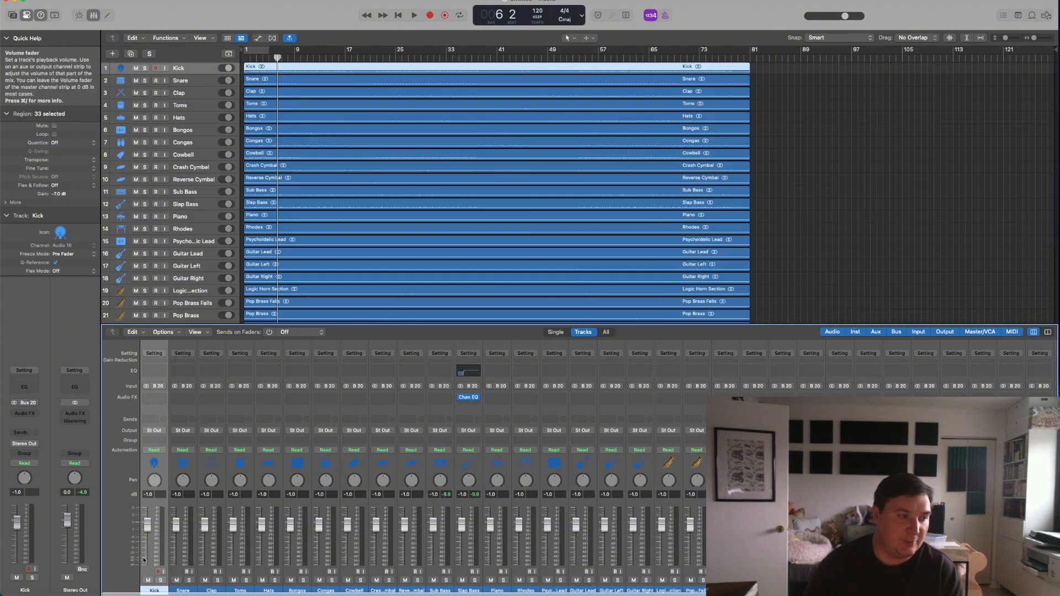
pyautogui.hscroll(3, 447, 547)
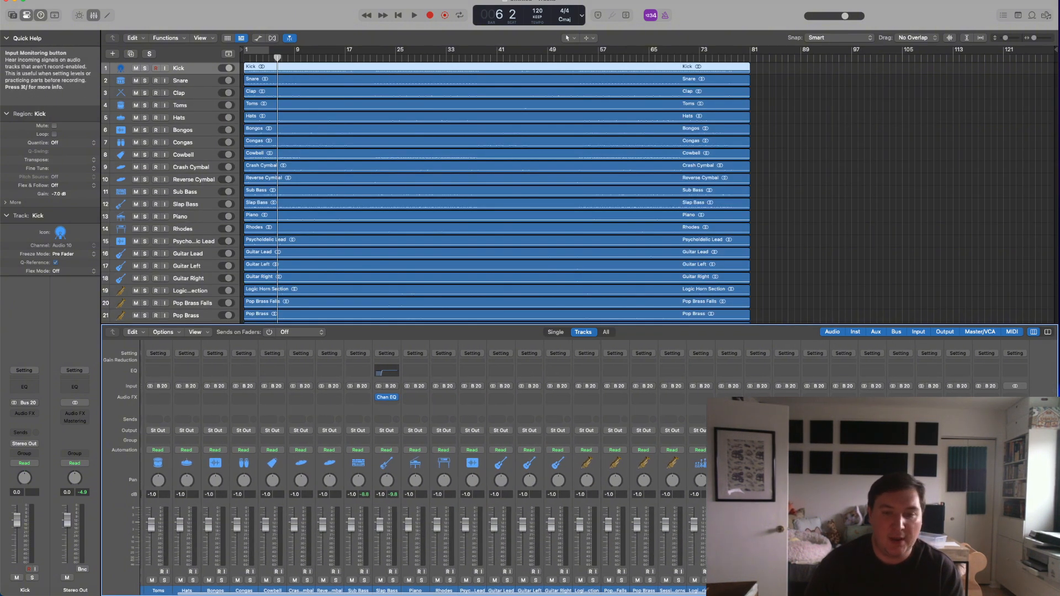
pyautogui.click(976, 572)
pyautogui.hscroll(-3, 988, 547)
pyautogui.hscroll(4, 500, 537)
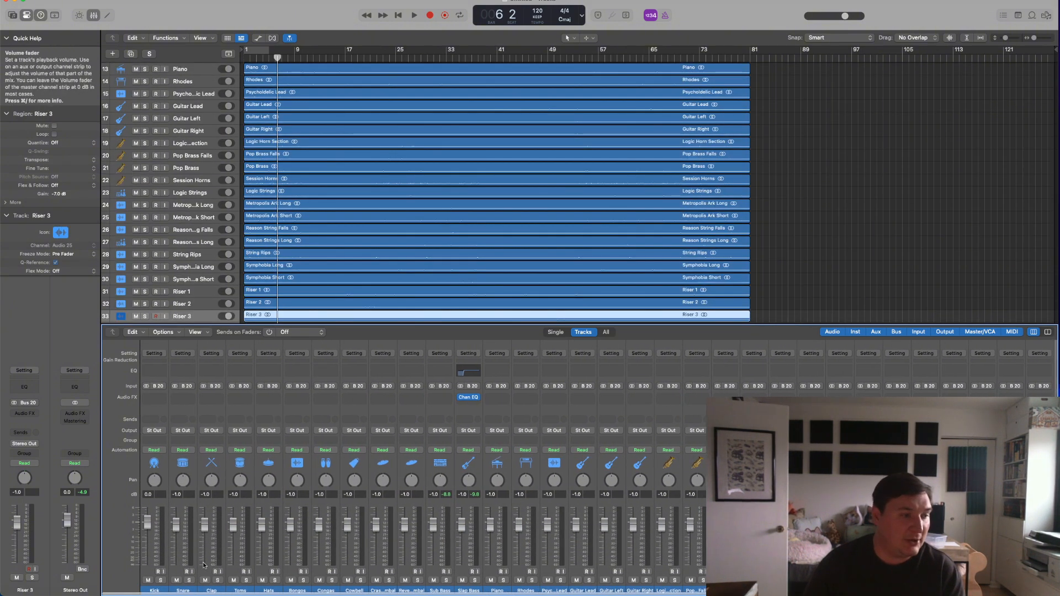
pyautogui.hscroll(-1, 500, 537)
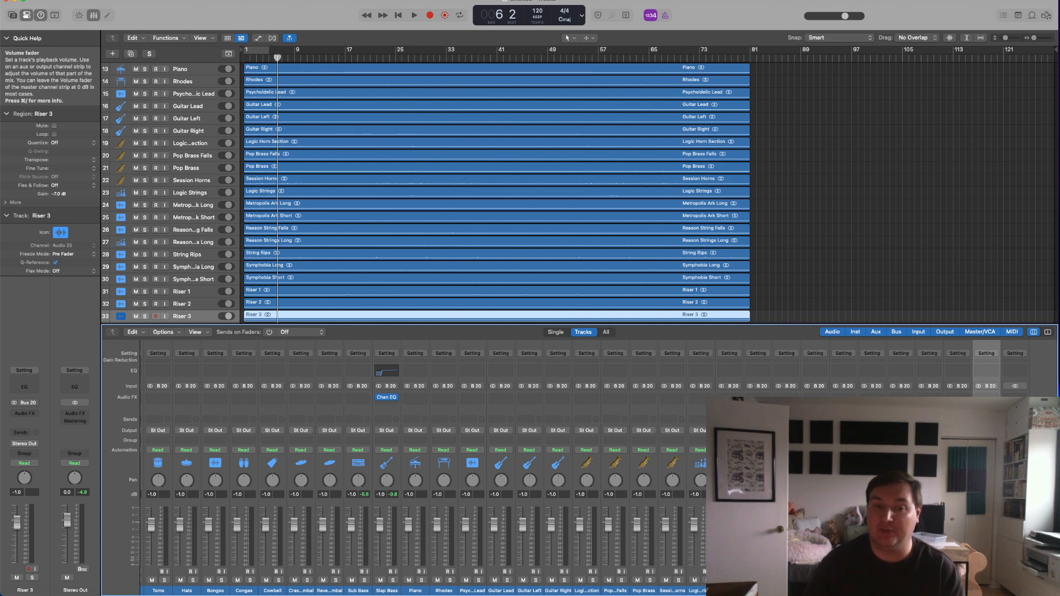
# Switch to the browser, review the required versions and file naming in the Lab 4 - Library Music Production assignment, and return to Logic Pro.
pyautogui.press('super+Tab')
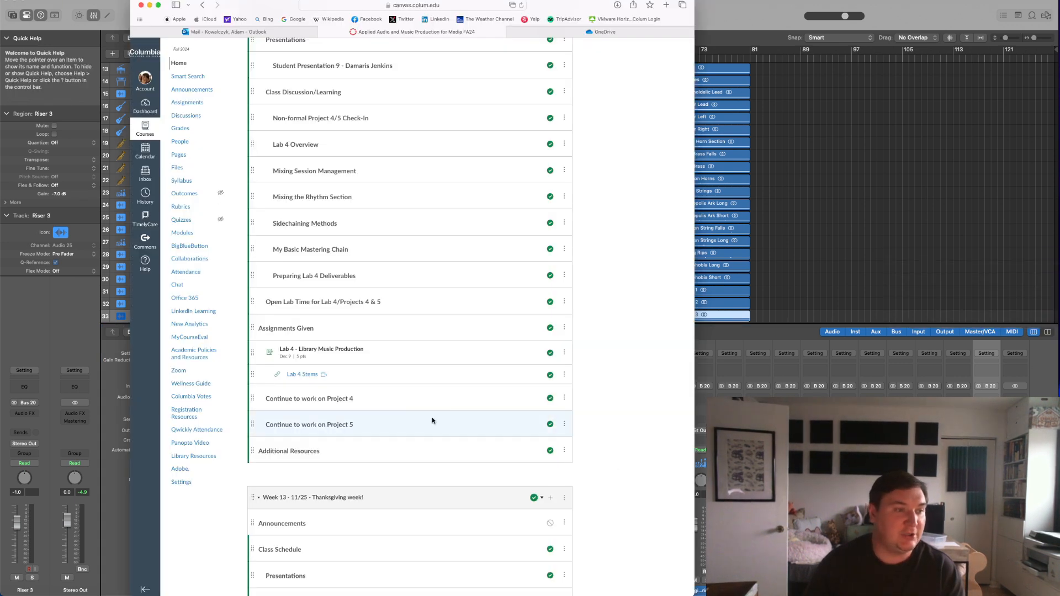
pyautogui.click(311, 350)
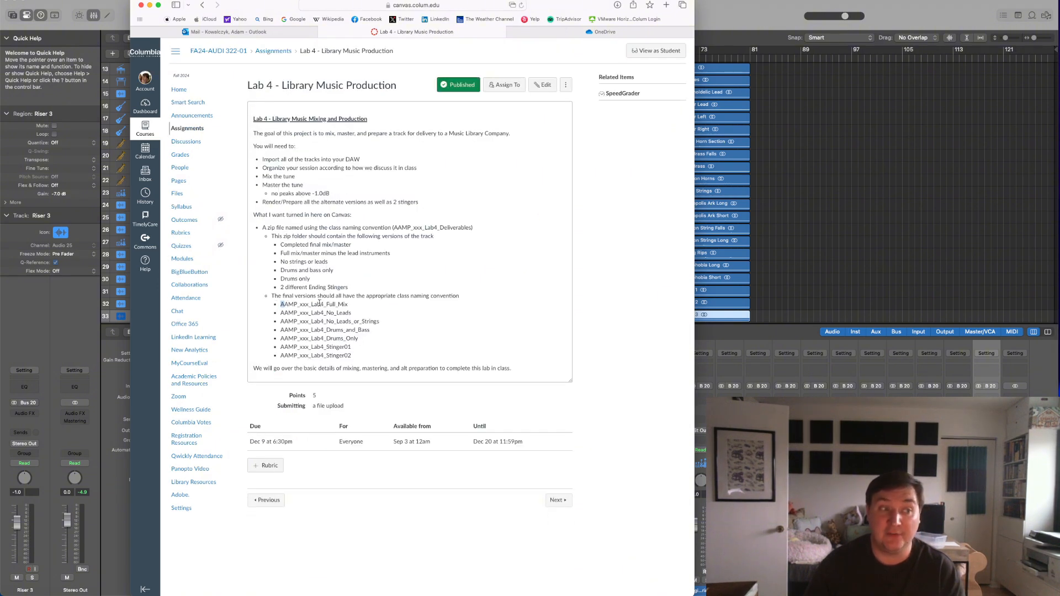
pyautogui.moveTo(351, 307); pyautogui.dragTo(386, 359)
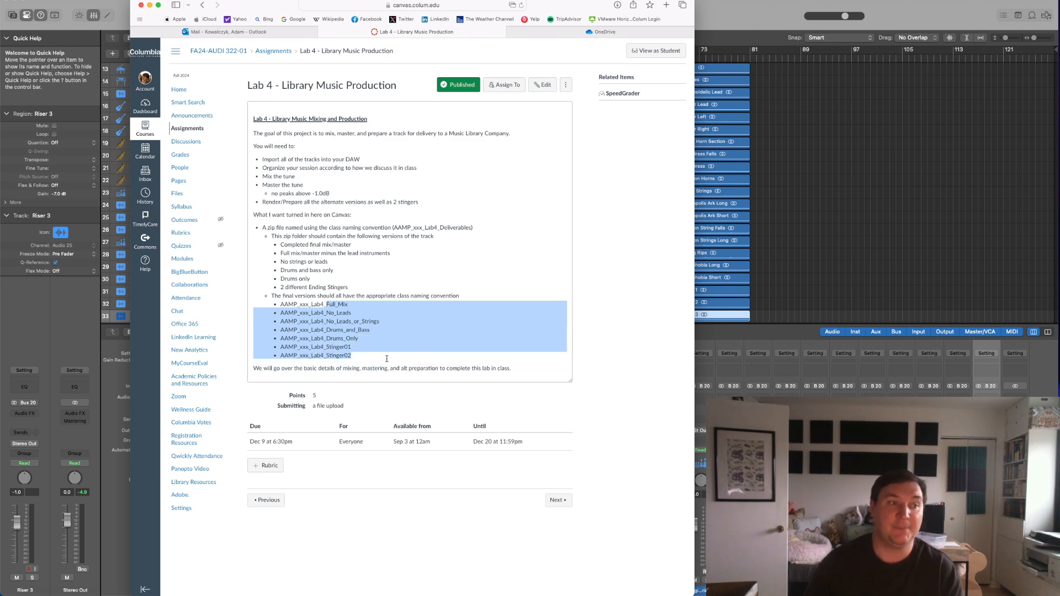
pyautogui.click(418, 272)
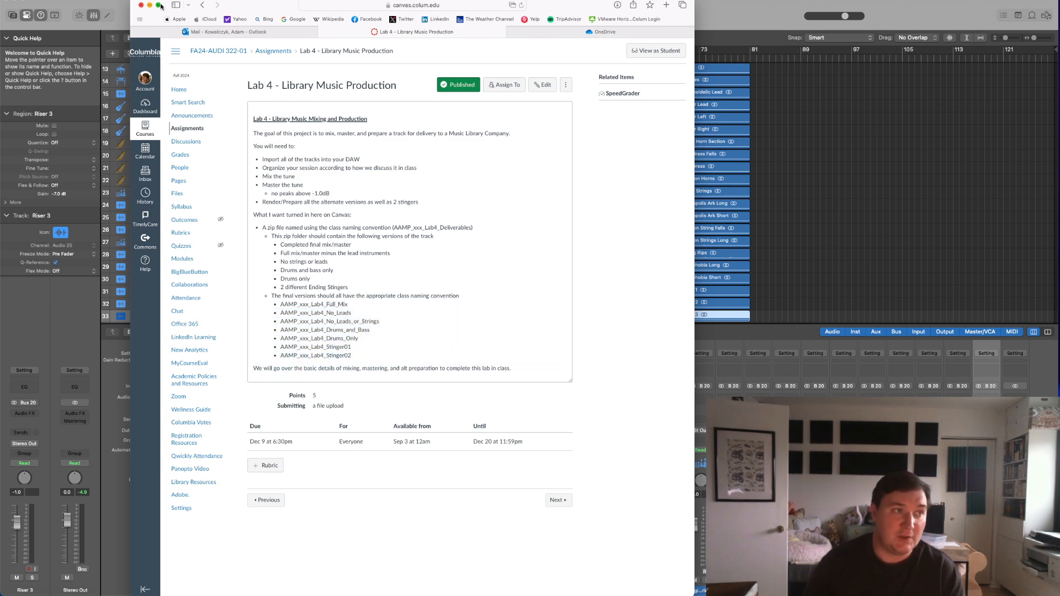
pyautogui.click(697, 80)
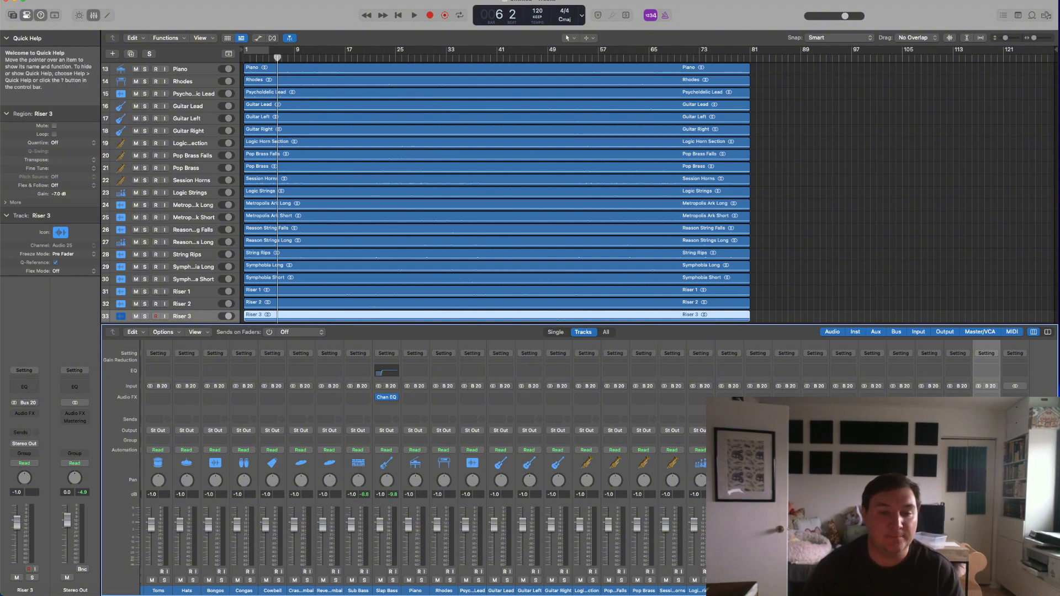
# Create a new auxiliary channel strip in the mixer and add a track for it to the track list.
pyautogui.click(135, 332)
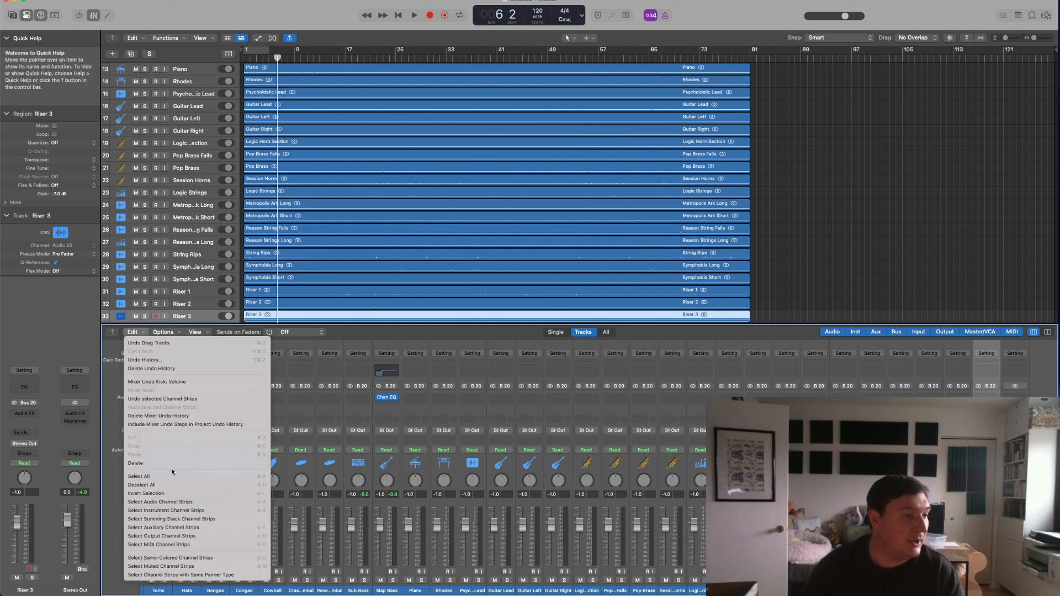
pyautogui.click(175, 331)
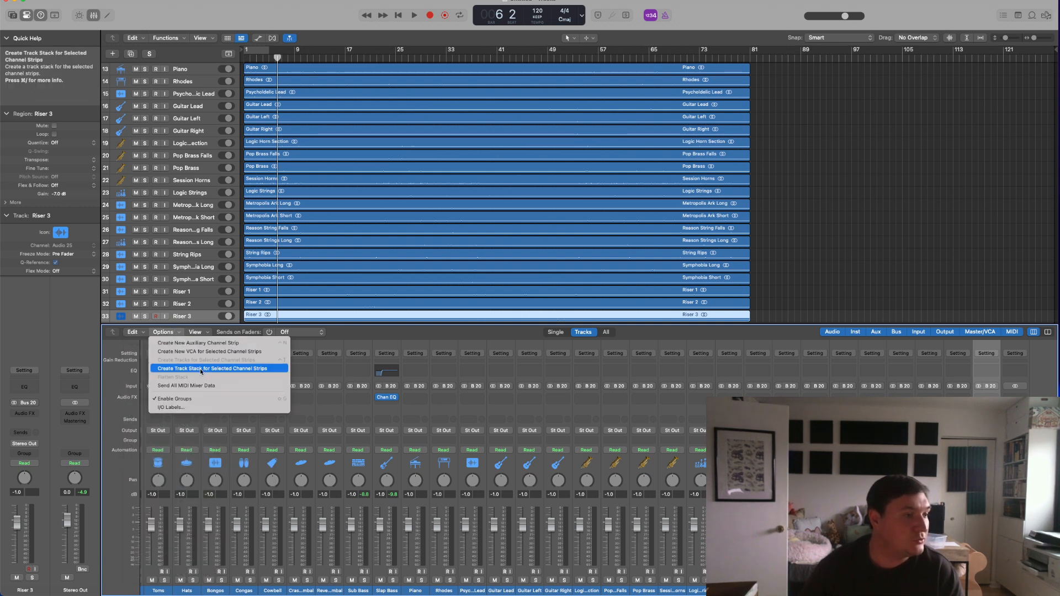
pyautogui.click(202, 344)
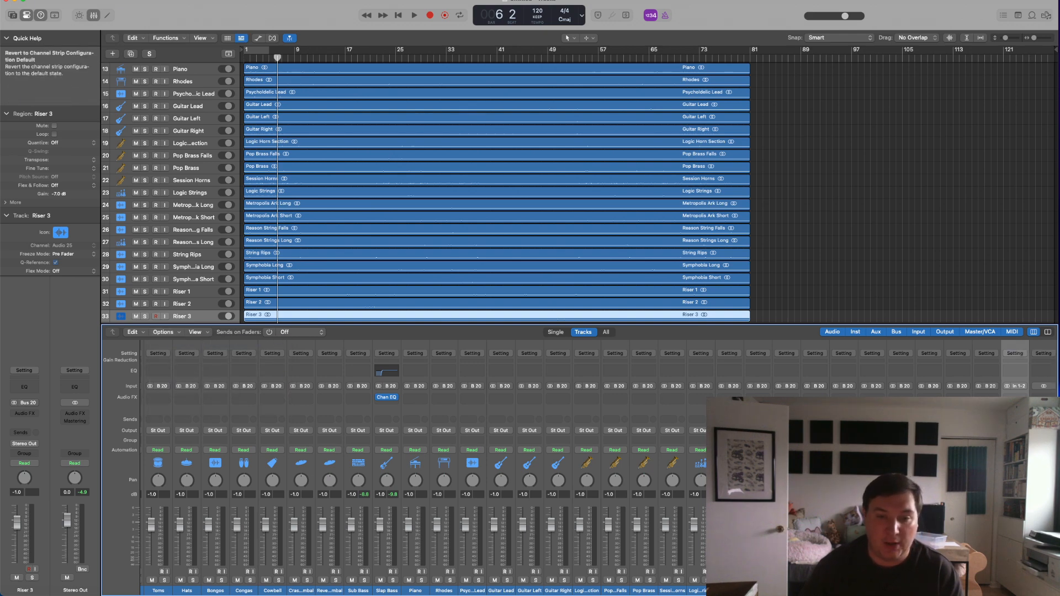
pyautogui.click(994, 475)
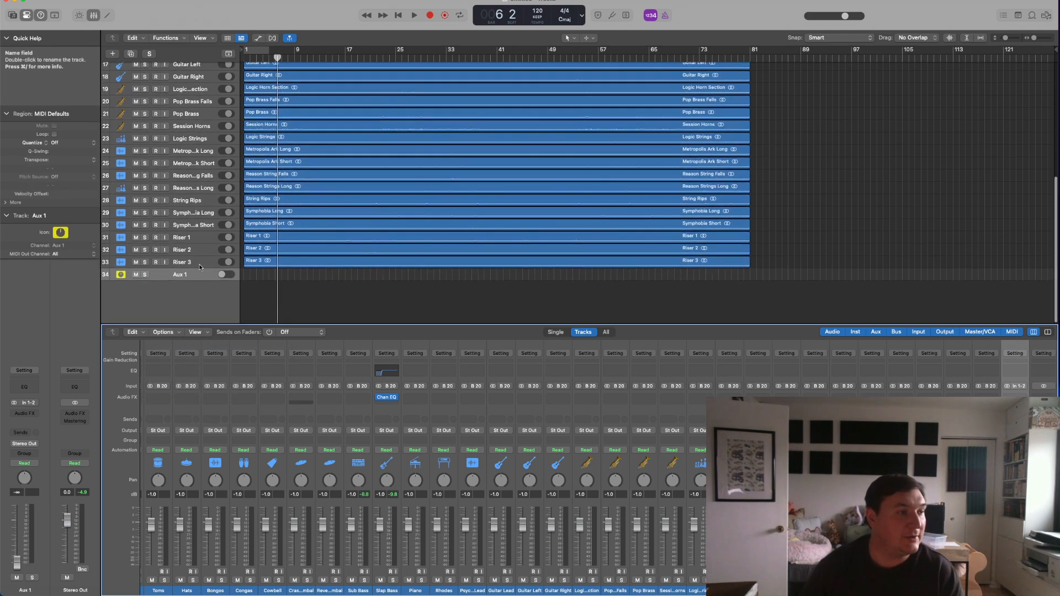
# Rename the Aux 1 track to Drums and set its channel input to Bus 10.
pyautogui.doubleClick(189, 274)
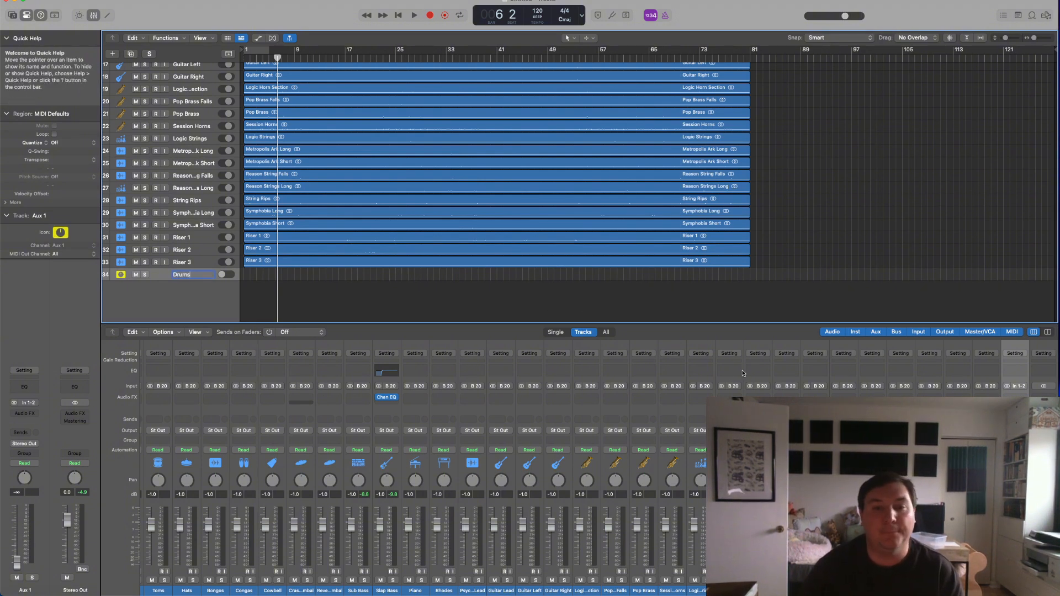
pyautogui.click(1018, 386)
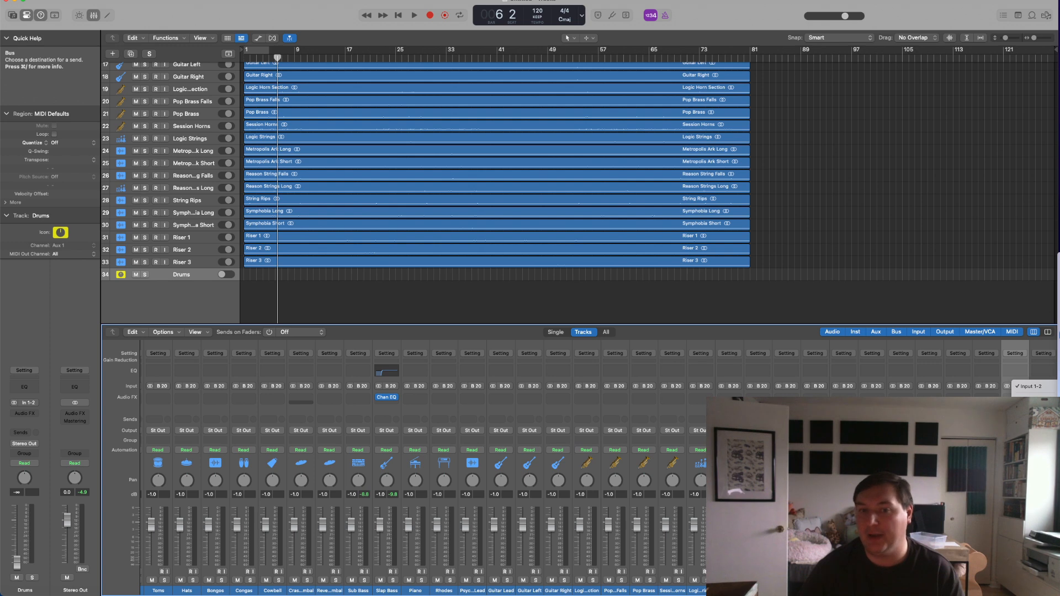
pyautogui.click(1059, 335)
# Duplicate the Drums aux track four times and rename the copies Bass, Keys, Guitars and Orchestral.
pyautogui.click(197, 275)
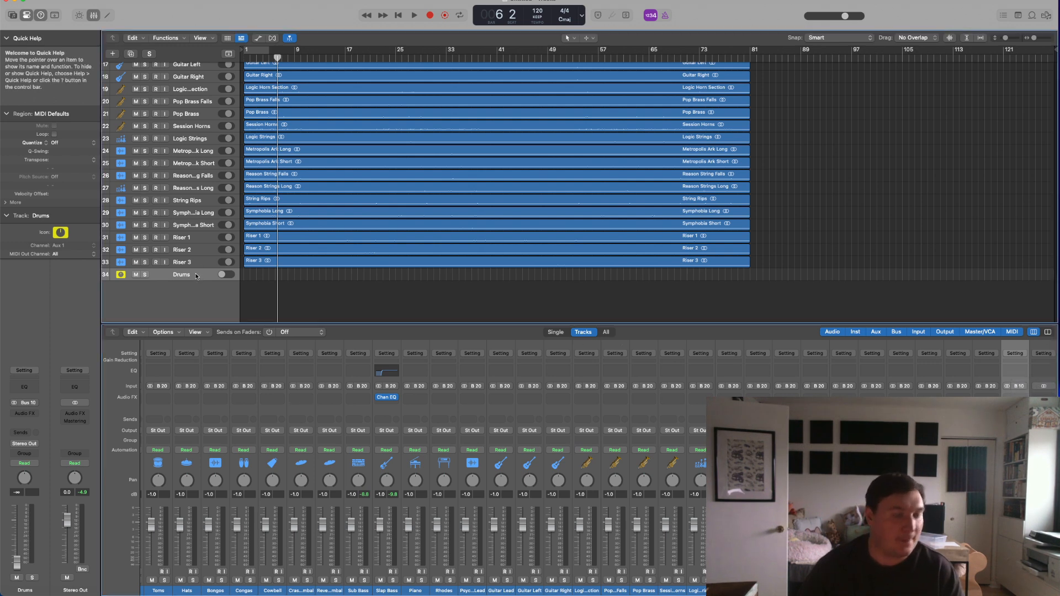
pyautogui.press('super+d')
pyautogui.press('super+d')
pyautogui.press('super+d')
pyautogui.press('super+d')
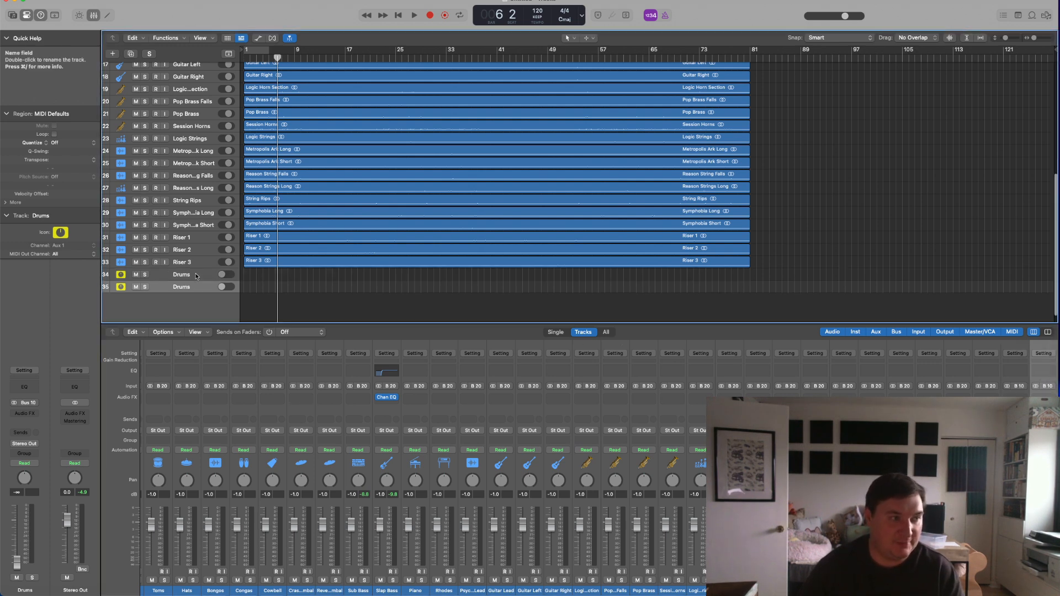
pyautogui.doubleClick(193, 280)
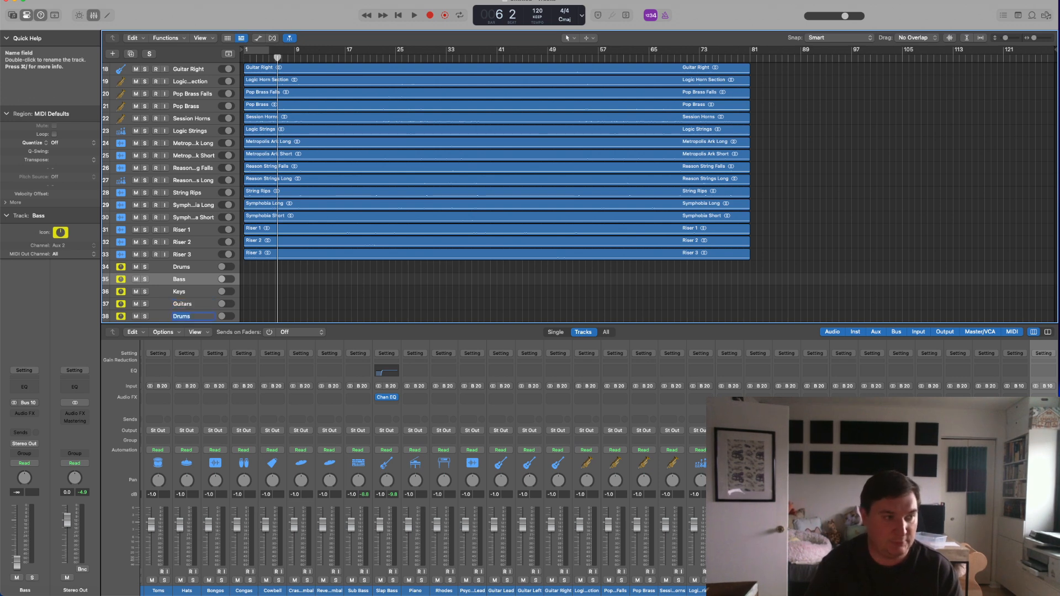
pyautogui.scroll(-3, 188, 247)
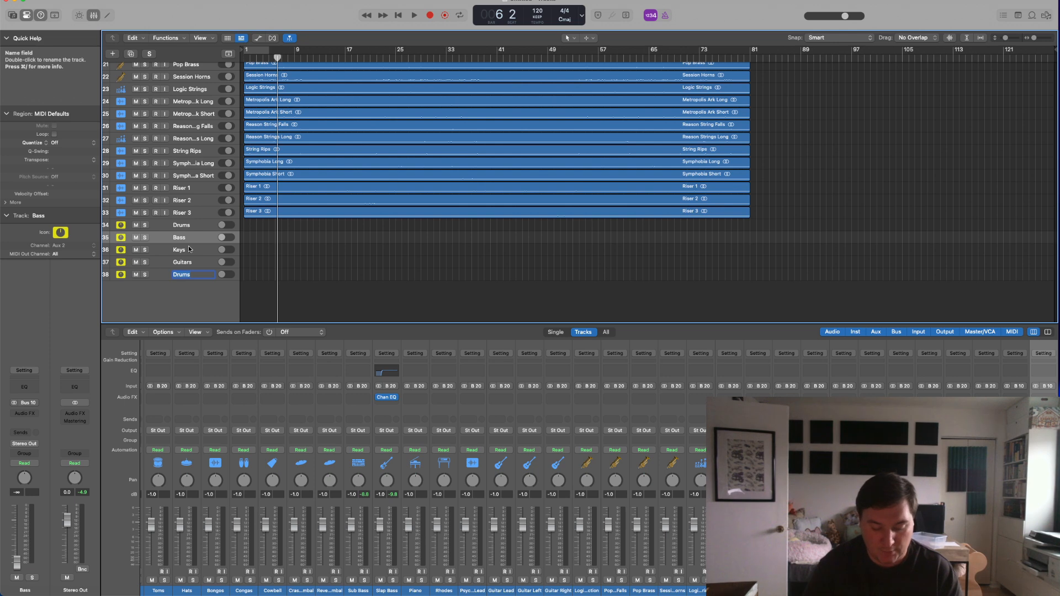
pyautogui.write('Orchestral')
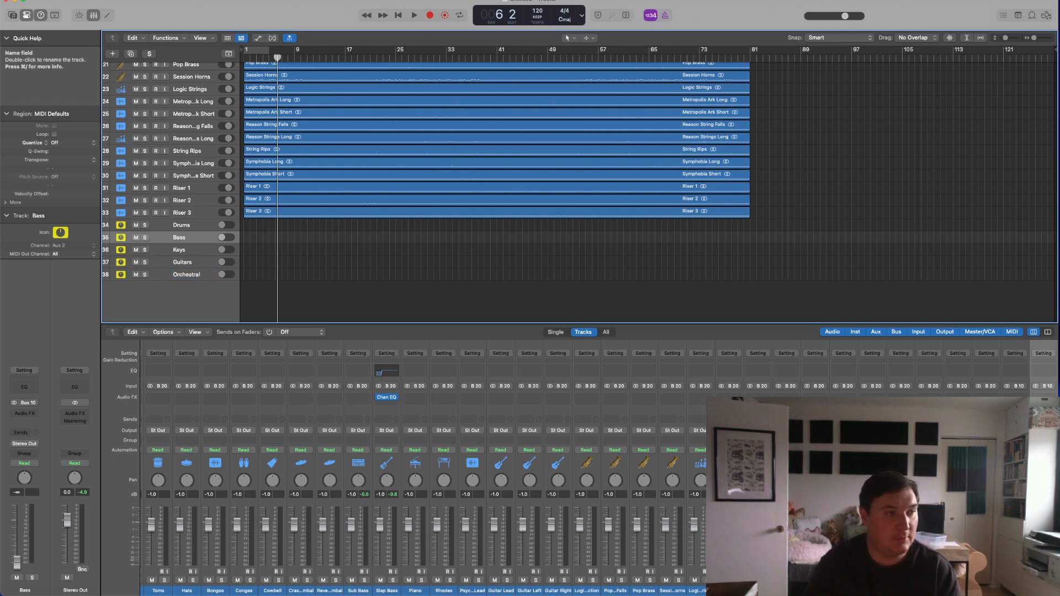
# Add another aux track by duplicating Bass, rename it SFX, and place it below Orchestral.
pyautogui.press('super+d')
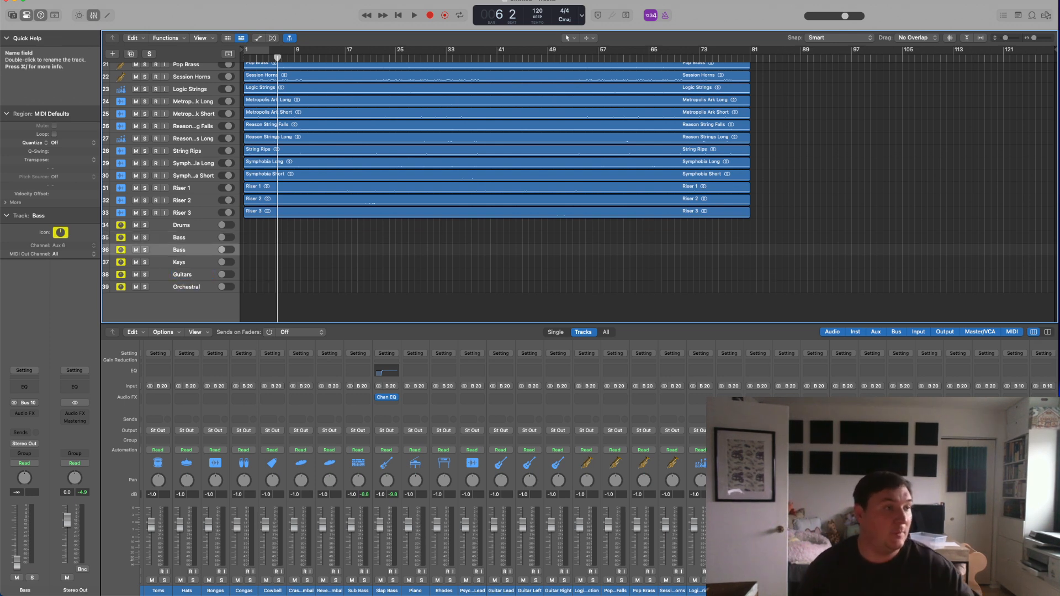
pyautogui.doubleClick(176, 249)
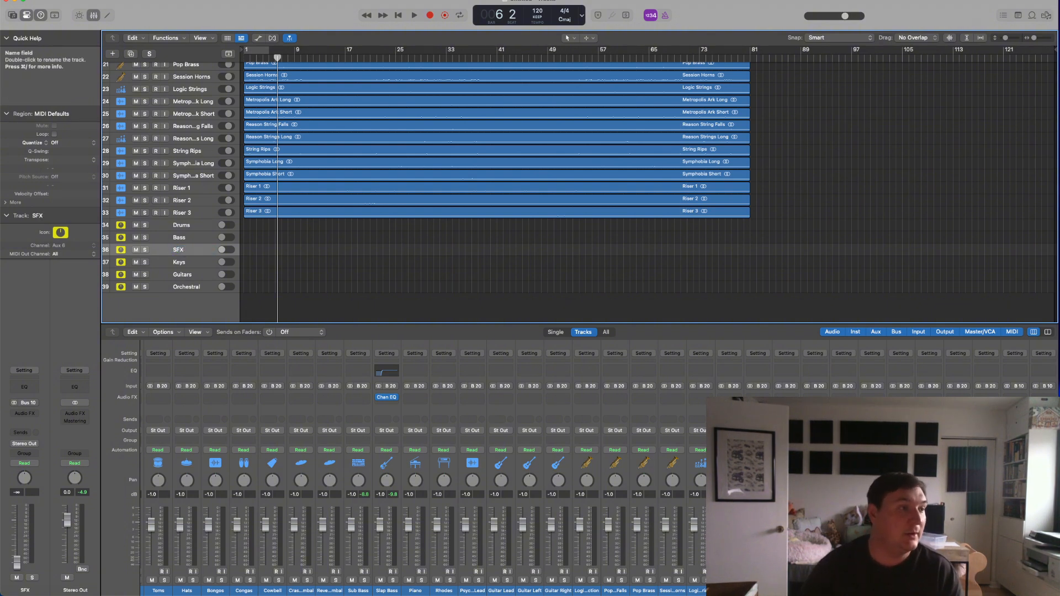
pyautogui.moveTo(166, 247); pyautogui.dragTo(168, 303)
pyautogui.scroll(10, 514, 209)
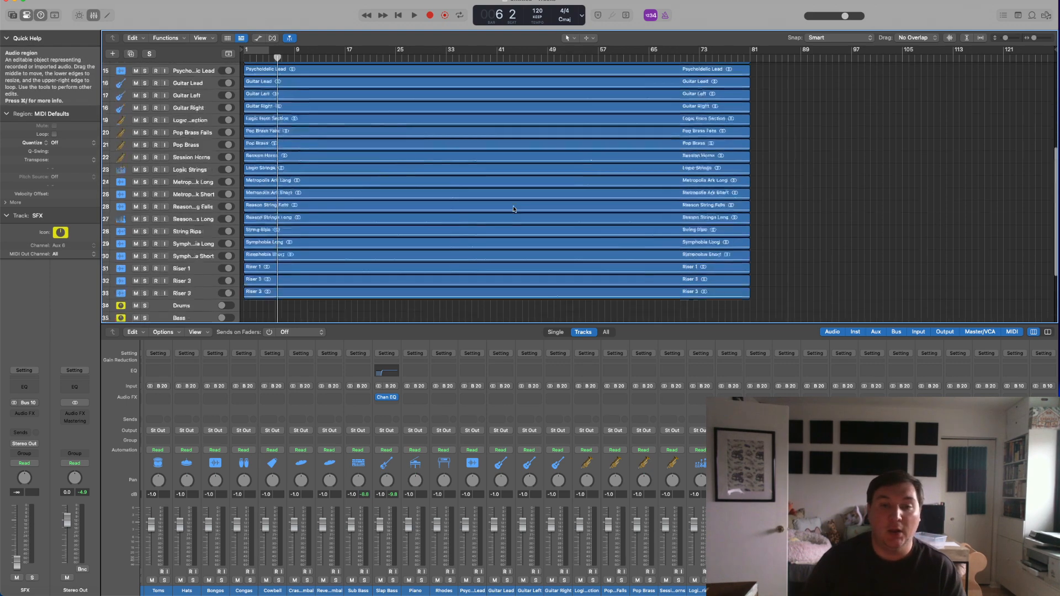
pyautogui.scroll(-10, 828, 210)
pyautogui.scroll(6, 662, 216)
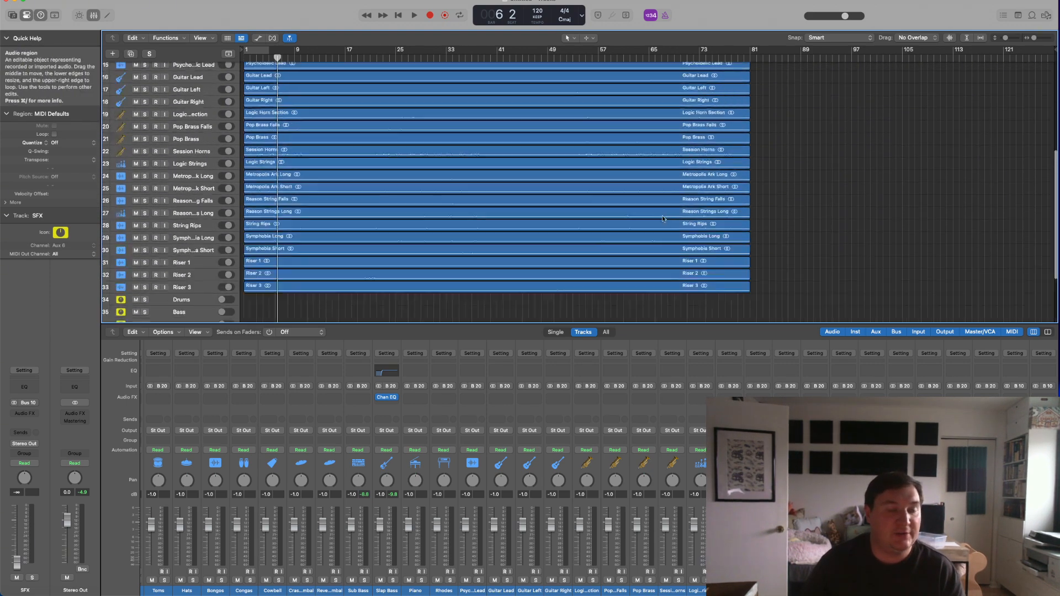
pyautogui.scroll(-5, 663, 215)
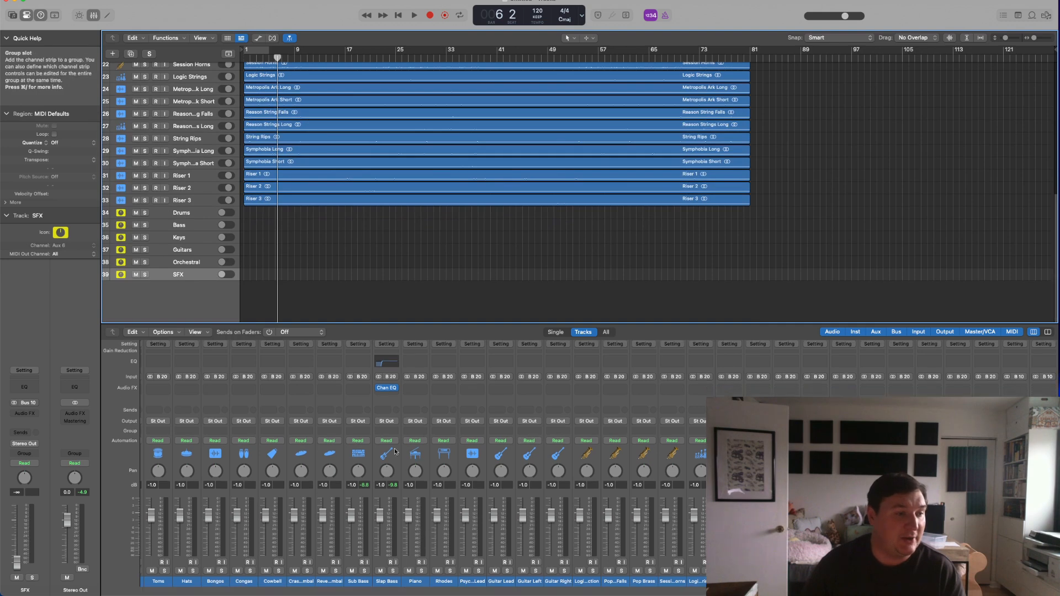
pyautogui.click(156, 573)
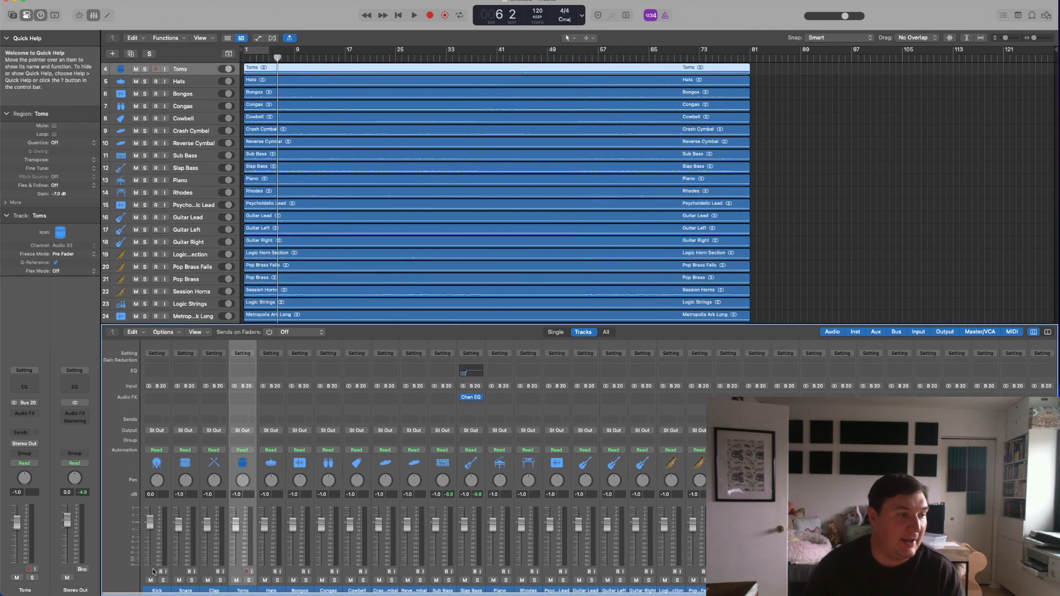
pyautogui.click(157, 572)
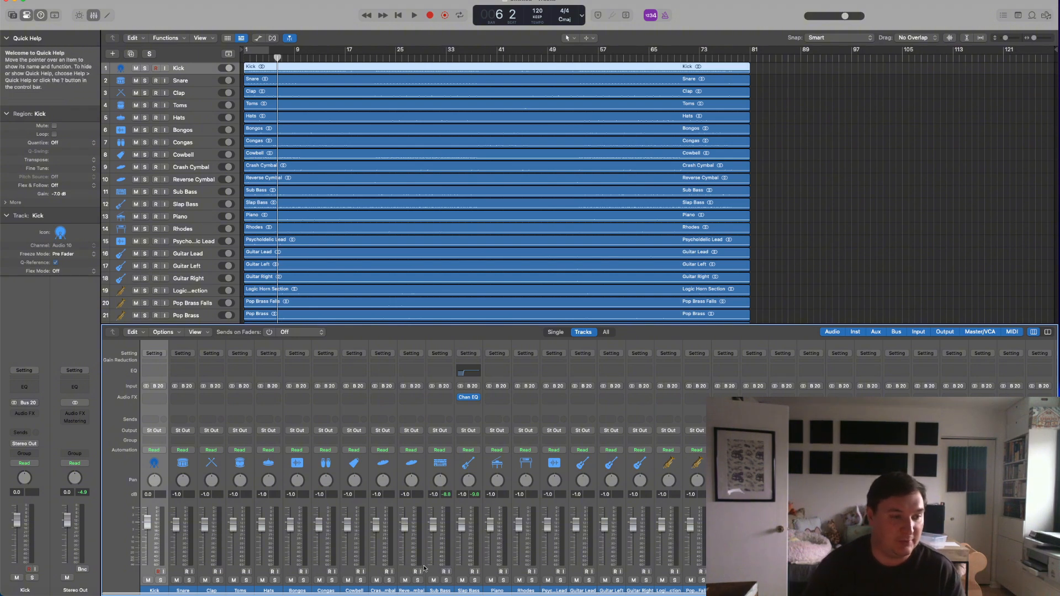
pyautogui.keyDown('shift'); pyautogui.click(405, 573); pyautogui.keyUp('shift')
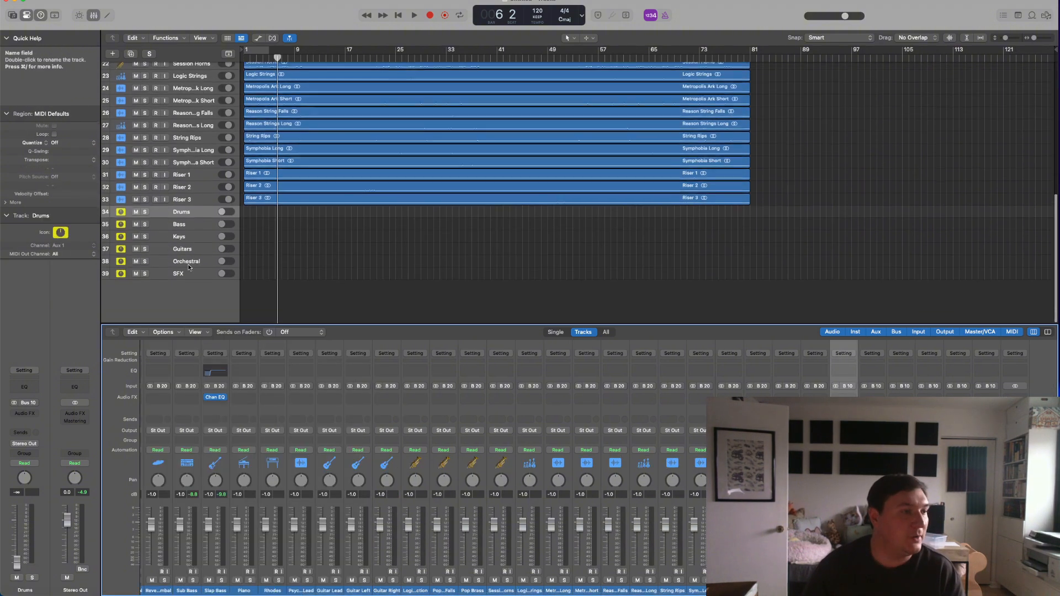
# Assign ascending bus inputs to the aux channels from Drums through SFX, running from Bus 10 to Bus 15.
pyautogui.keyDown('shift'); pyautogui.click(202, 275); pyautogui.keyUp('shift')
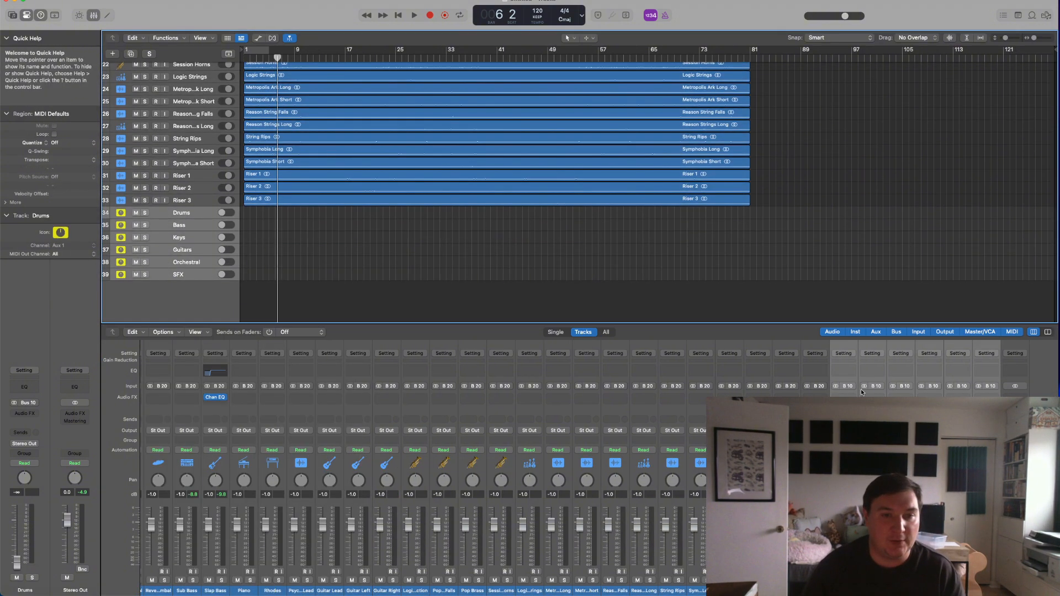
pyautogui.click(861, 386)
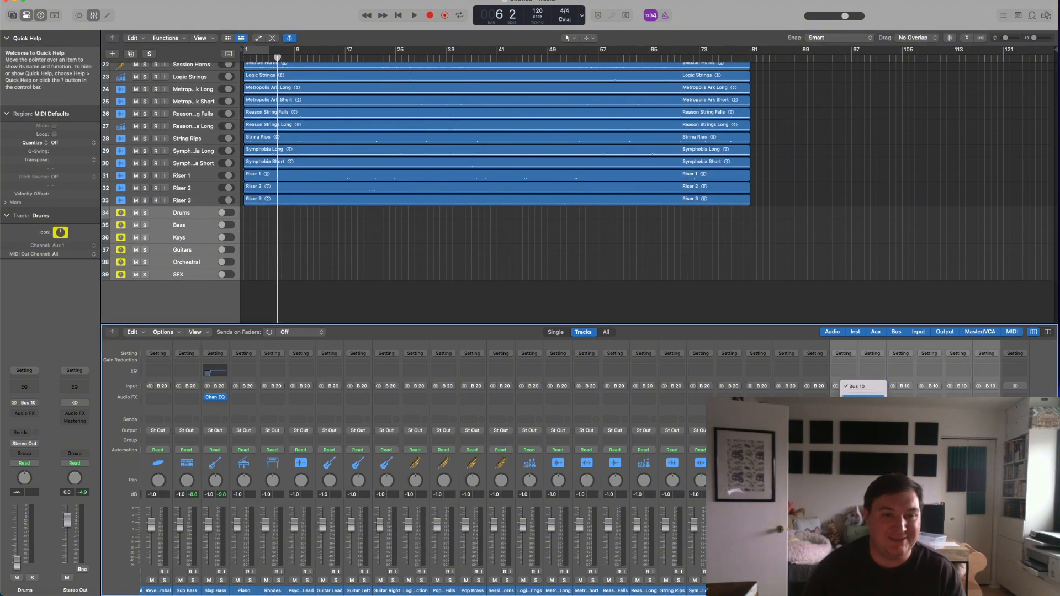
pyautogui.keyDown('alt'); pyautogui.click(856, 386); pyautogui.keyUp('alt')
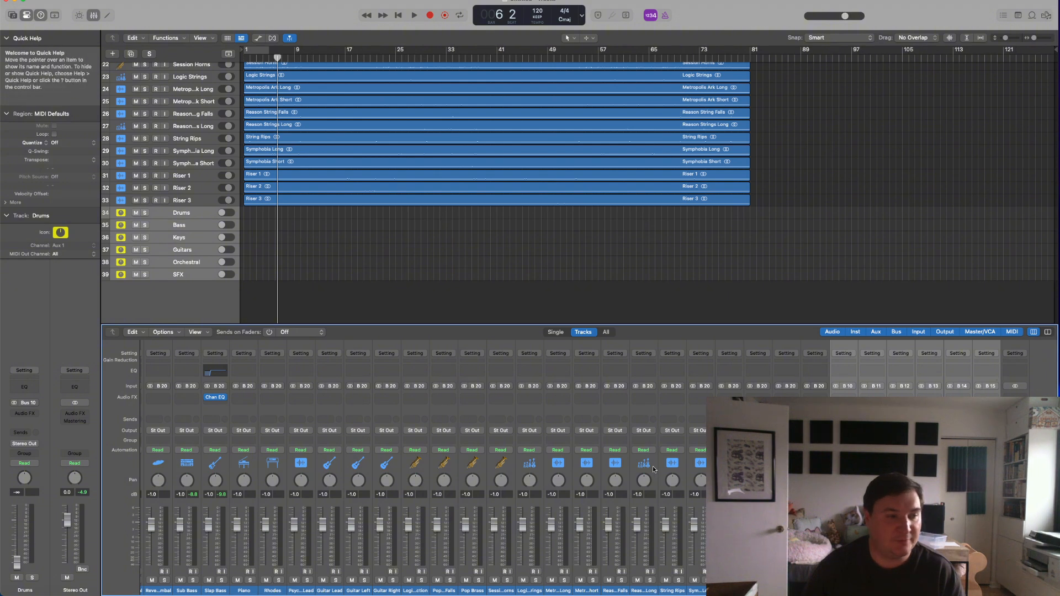
# Route the outputs of the Kick through Reverse Cymbal channels to Bus 10 (Drums).
pyautogui.hscroll(-10, 653, 466)
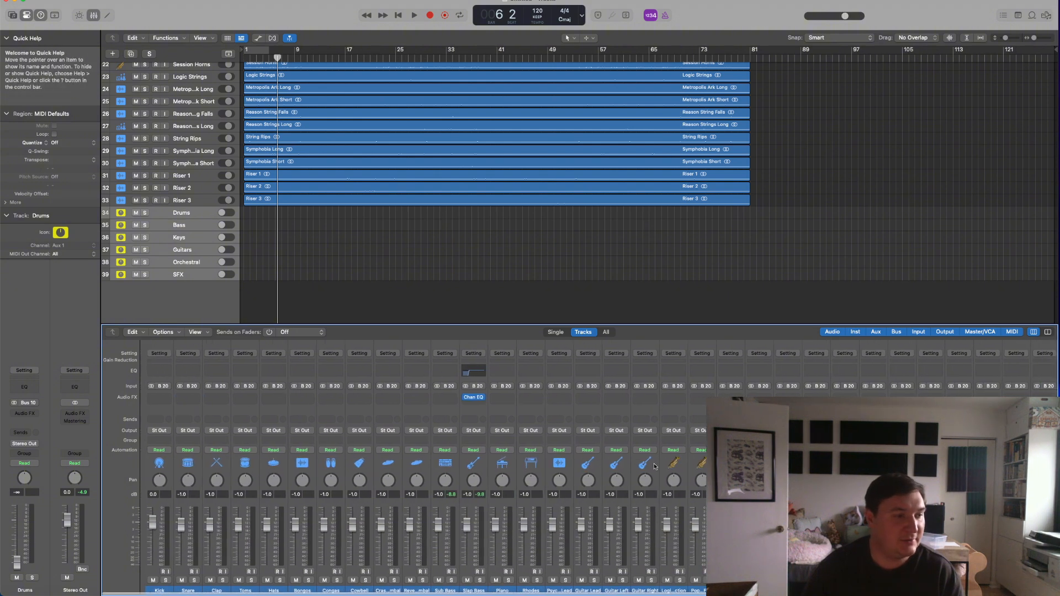
pyautogui.click(256, 571)
pyautogui.click(153, 571)
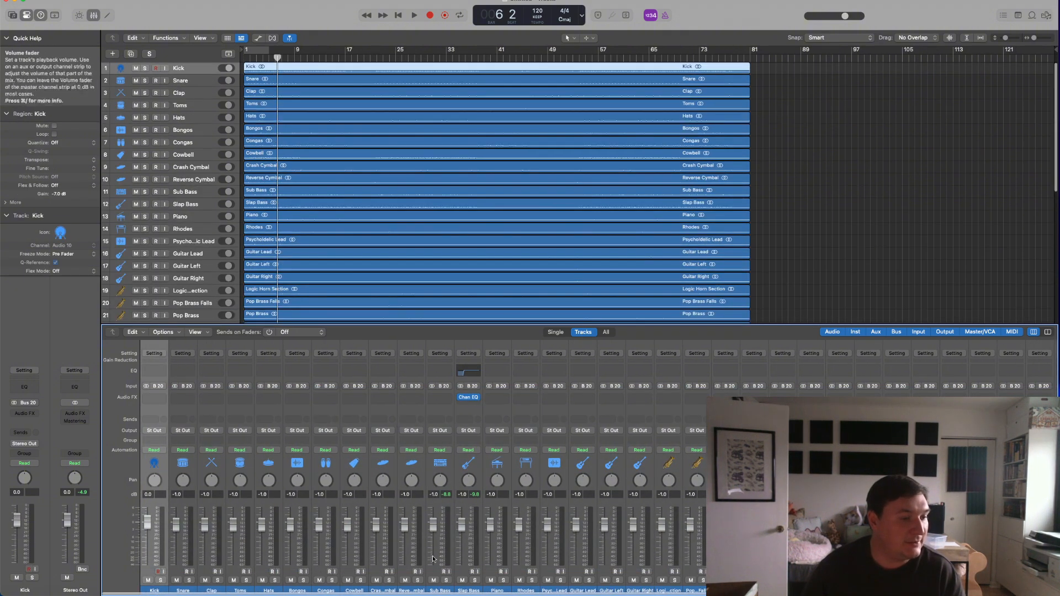
pyautogui.keyDown('shift'); pyautogui.click(458, 571); pyautogui.keyUp('shift')
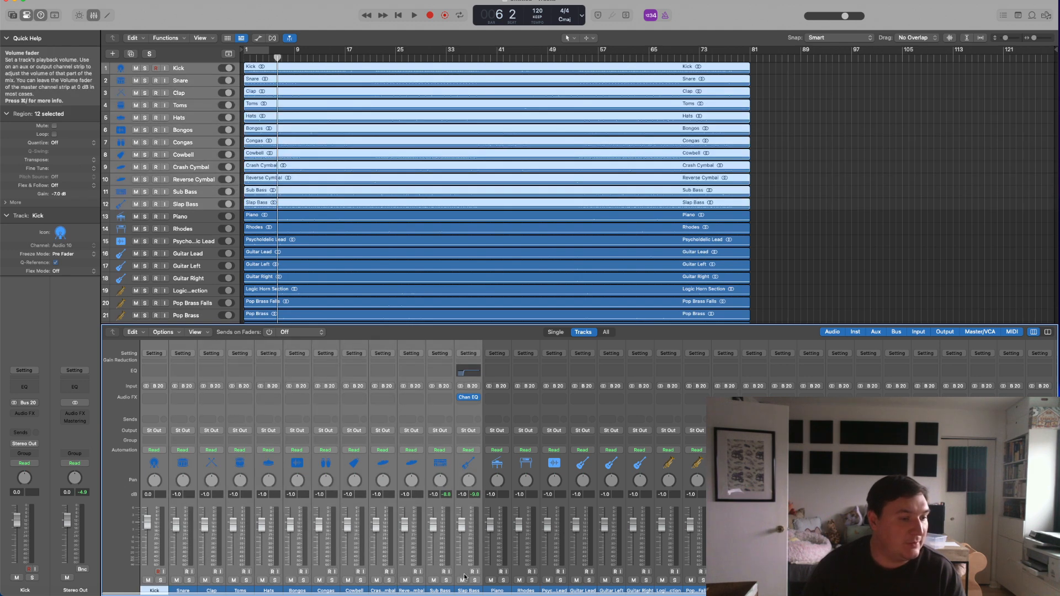
pyautogui.keyDown('shift'); pyautogui.click(440, 574); pyautogui.keyUp('shift')
pyautogui.keyDown('shift'); pyautogui.click(440, 575); pyautogui.keyUp('shift')
pyautogui.click(155, 430)
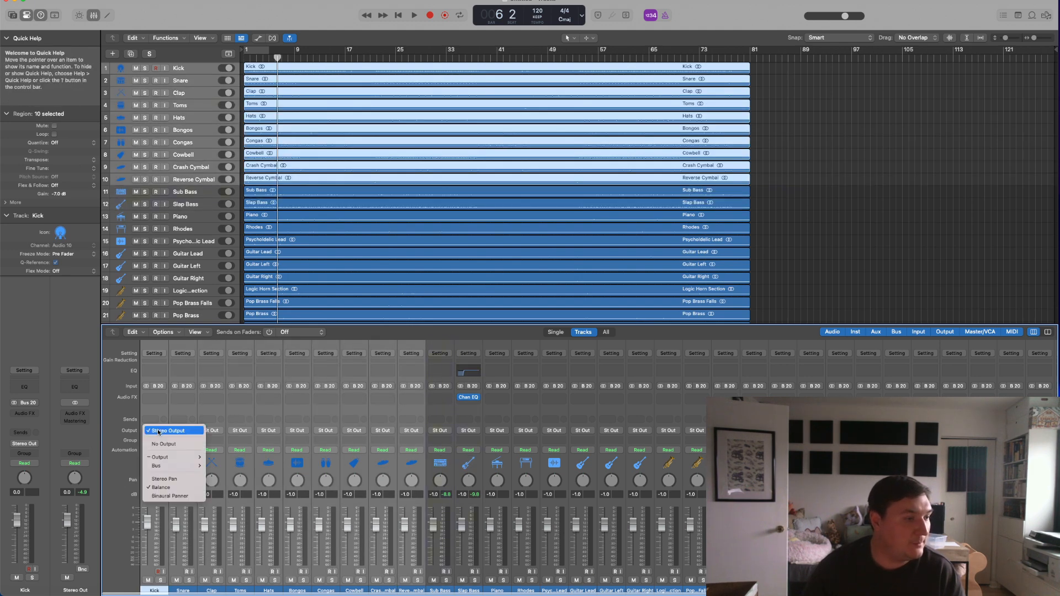
pyautogui.moveTo(165, 466)
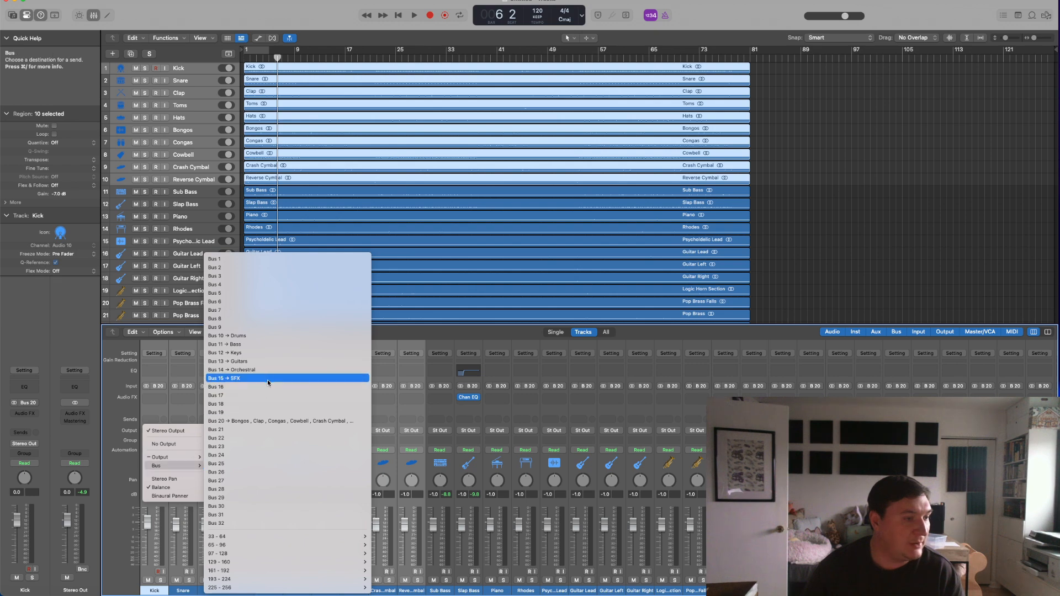
pyautogui.click(250, 336)
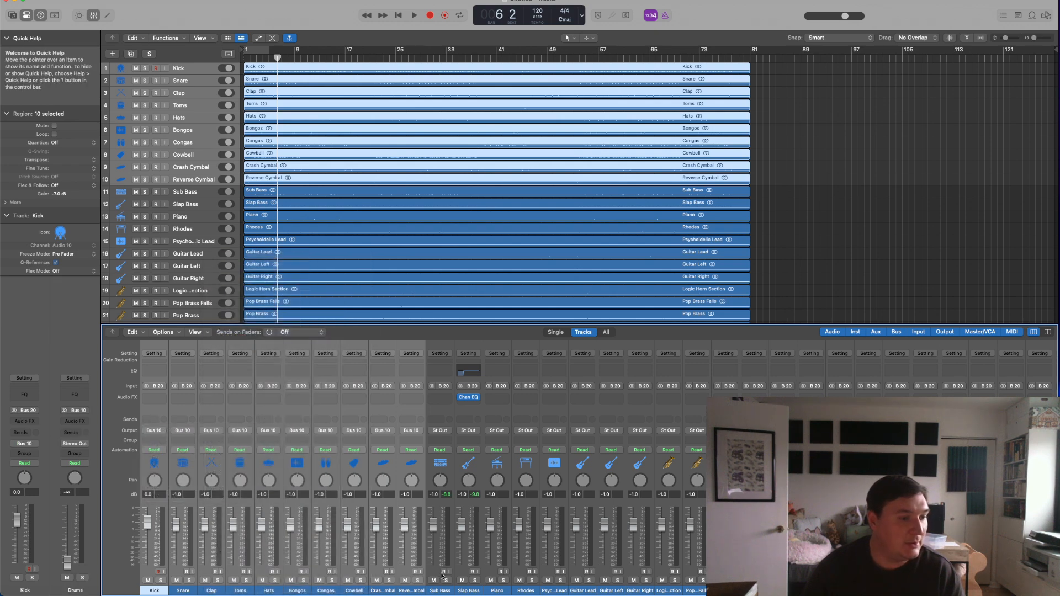
# Route the outputs of the Sub Bass and Slap Bass channels to Bus 11 (Bass).
pyautogui.click(441, 574)
pyautogui.keyDown('shift'); pyautogui.click(469, 574); pyautogui.keyUp('shift')
pyautogui.click(440, 431)
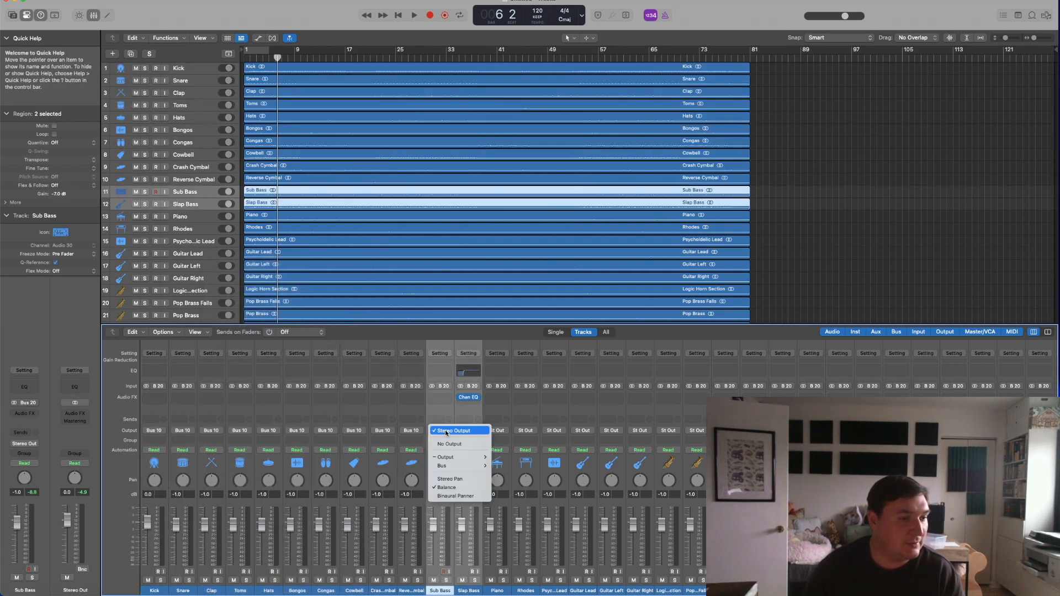
pyautogui.moveTo(444, 466)
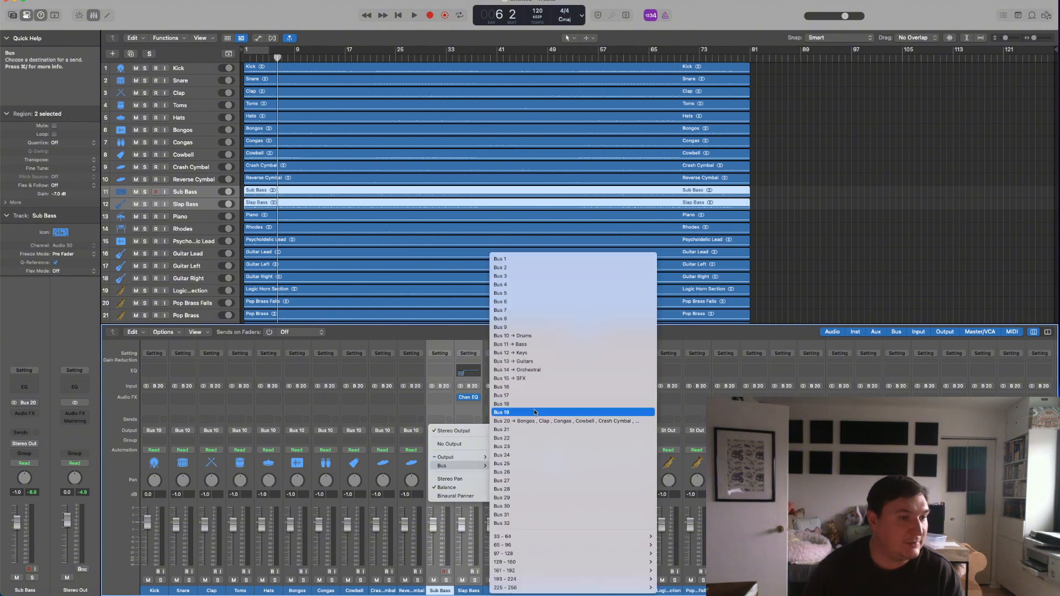
pyautogui.click(565, 346)
# Route the outputs of the Piano, Rhodes and Psychoidelic Lead channels to Bus 12 (Keys).
pyautogui.click(491, 573)
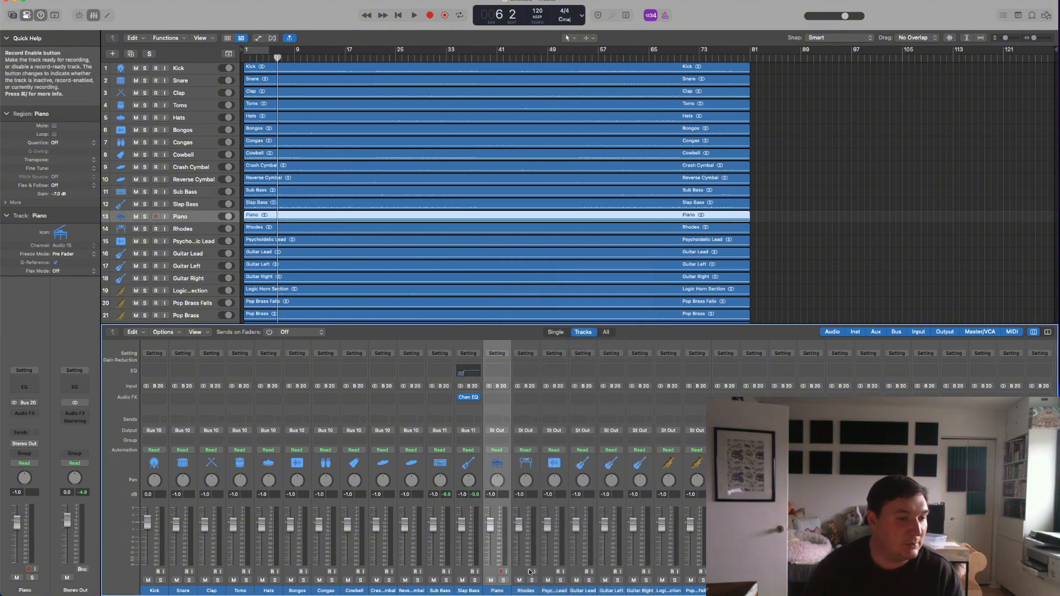
pyautogui.keyDown('shift'); pyautogui.click(555, 575); pyautogui.keyUp('shift')
pyautogui.click(503, 434)
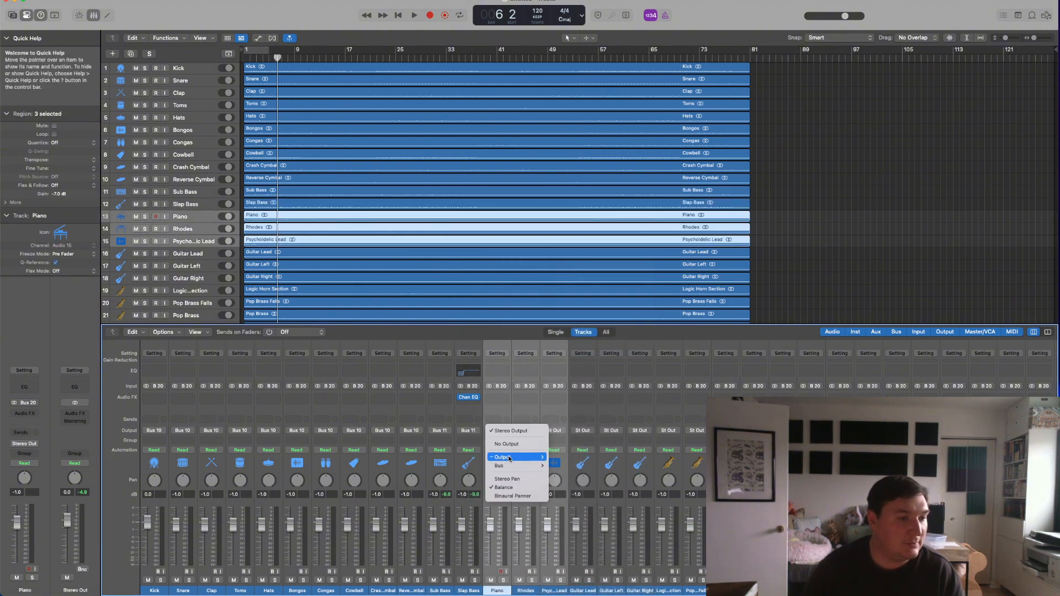
pyautogui.moveTo(500, 466)
pyautogui.click(589, 355)
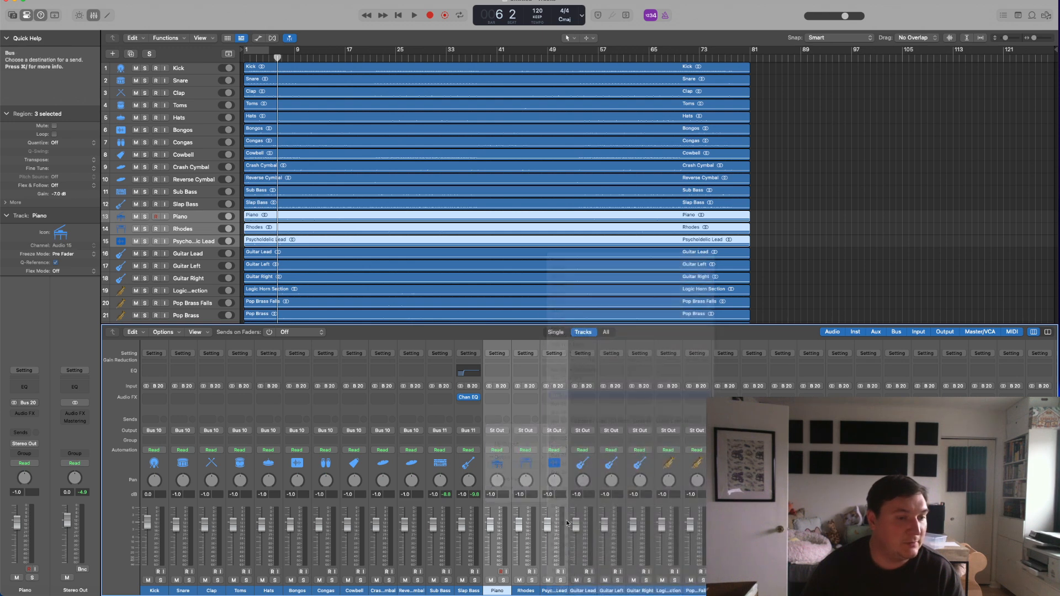
# Route the outputs of the Guitar Lead, Guitar Left and Guitar Right channels to Bus 13 (Guitars).
pyautogui.click(583, 574)
pyautogui.keyDown('shift'); pyautogui.click(637, 570); pyautogui.keyUp('shift')
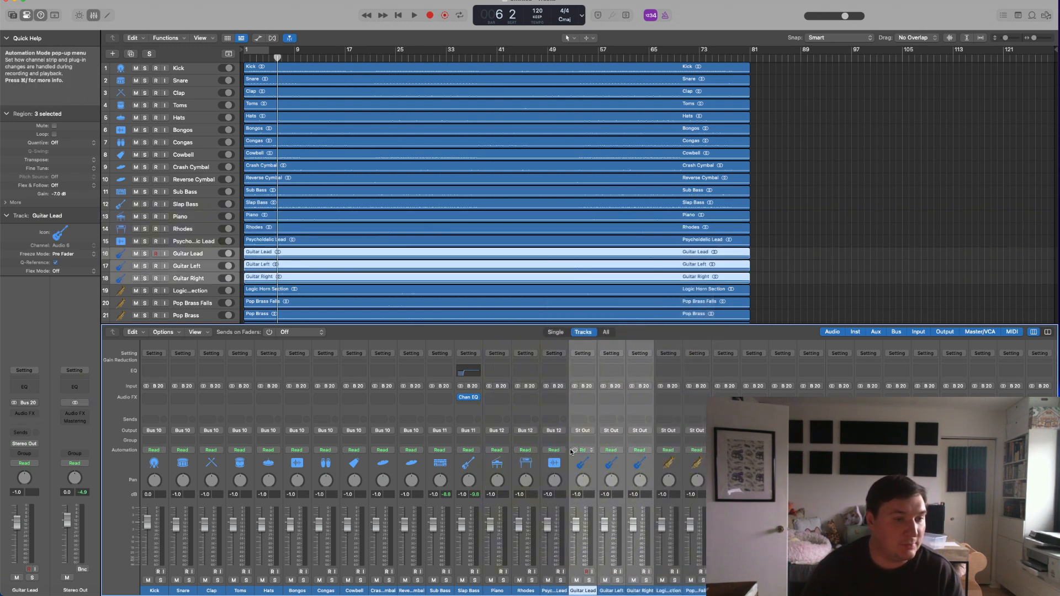
pyautogui.click(582, 430)
pyautogui.moveTo(615, 466)
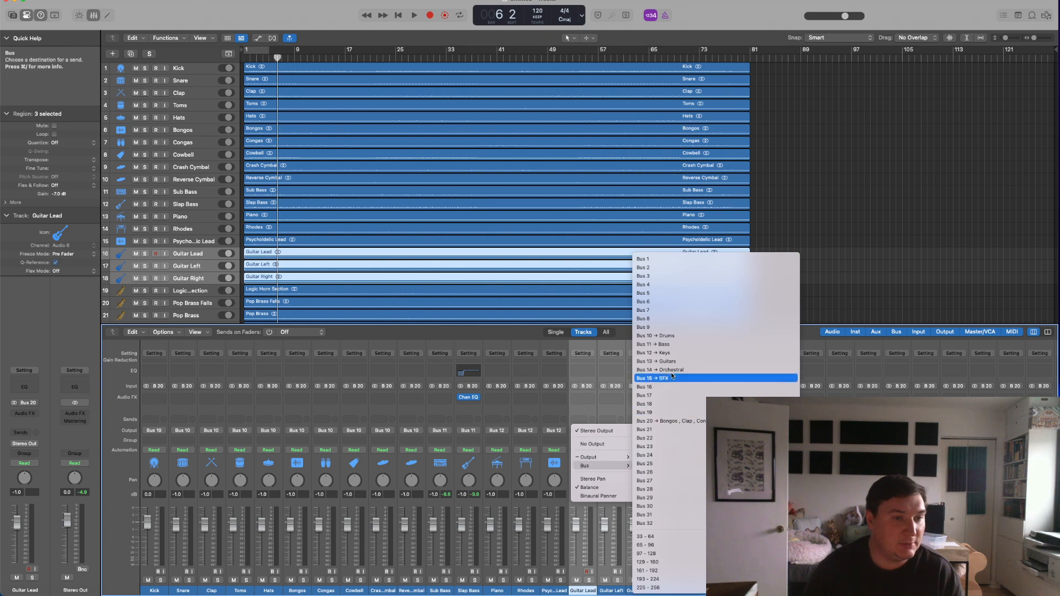
pyautogui.click(657, 361)
# Route the outputs of the Logic Horn Section through Symphobia Long channels to Bus 14 (Orchestral).
pyautogui.click(663, 575)
pyautogui.hscroll(5, 663, 574)
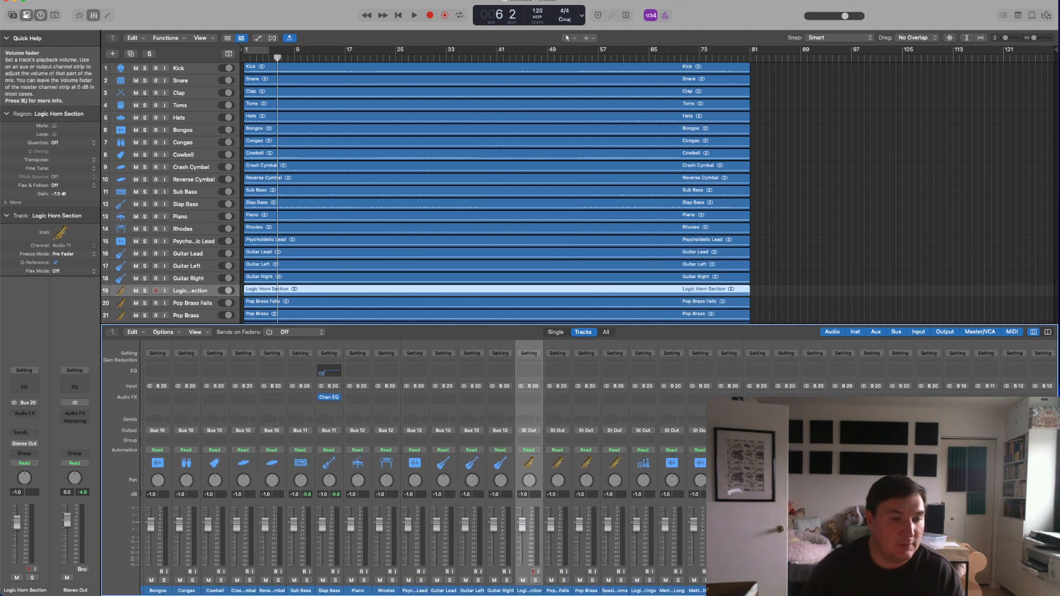
pyautogui.keyDown('shift'); pyautogui.click(815, 573); pyautogui.keyUp('shift')
pyautogui.click(533, 433)
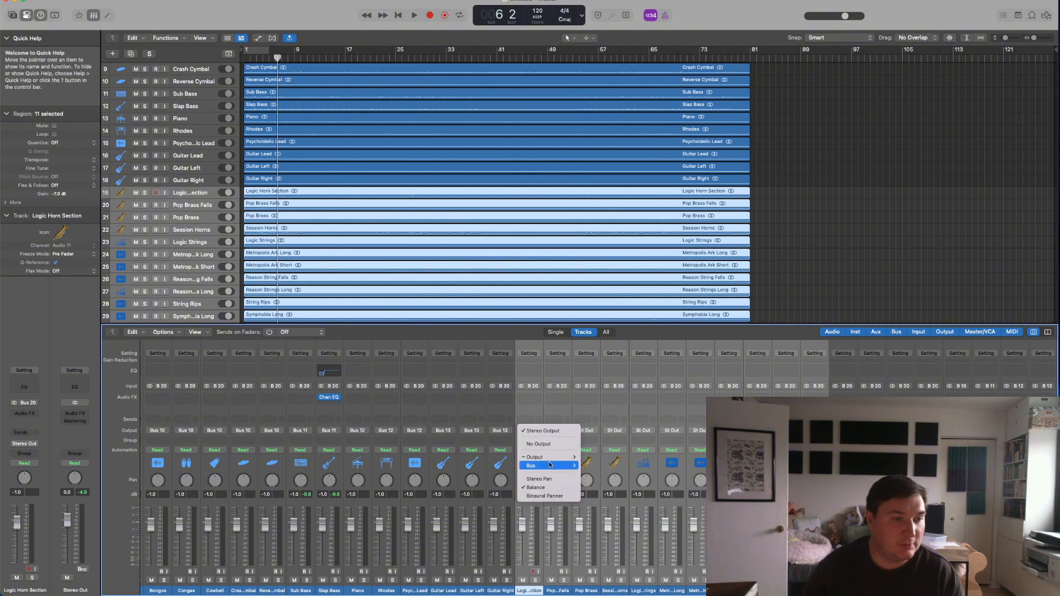
pyautogui.moveTo(544, 466)
pyautogui.click(635, 370)
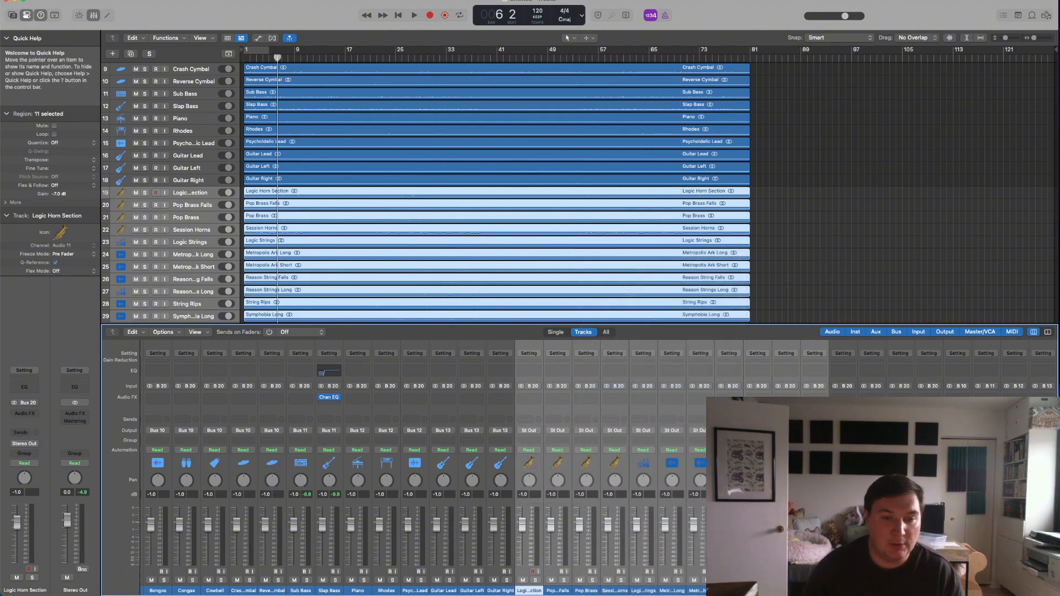
# Route the output of the Symphobia Short channel to Bus 14 (Orchestral).
pyautogui.click(843, 573)
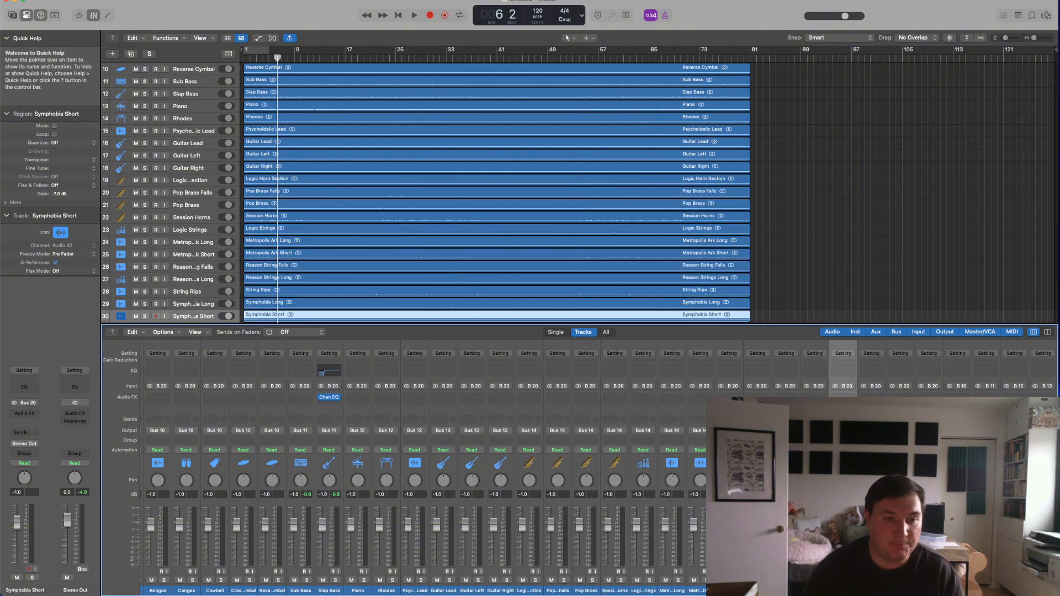
pyautogui.click(844, 431)
pyautogui.moveTo(854, 466)
pyautogui.click(944, 370)
# Route the outputs of the Riser 1, Riser 2 and Riser 3 channels to Bus 15 (SFX).
pyautogui.click(872, 573)
pyautogui.keyDown('shift'); pyautogui.click(928, 573); pyautogui.keyUp('shift')
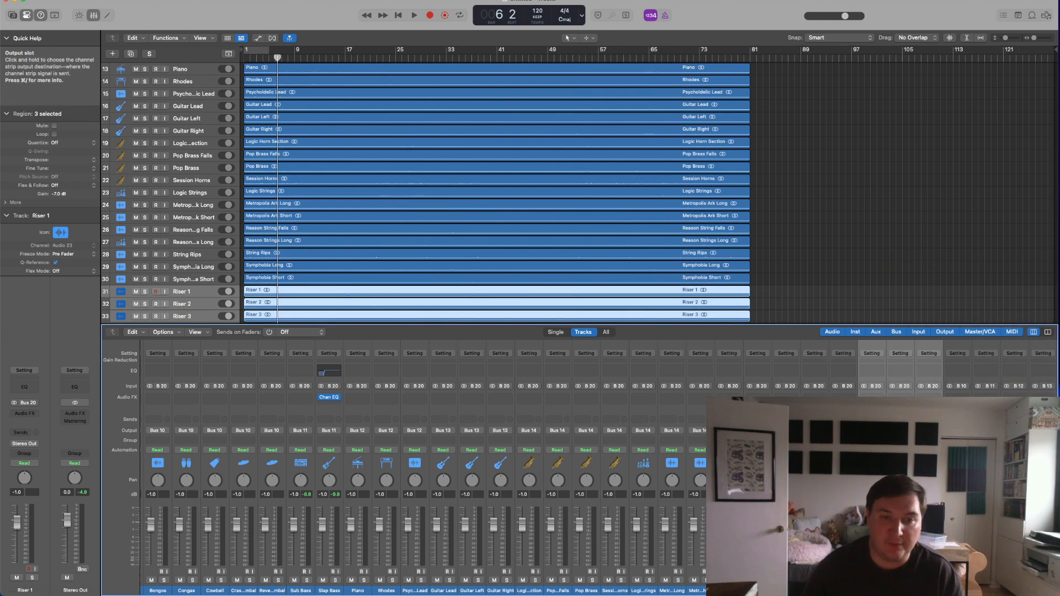
pyautogui.click(871, 431)
pyautogui.moveTo(883, 466)
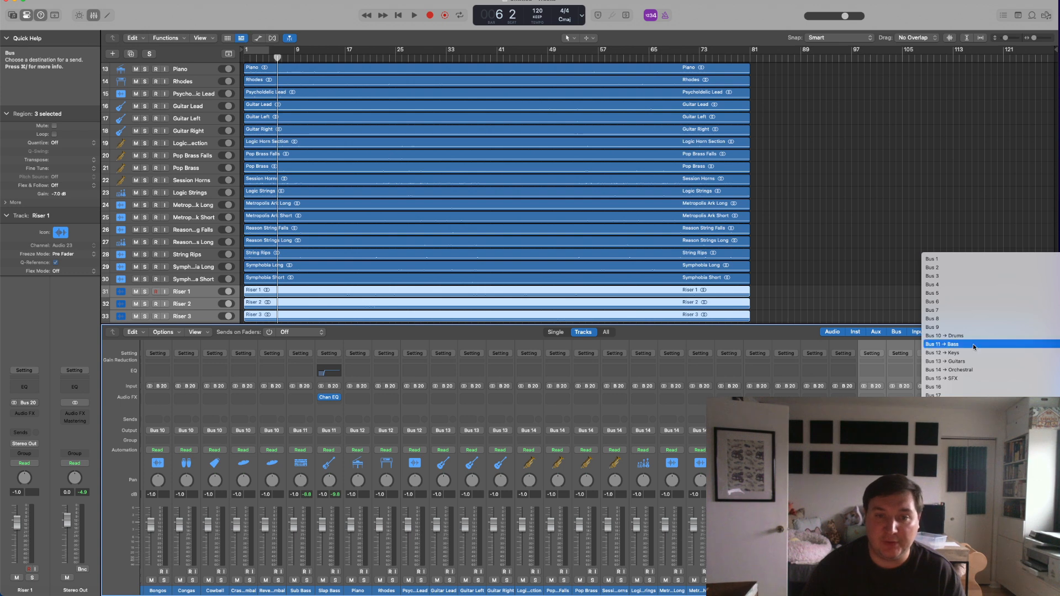
pyautogui.click(972, 379)
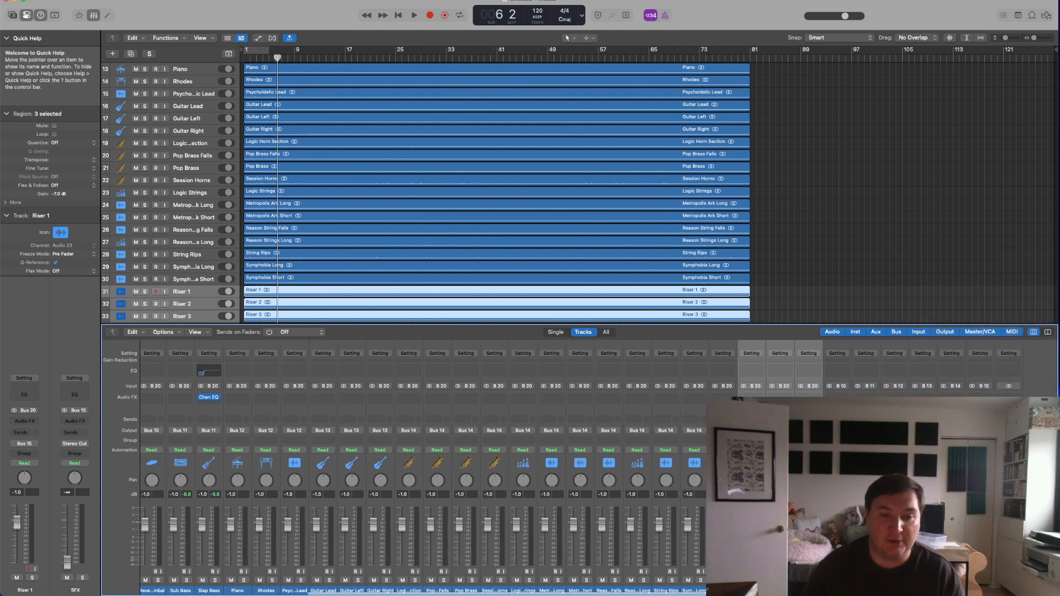
# Reset the volume faders of the Drums, Bass, Keys, Guitars, Orchestral and SFX aux channels to 0 dB.
pyautogui.click(986, 574)
pyautogui.keyDown('shift'); pyautogui.click(843, 574); pyautogui.keyUp('shift')
pyautogui.keyDown('alt'); pyautogui.click(837, 562); pyautogui.keyUp('alt')
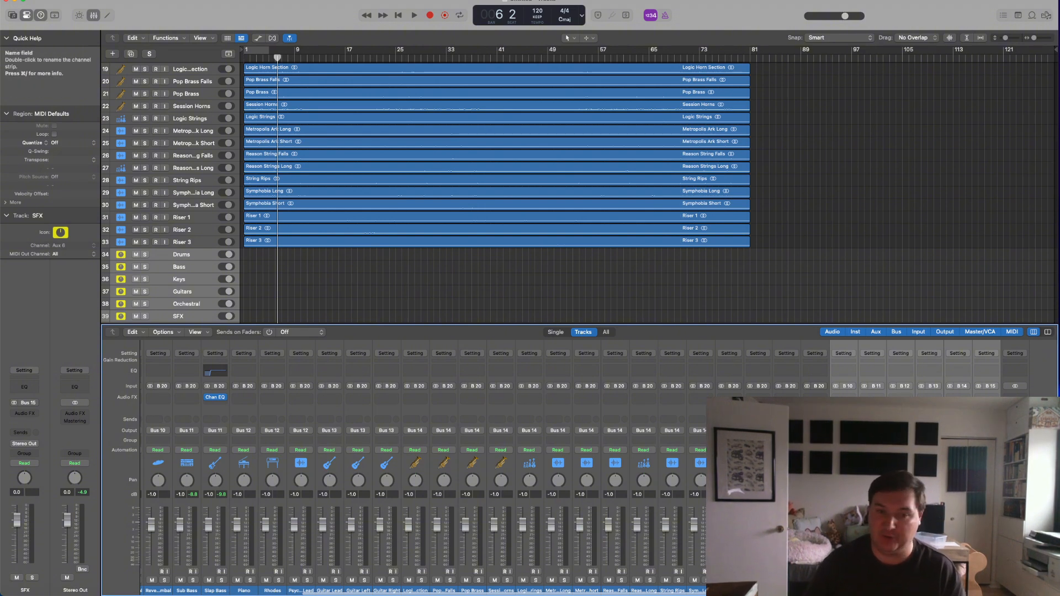
pyautogui.click(930, 393)
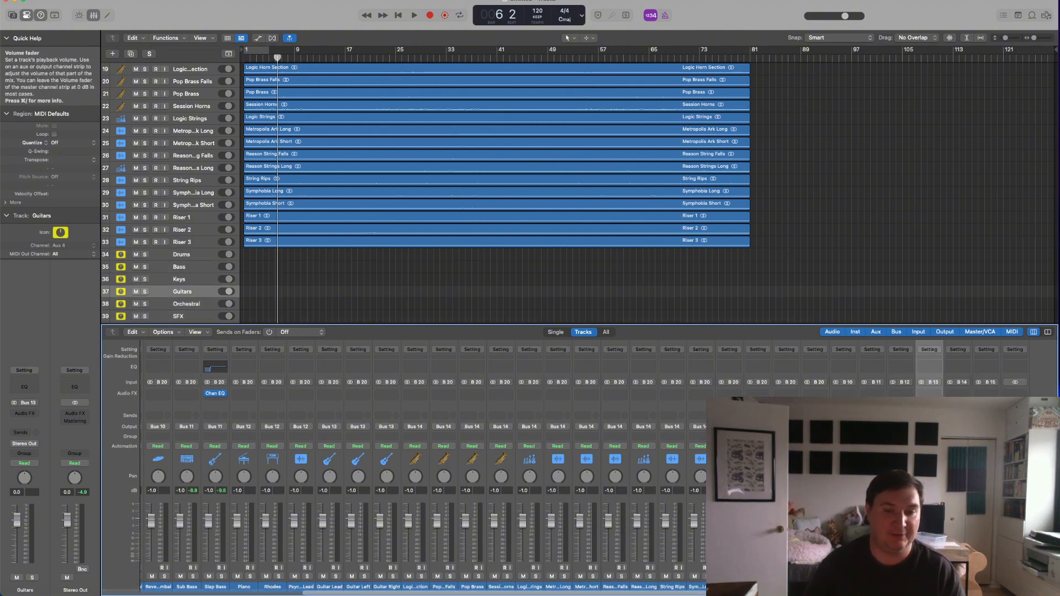
pyautogui.click(872, 469)
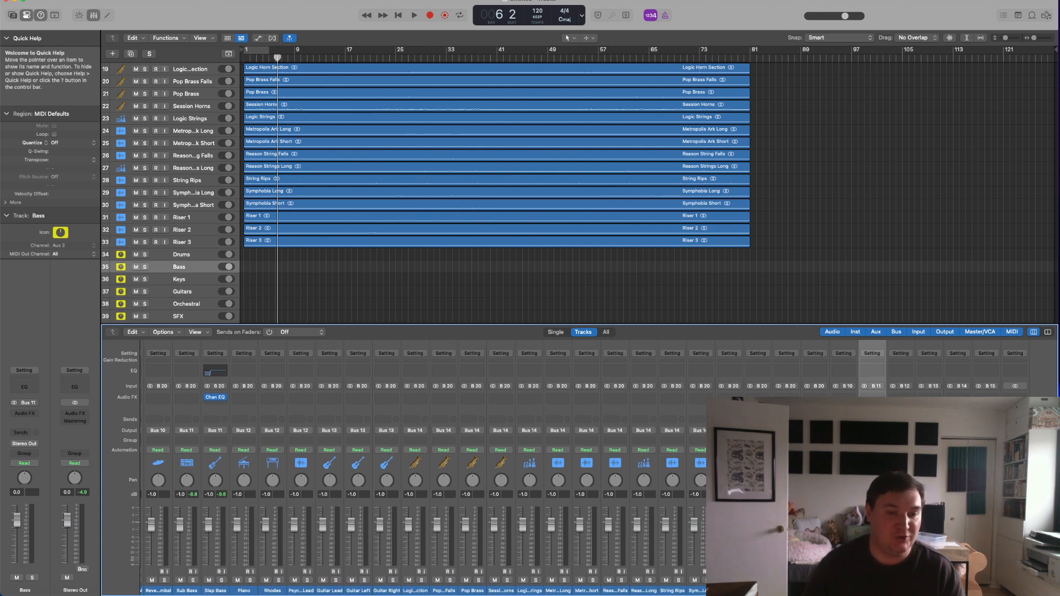
pyautogui.click(841, 524)
pyautogui.click(871, 525)
pyautogui.click(899, 525)
pyautogui.keyDown('shift'); pyautogui.click(985, 525); pyautogui.keyUp('shift')
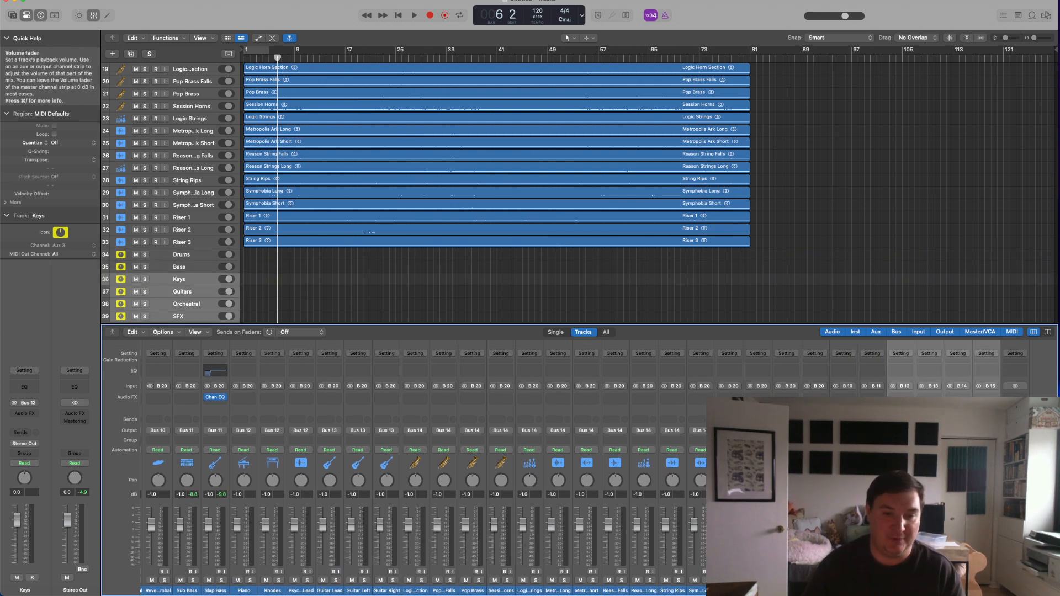
pyautogui.click(980, 580)
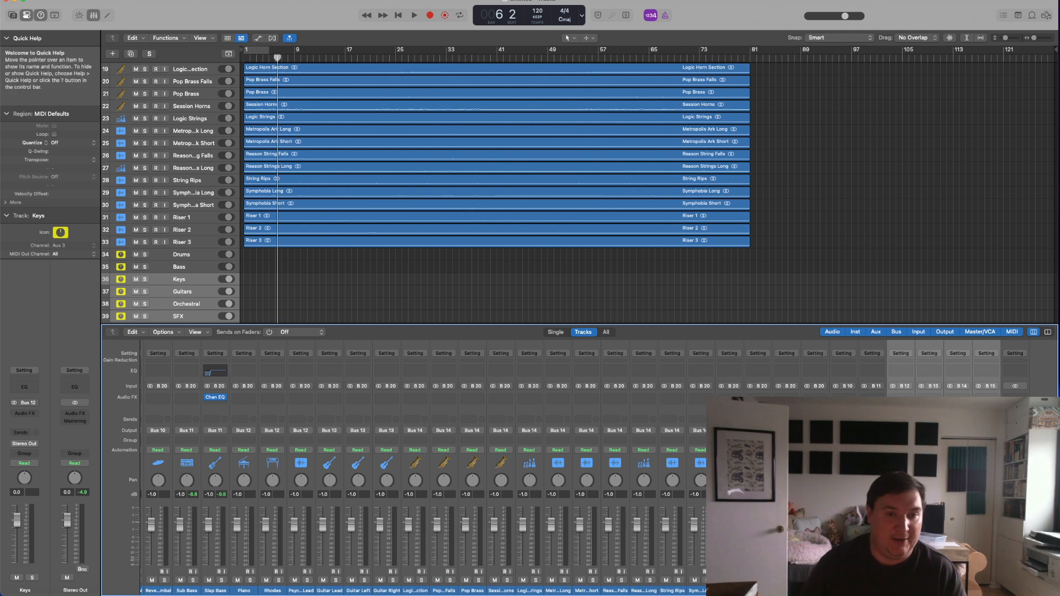
pyautogui.hscroll(-10, 884, 431)
pyautogui.hscroll(10, 883, 431)
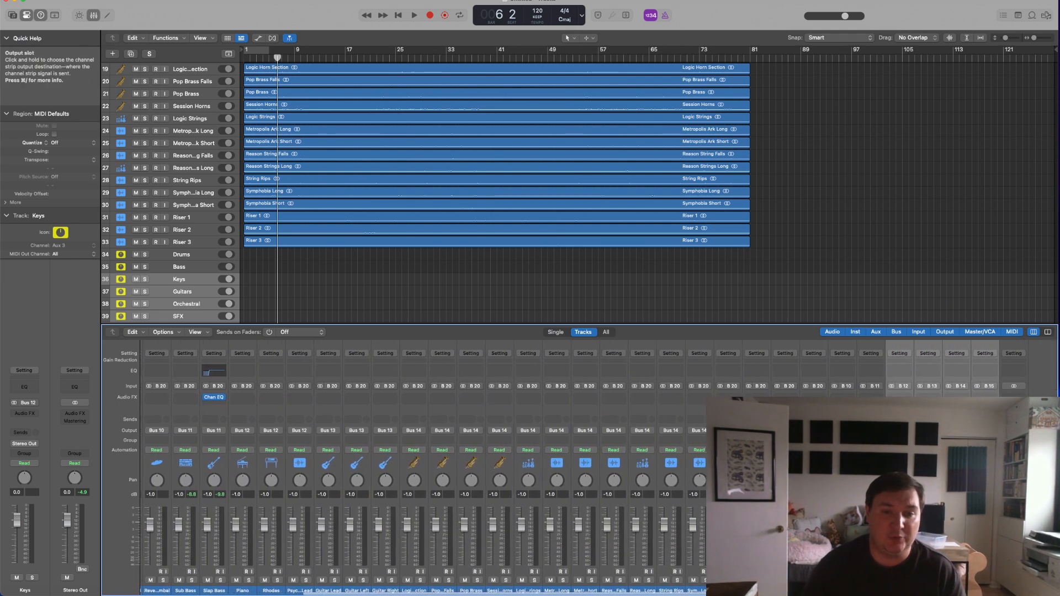
pyautogui.click(844, 552)
pyautogui.click(872, 553)
pyautogui.click(901, 552)
pyautogui.click(843, 552)
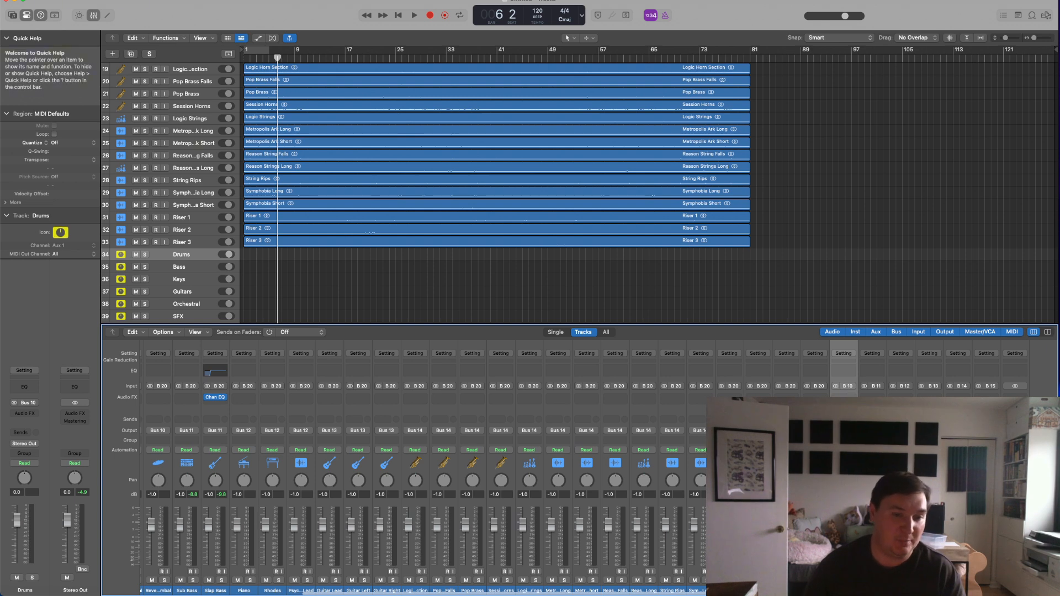
pyautogui.click(878, 378)
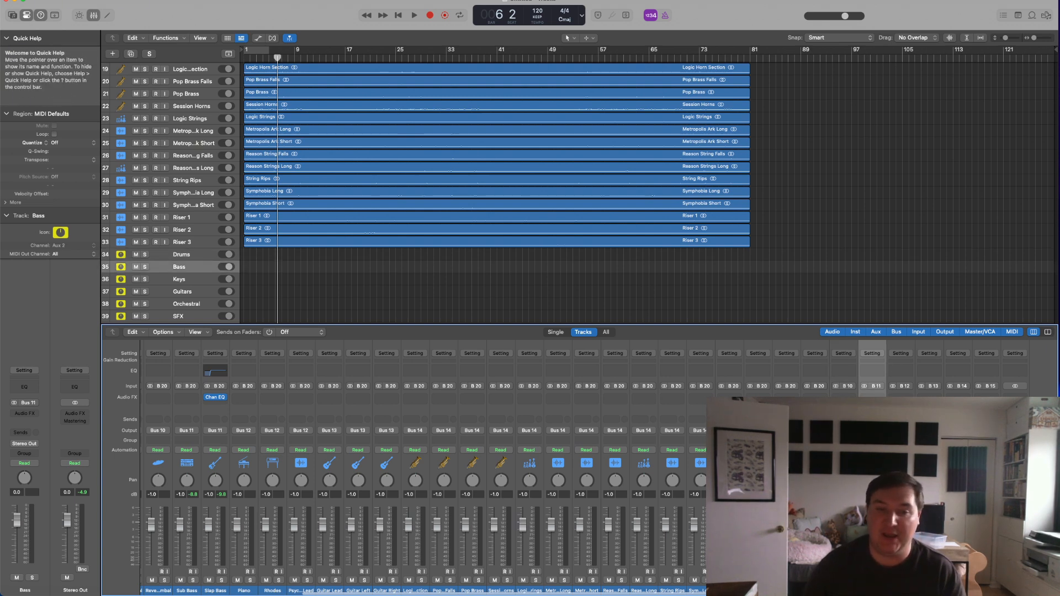
pyautogui.click(930, 380)
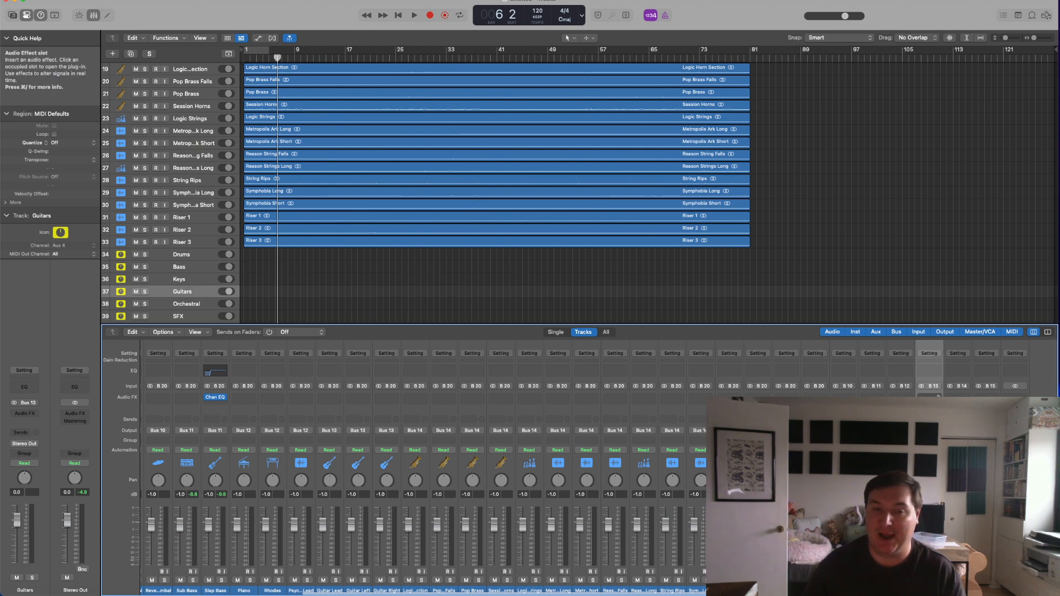
pyautogui.hscroll(-1, 931, 395)
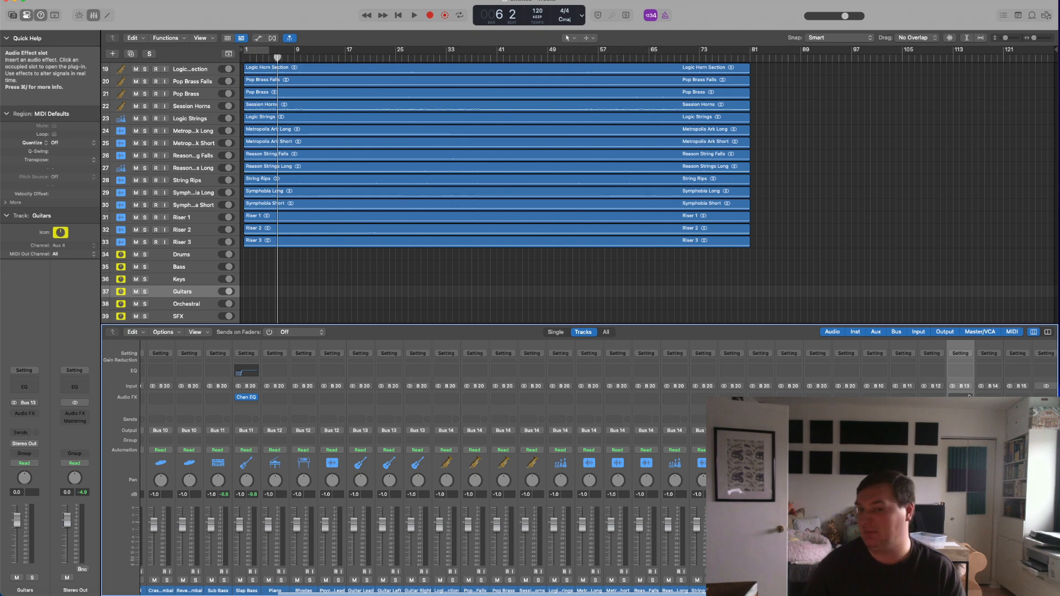
pyautogui.hscroll(-8, 967, 398)
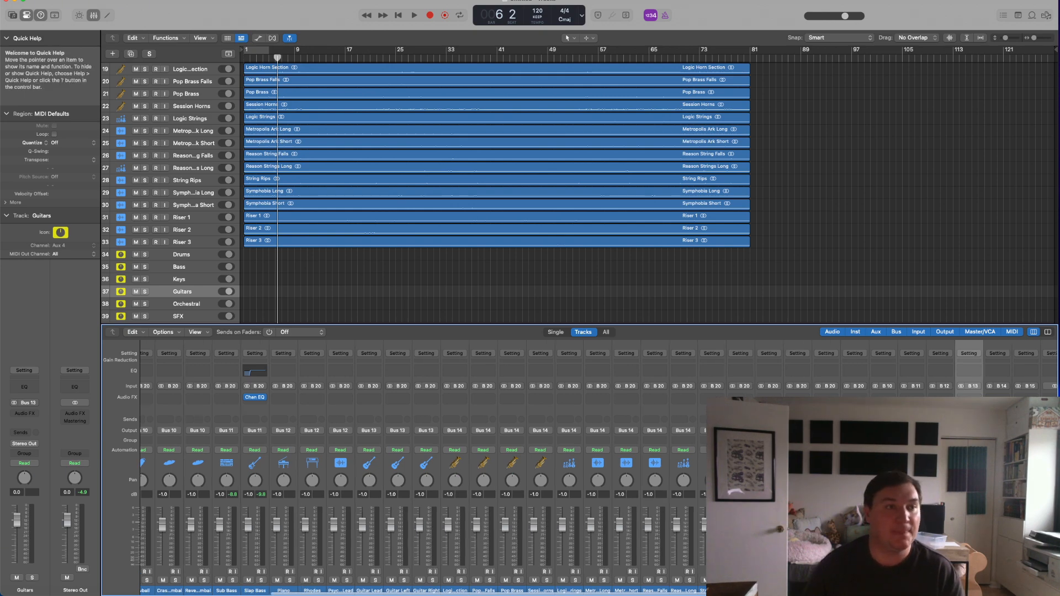
# Enlarge the tracks vertically and horizontally, and play a short passage of the full mix from bar 1.
pyautogui.scroll(10, 459, 300)
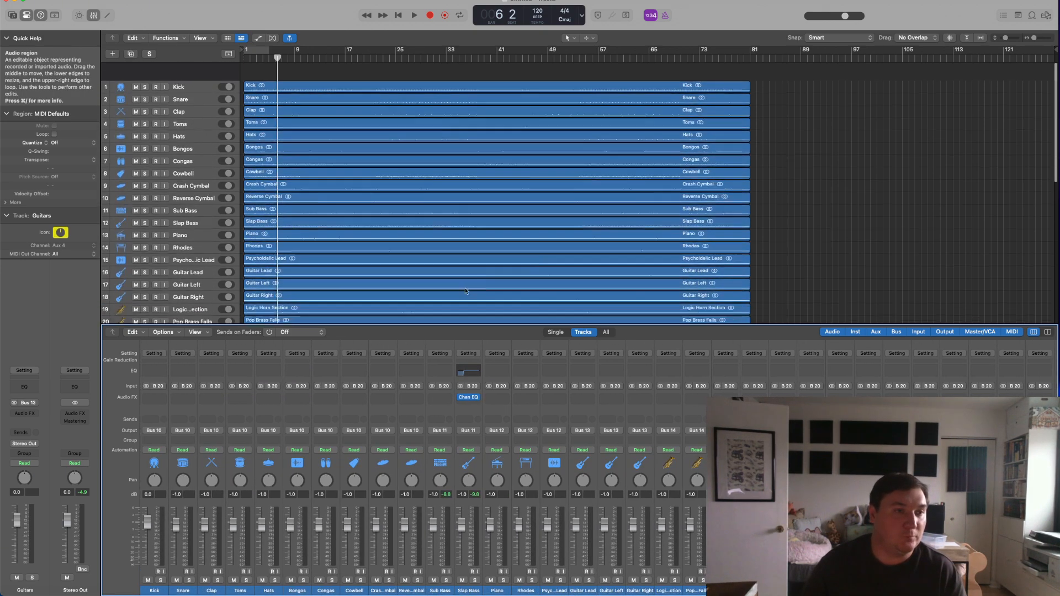
pyautogui.scroll(-10, 465, 264)
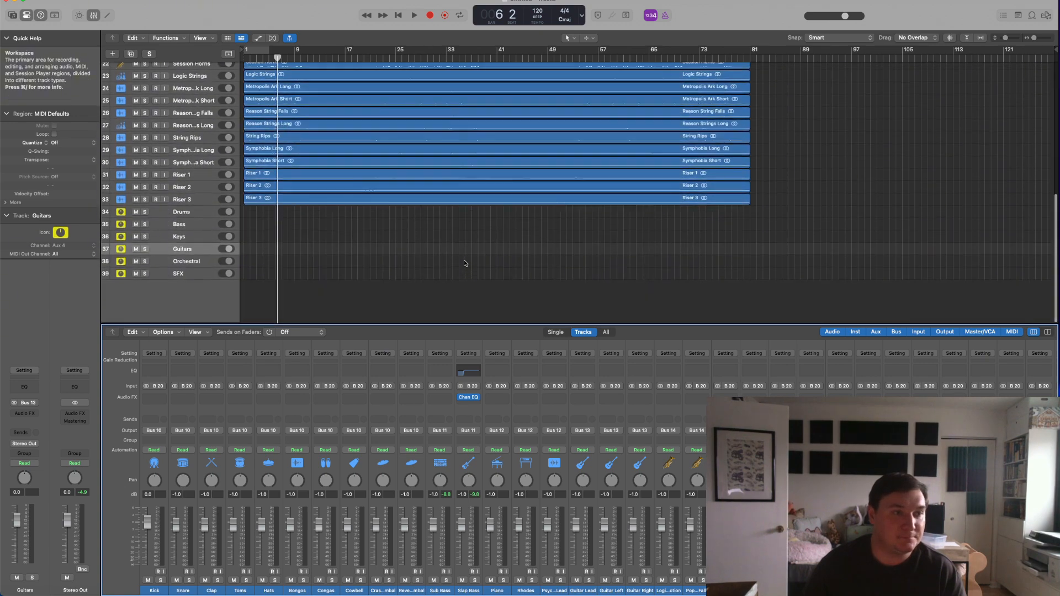
pyautogui.press('super+Down')
pyautogui.press('super+Down')
pyautogui.press('super+Down')
pyautogui.press('super+Down')
pyautogui.press('super+Down')
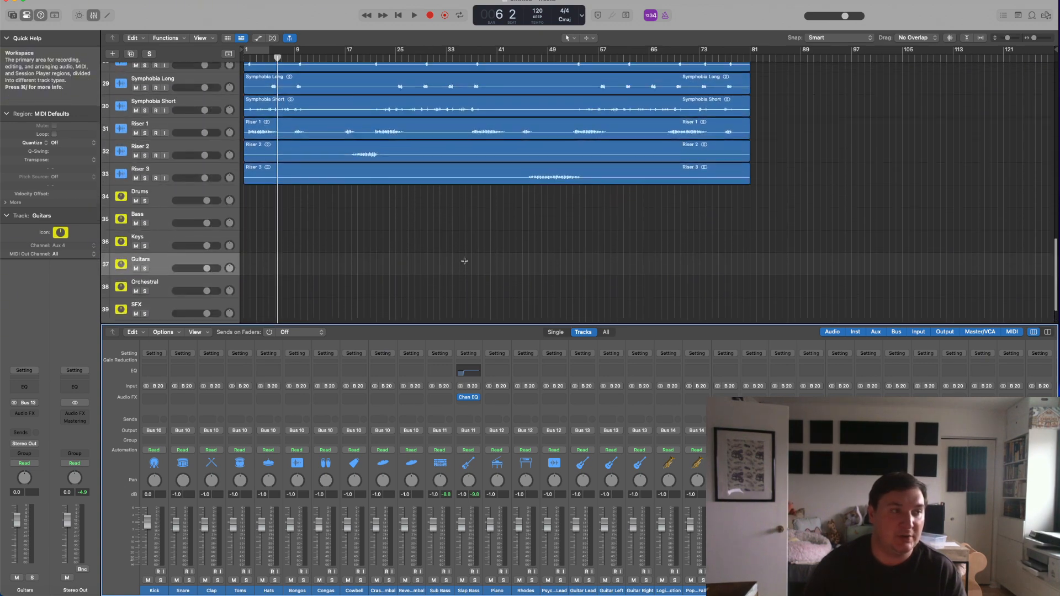
pyautogui.press('super+Right')
pyautogui.press('super+Right')
pyautogui.press('super+Right')
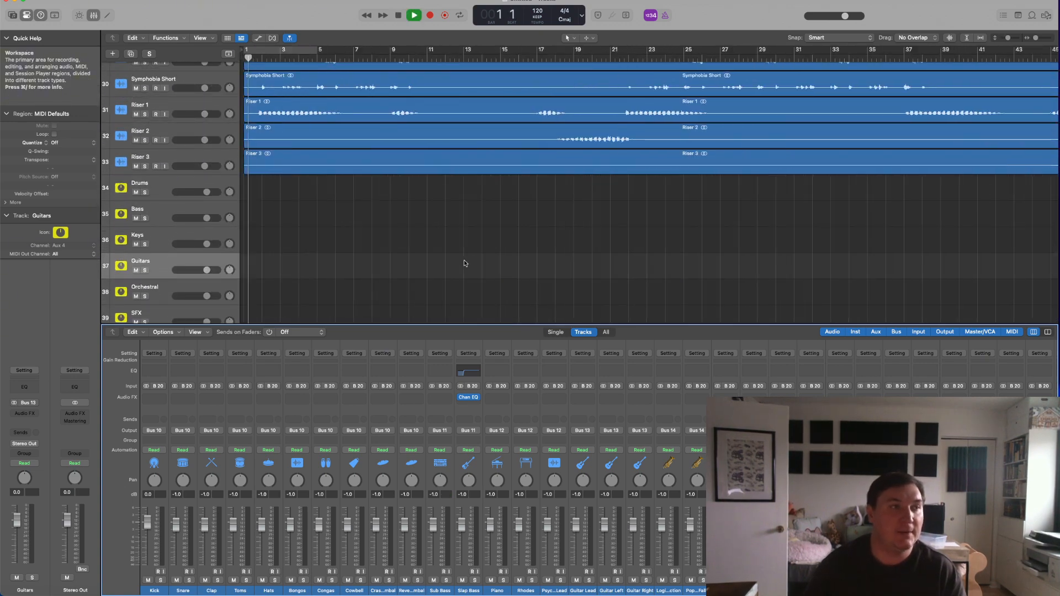
pyautogui.scroll(15, 464, 263)
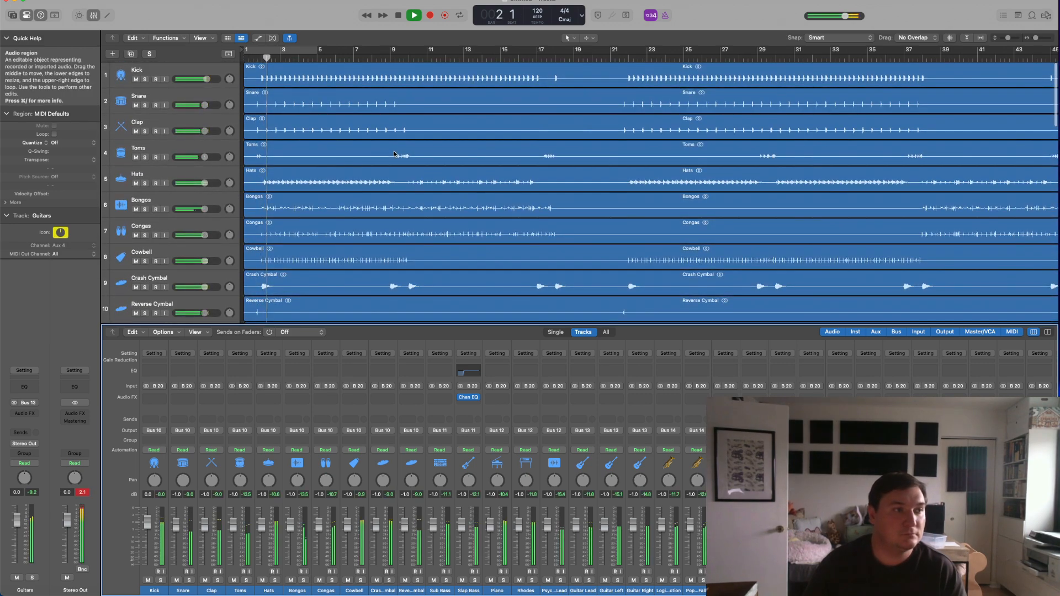
pyautogui.press('space')
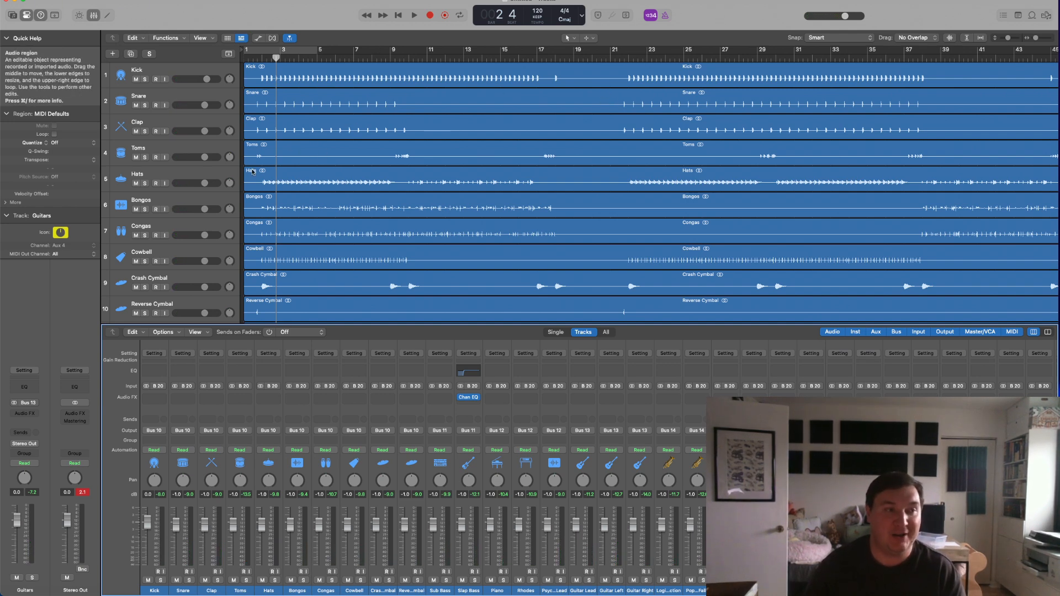
# Solo the Kick and Sub Bass tracks and play a short passage of them together.
pyautogui.click(166, 73)
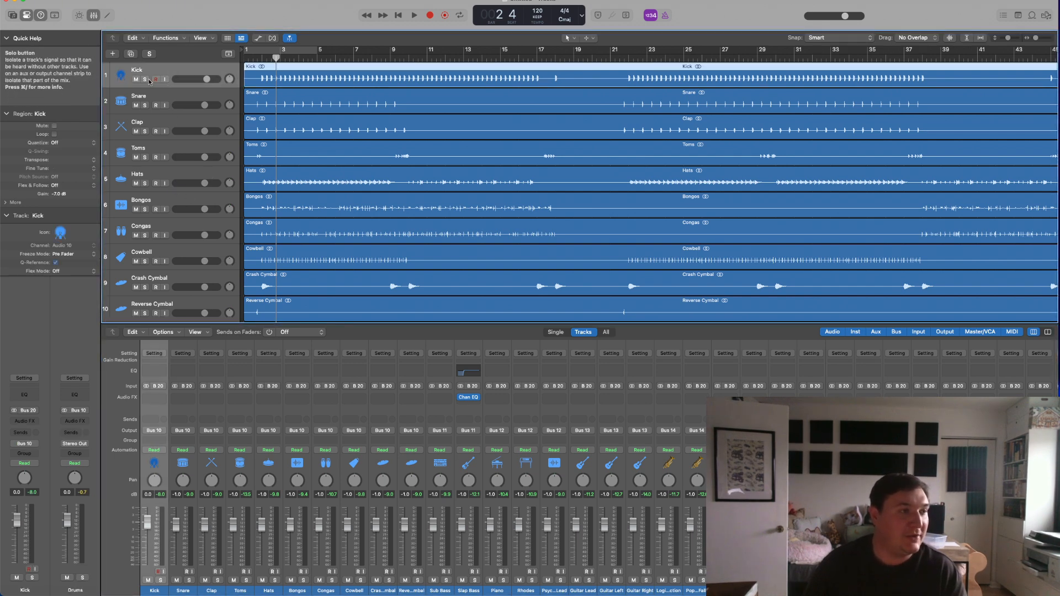
pyautogui.click(146, 81)
pyautogui.scroll(-5, 160, 238)
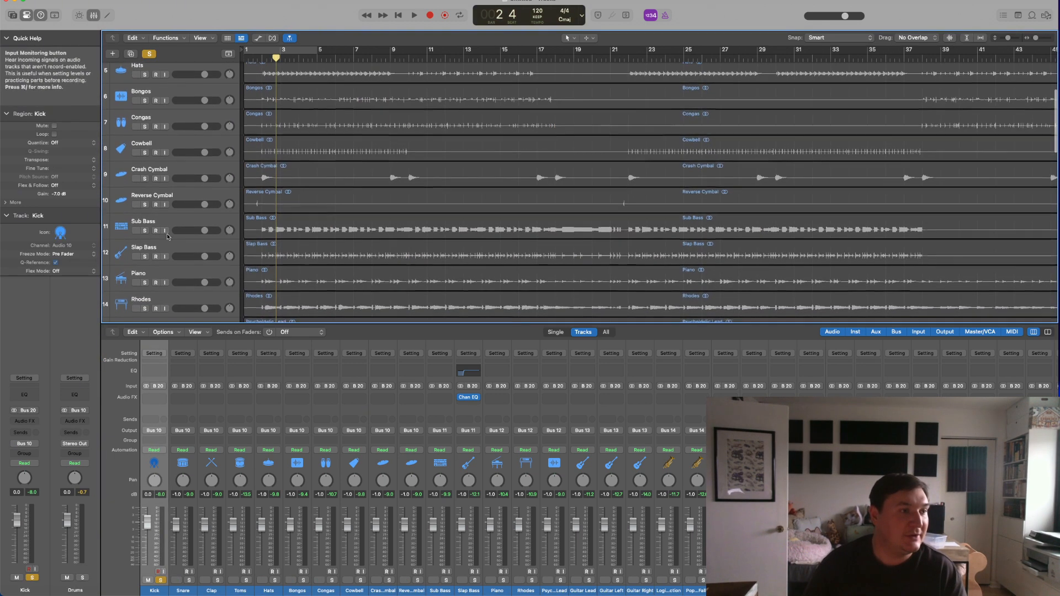
pyautogui.click(144, 231)
pyautogui.scroll(5, 165, 221)
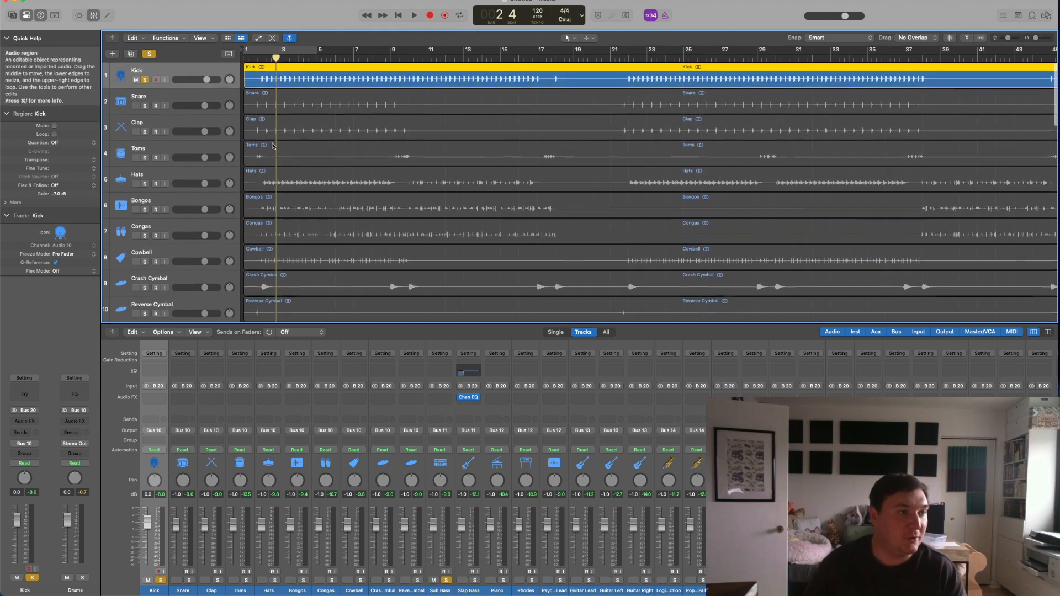
pyautogui.press('space')
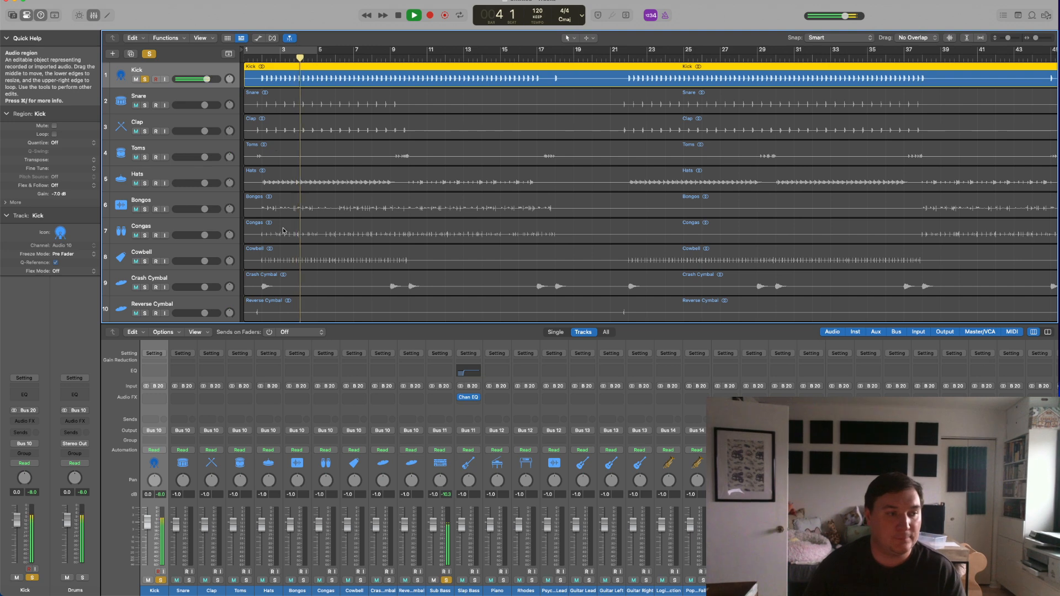
pyautogui.press('space')
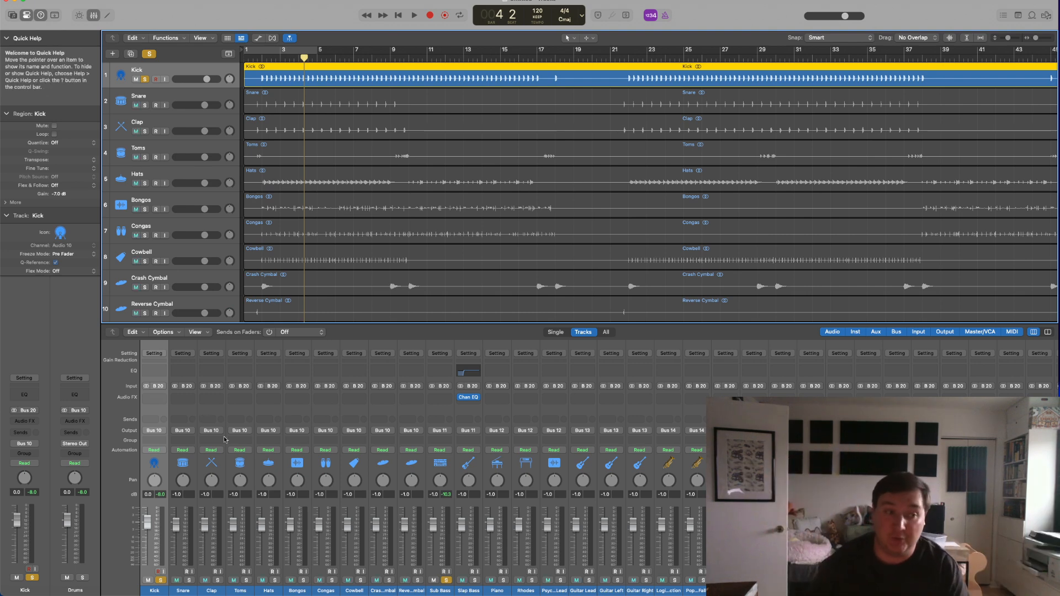
# Insert a stereo Noise Gate on the Sub Bass channel.
pyautogui.click(440, 397)
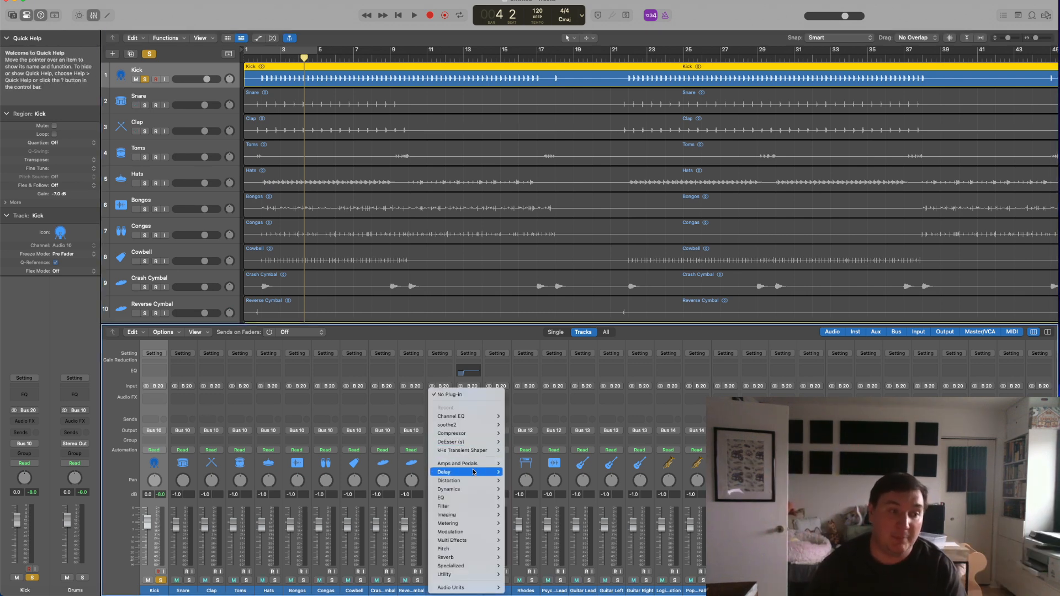
pyautogui.moveTo(448, 490)
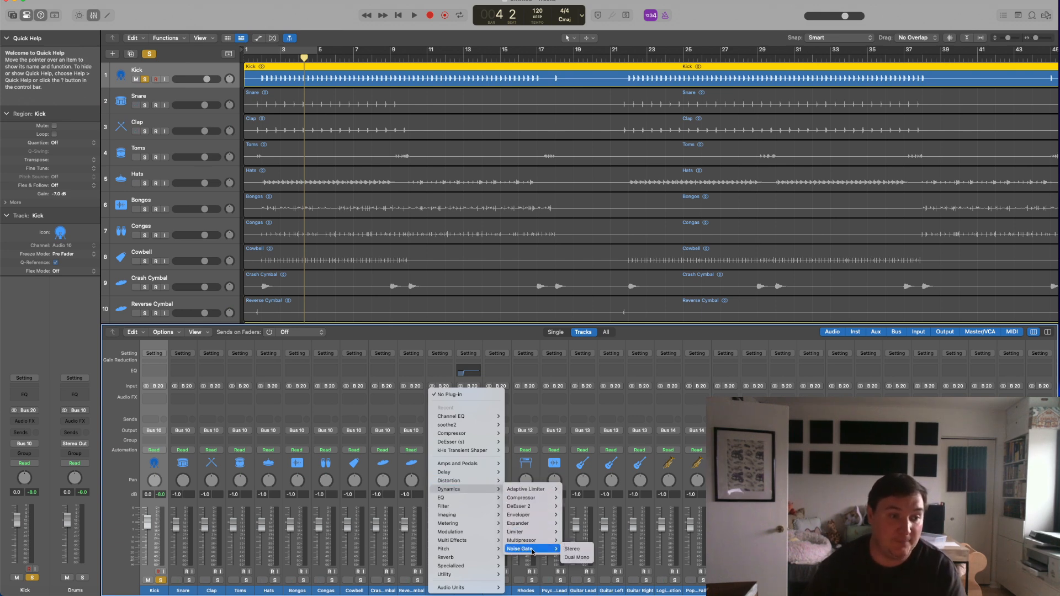
pyautogui.click(574, 549)
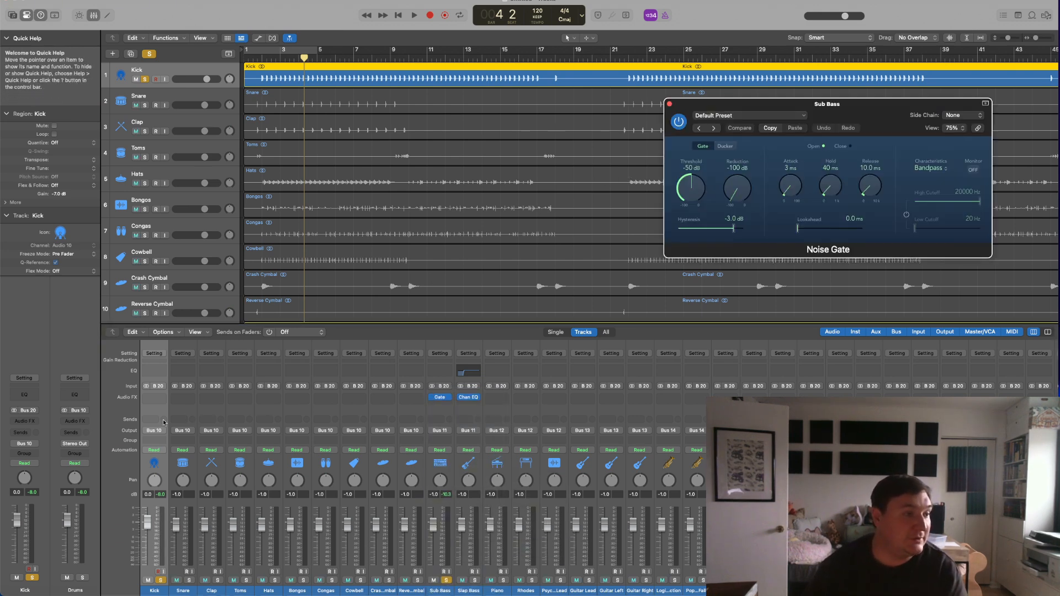
# Add a Bus 1 send to the Kick channel and set Bus 1 as the side chain of the Sub Bass Noise Gate.
pyautogui.click(154, 419)
pyautogui.moveTo(172, 432)
pyautogui.click(307, 266)
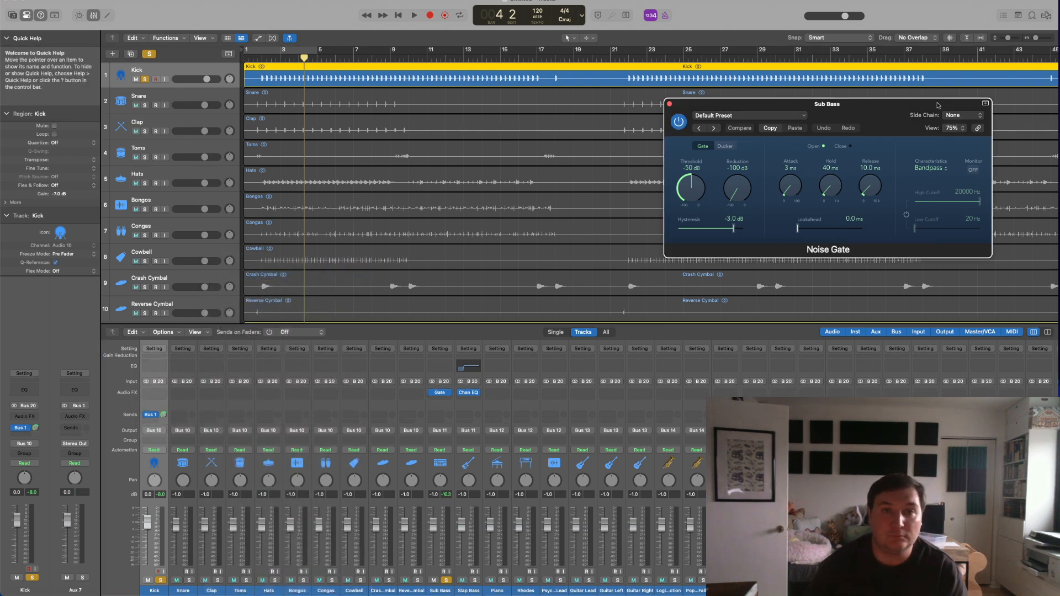
pyautogui.click(952, 115)
pyautogui.moveTo(958, 149)
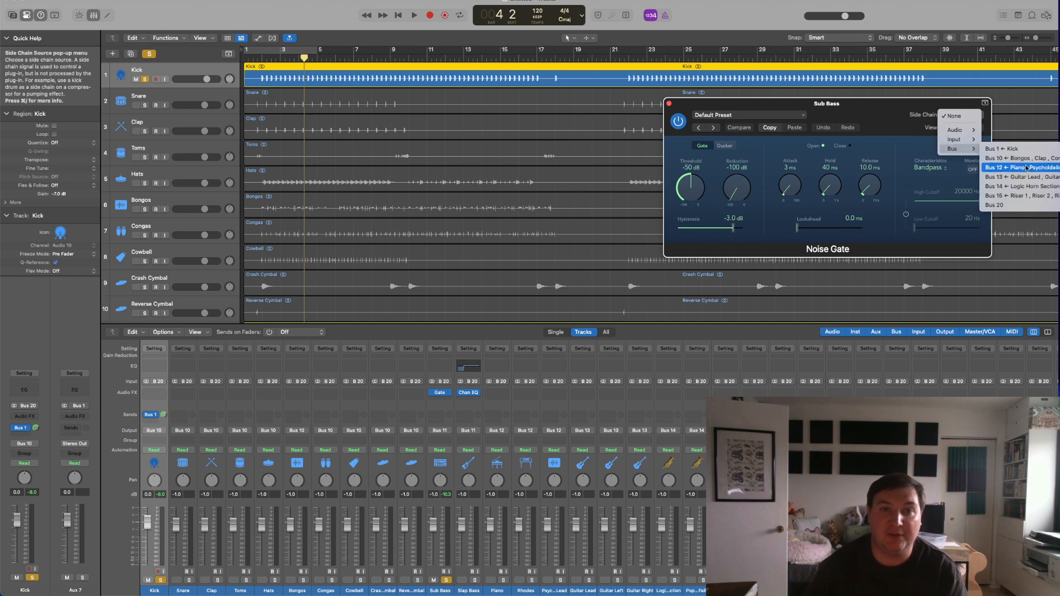
pyautogui.click(1022, 149)
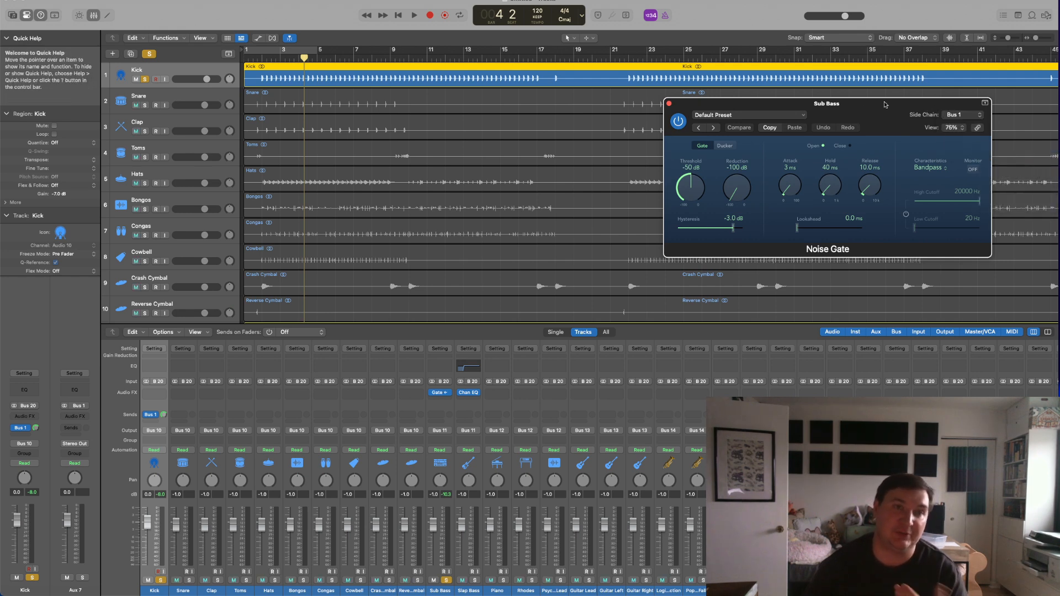
# Switch the Noise Gate to Ducker with threshold -9 dB, ducking -35 dB, attack 1 ms, release 30.1 ms and lookahead 13.6 ms.
pyautogui.click(725, 145)
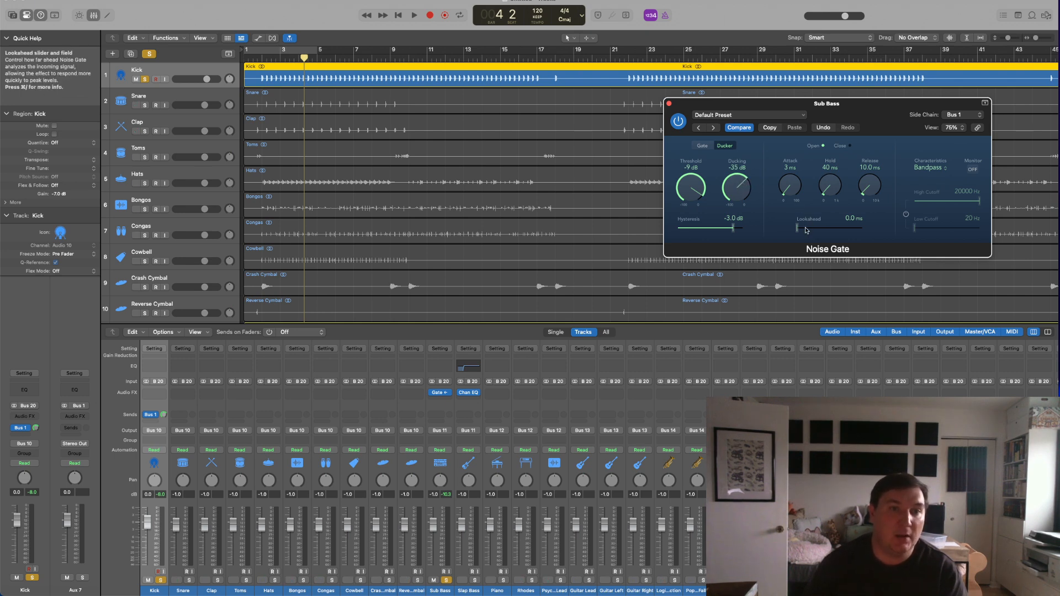
pyautogui.moveTo(807, 229); pyautogui.dragTo(827, 231)
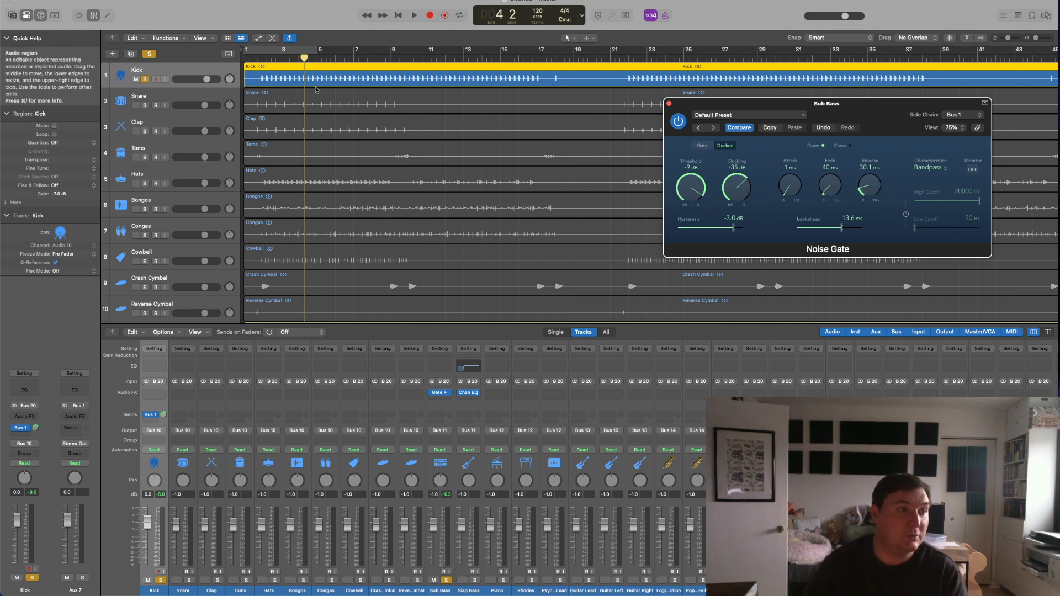
# Play the soloed Kick and Sub Bass from bar 1, add the Slap Bass to the solo, and clear the solos.
pyautogui.click(256, 60)
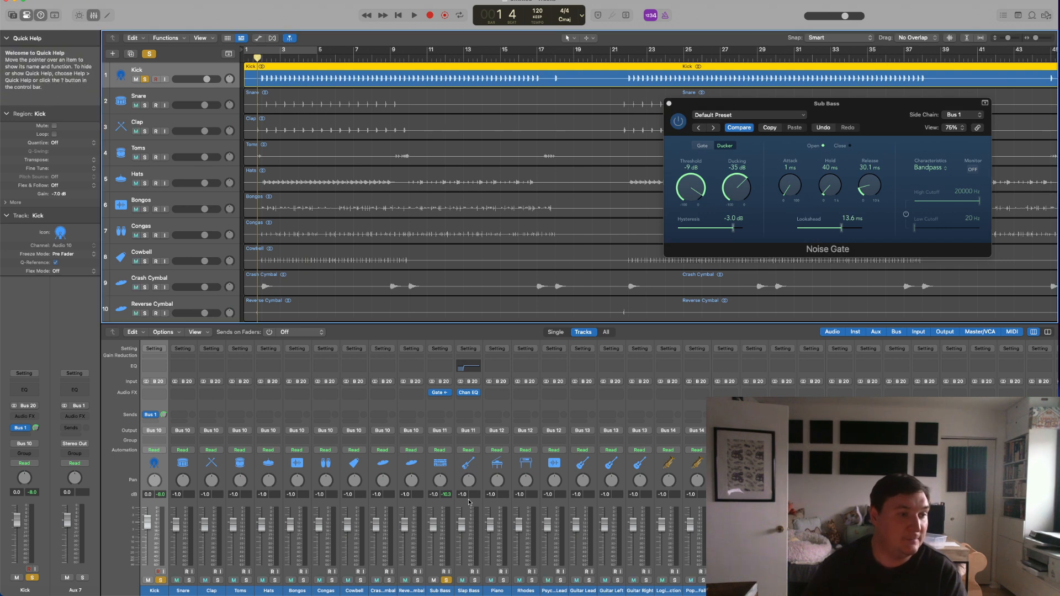
pyautogui.press('space')
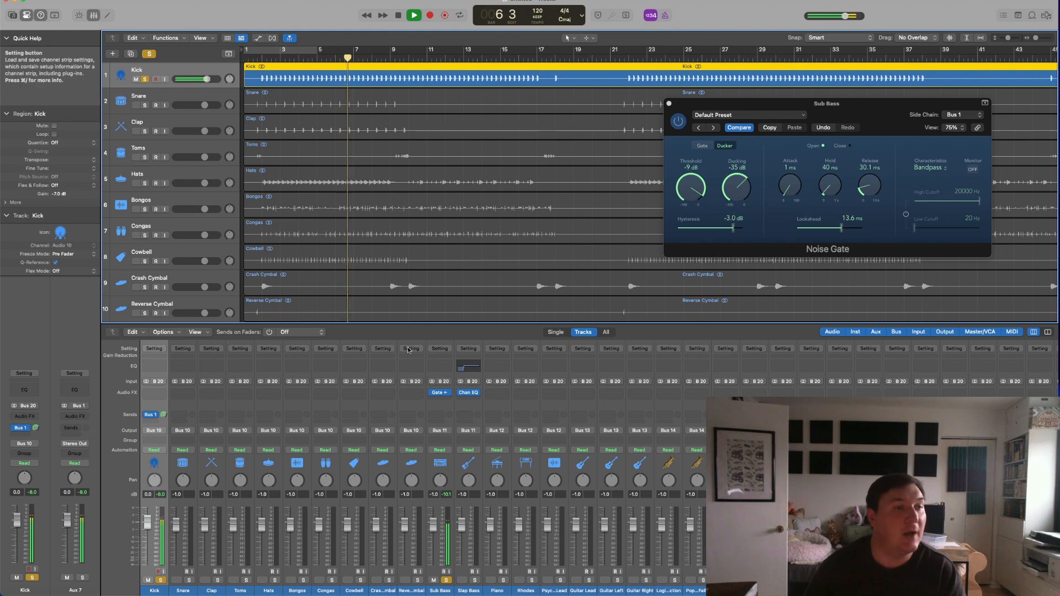
pyautogui.click(474, 580)
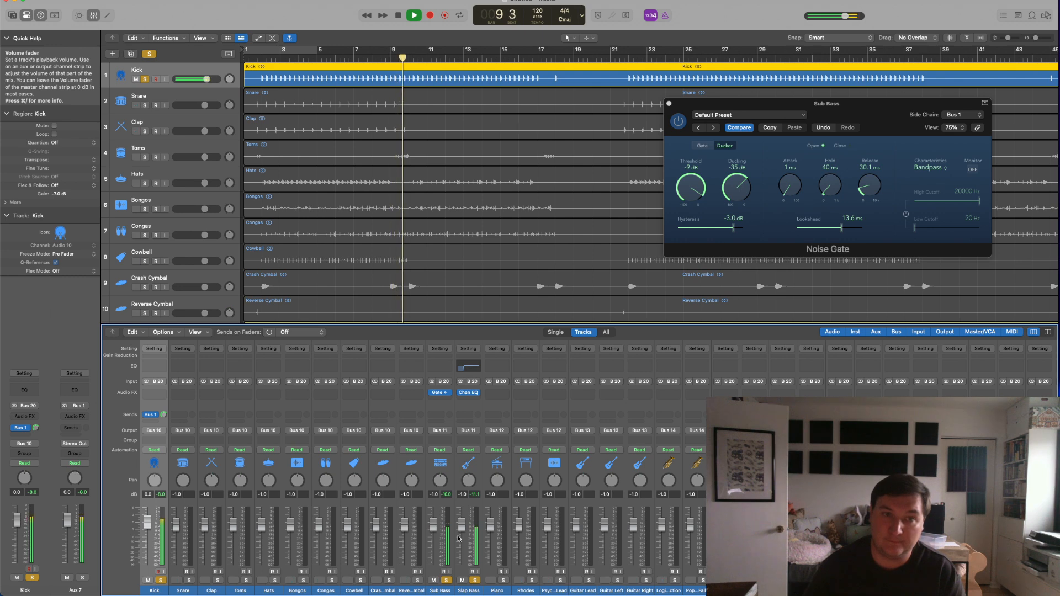
pyautogui.press('space')
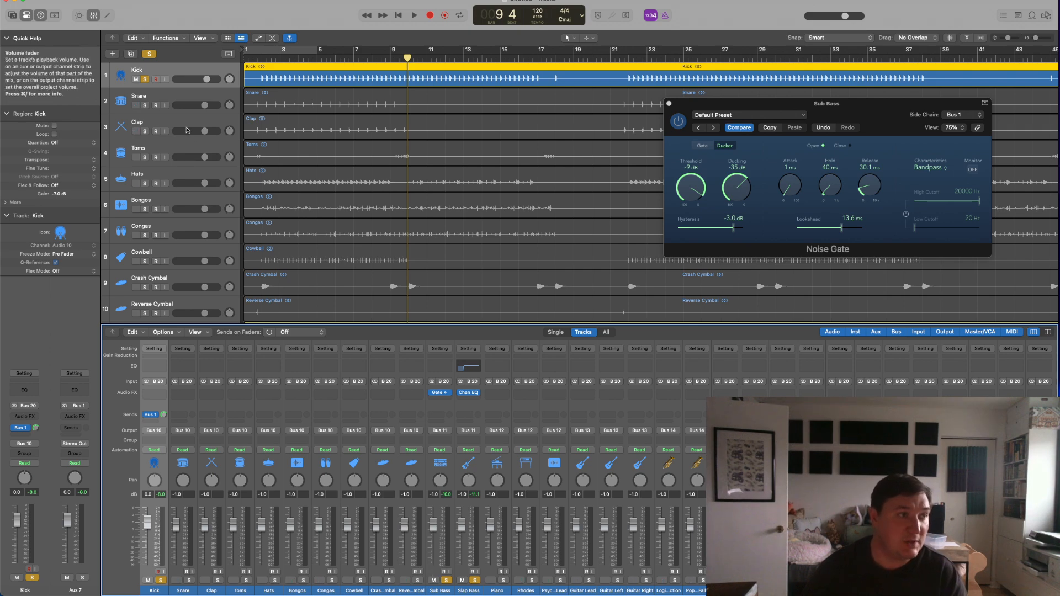
pyautogui.click(146, 79)
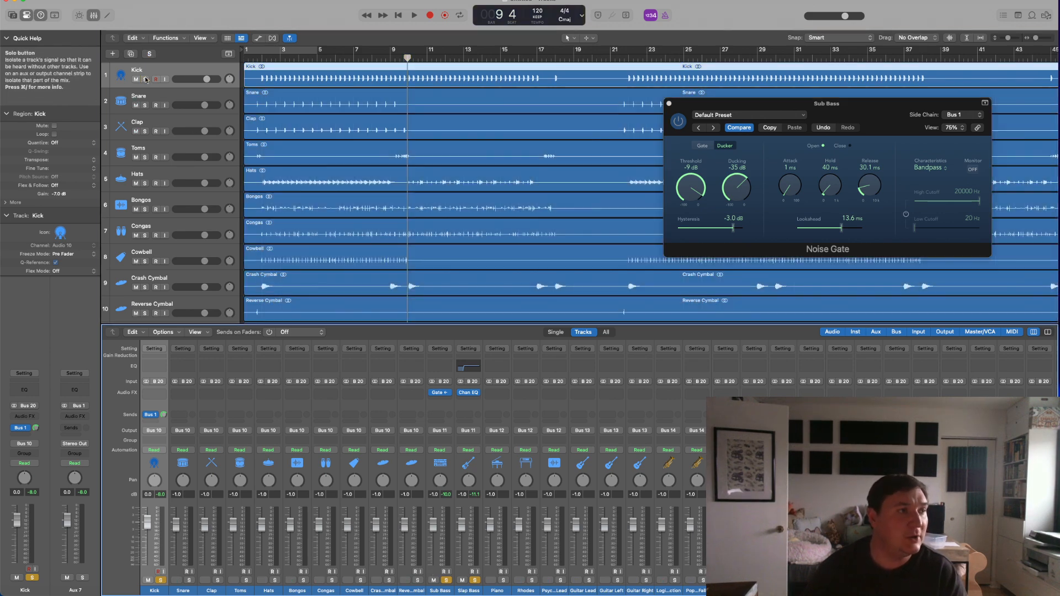
# Solo the Metropolis Ark Short and Metropolis Ark Long tracks and move Metropolis Ark Short above Metropolis Ark Long.
pyautogui.scroll(-10, 417, 181)
pyautogui.scroll(-4, 338, 116)
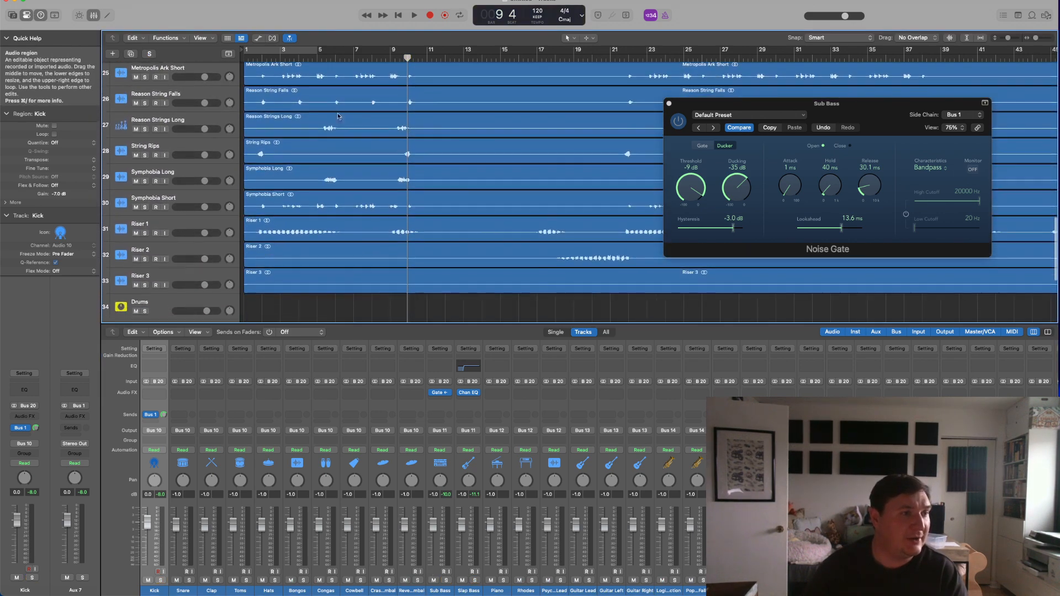
pyautogui.click(320, 59)
pyautogui.scroll(5, 227, 184)
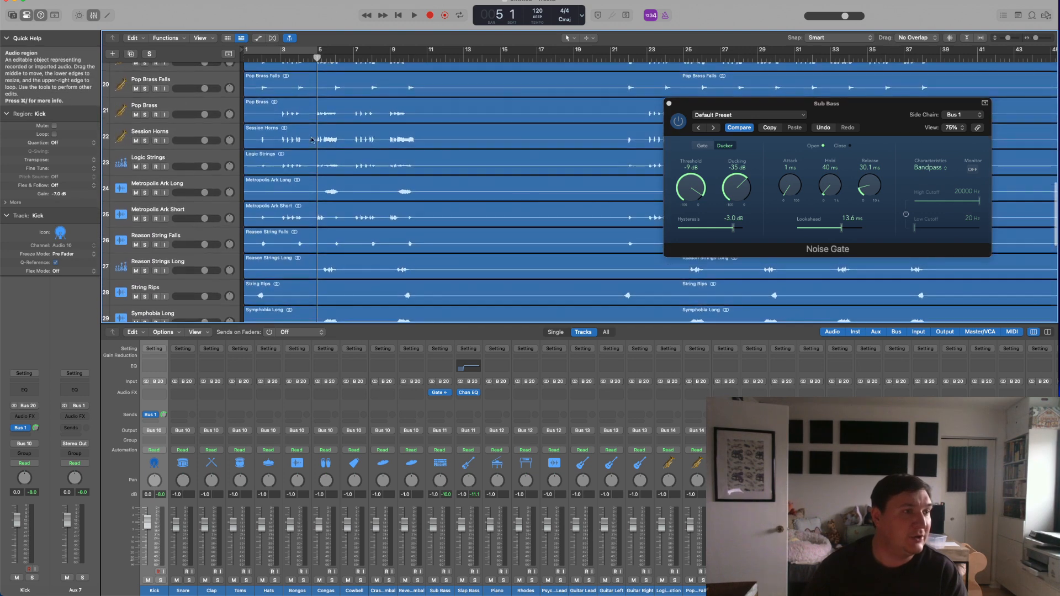
pyautogui.scroll(-3, 227, 184)
pyautogui.scroll(1, 227, 184)
pyautogui.click(162, 151)
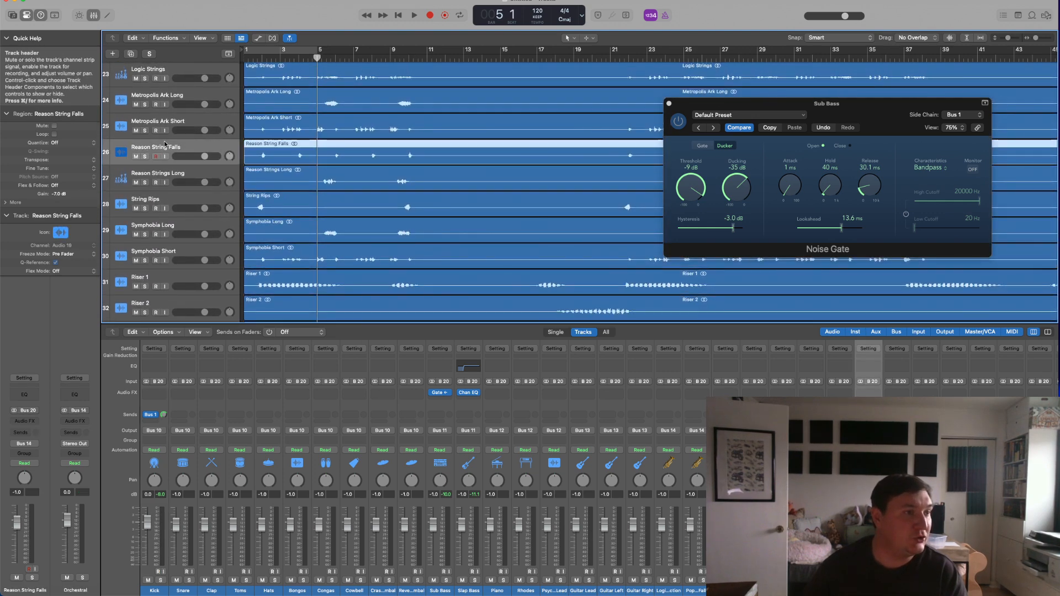
pyautogui.click(173, 128)
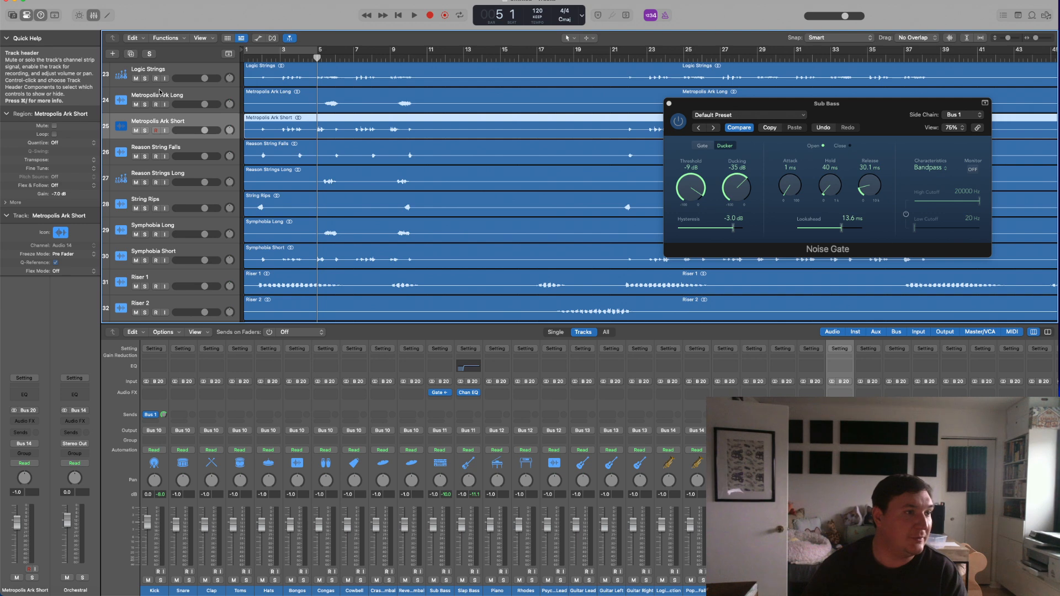
pyautogui.keyDown('shift'); pyautogui.click(160, 92); pyautogui.keyUp('shift')
pyautogui.moveTo(165, 125); pyautogui.dragTo(169, 97)
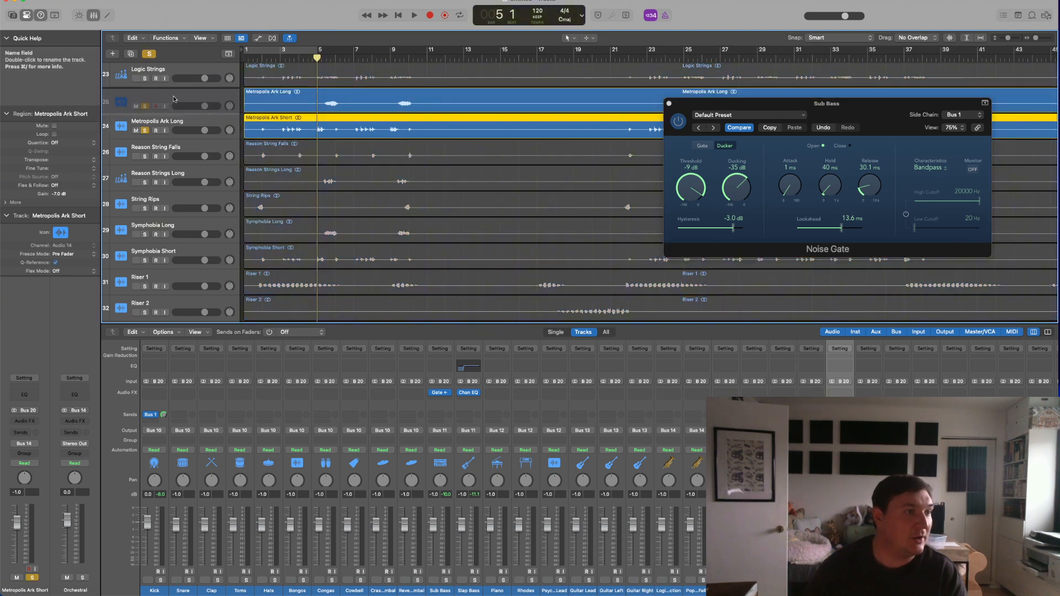
# Play the two soloed Metropolis Ark tracks from about bar 3 into bar 6.
pyautogui.click(264, 50)
pyautogui.click(262, 58)
pyautogui.click(261, 51)
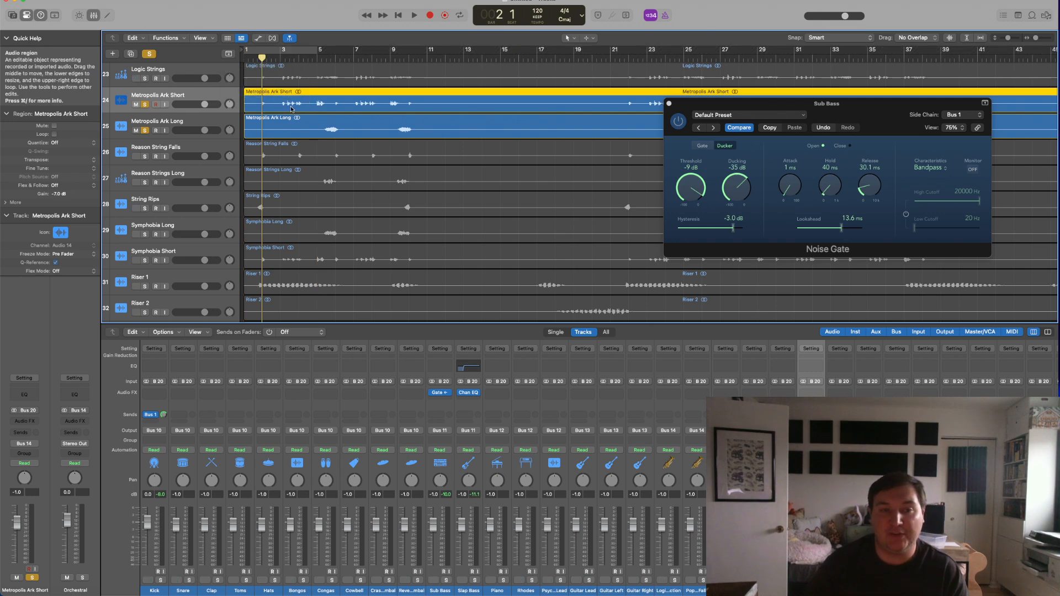
pyautogui.scroll(3, 311, 113)
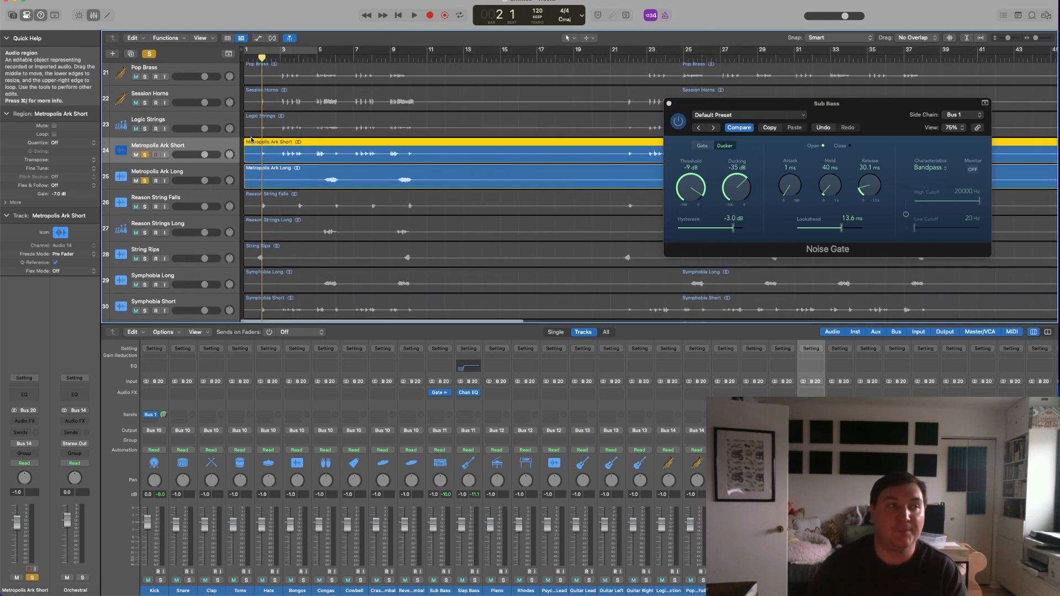
pyautogui.press('super+Right')
pyautogui.press('super+Right')
pyautogui.press('super+Right')
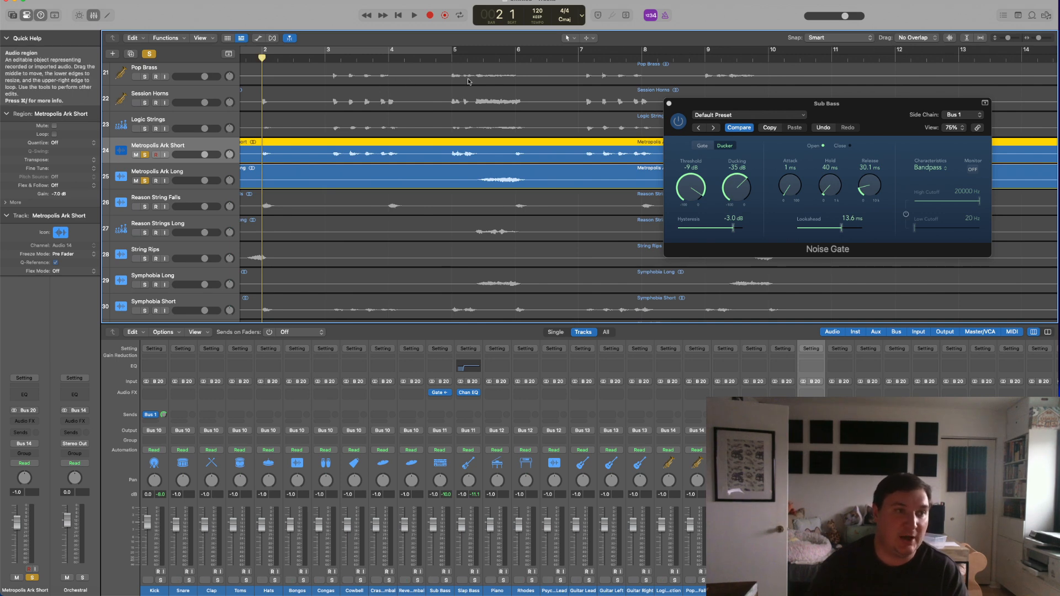
pyautogui.moveTo(469, 55); pyautogui.dragTo(338, 56)
pyautogui.press('space')
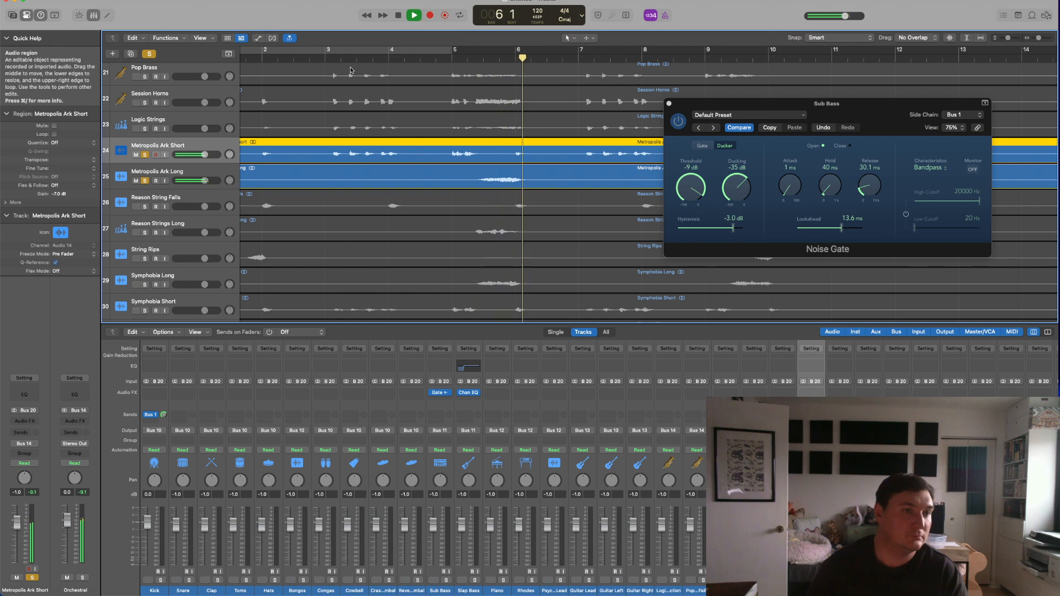
pyautogui.press('space')
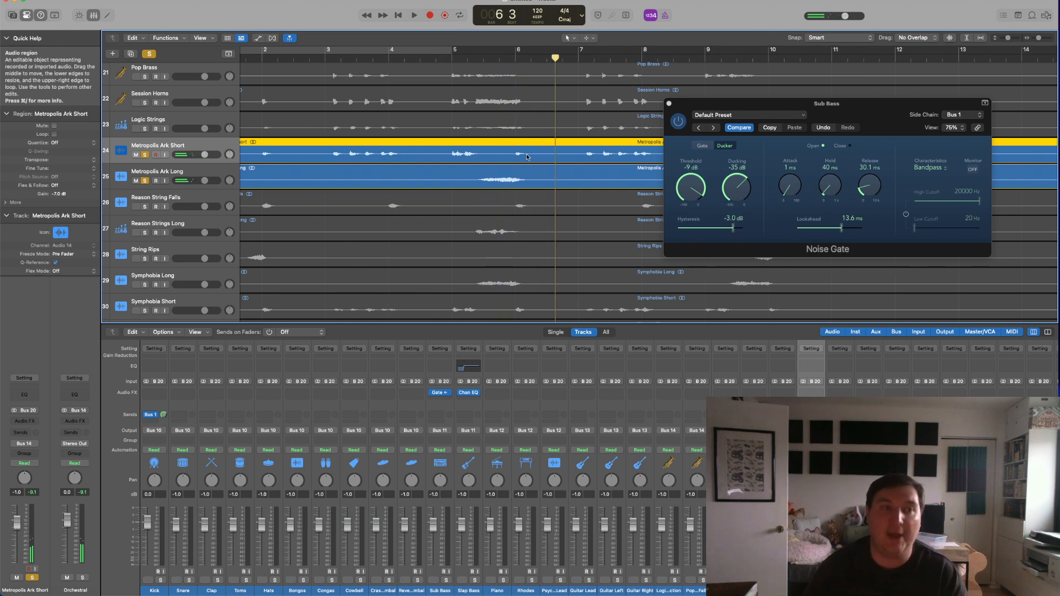
# Close the Sub Bass Noise Gate window and turn off the solo on the Metropolis Ark tracks.
pyautogui.press('super+Left')
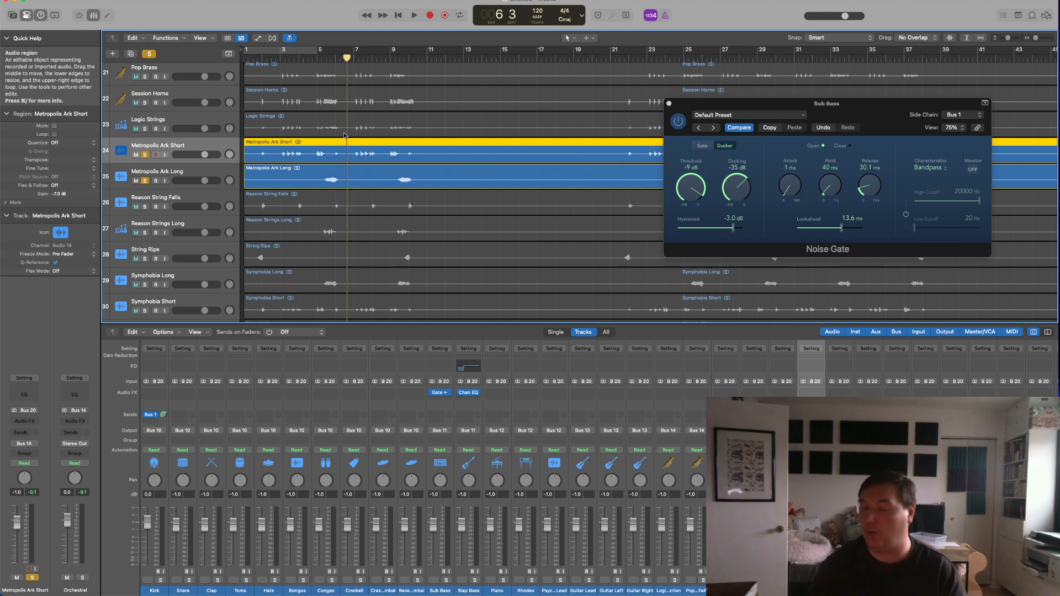
pyautogui.click(669, 104)
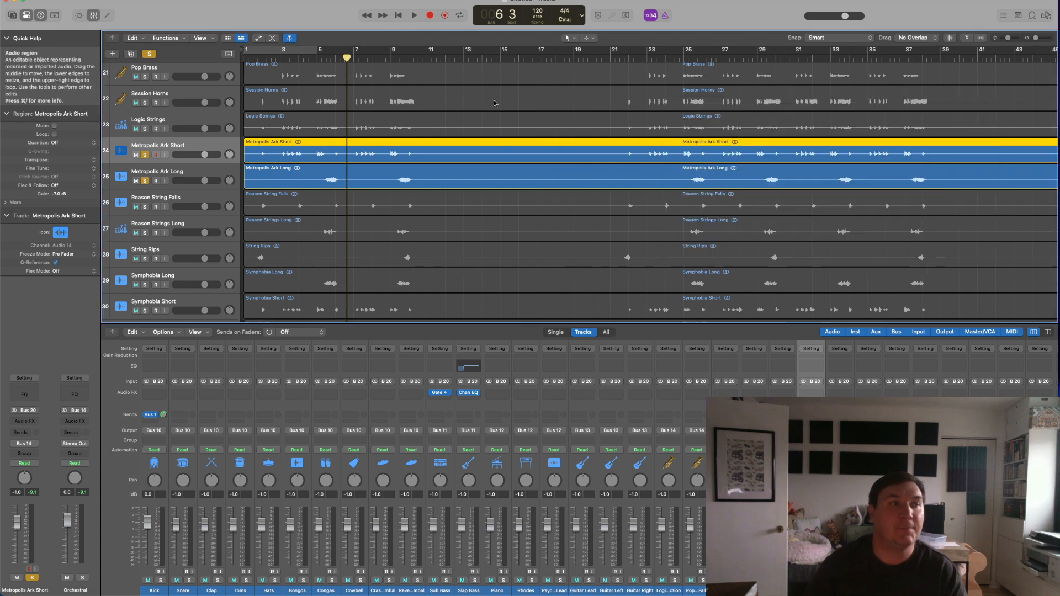
pyautogui.click(145, 156)
# Play the full mix from bar 38 to bar 48 and check which tracks play in that section.
pyautogui.press('super+Left')
pyautogui.press('super+Left')
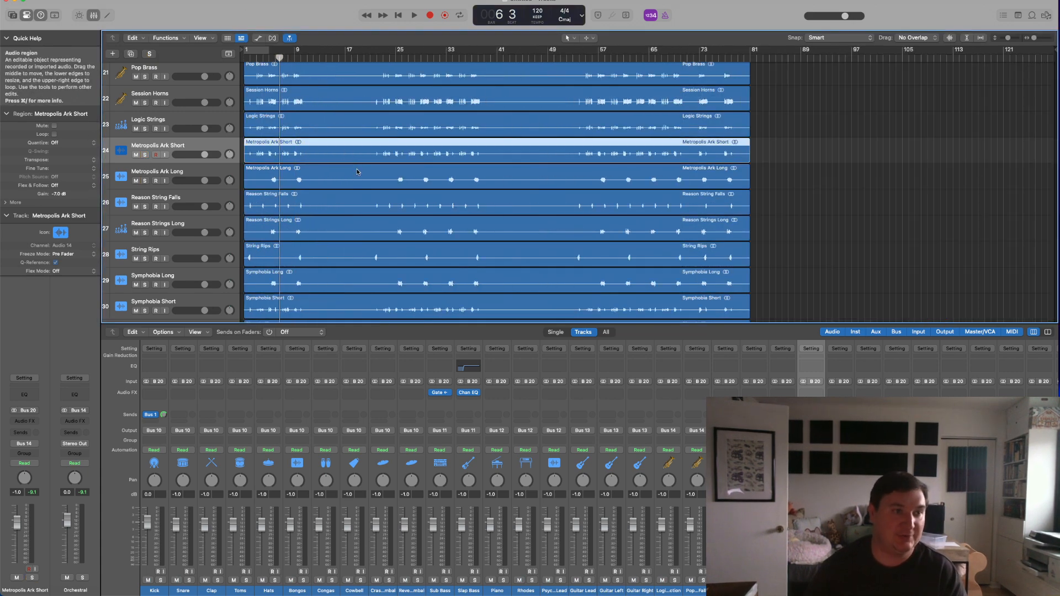
pyautogui.scroll(15, 357, 171)
pyautogui.click(478, 58)
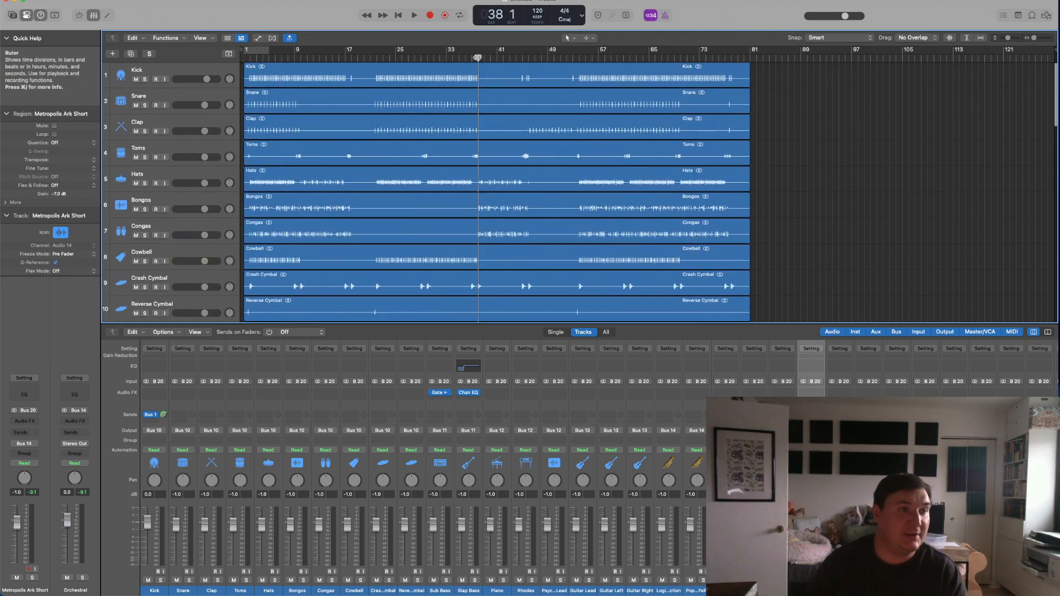
pyautogui.scroll(-5, 491, 74)
pyautogui.press('super+Right')
pyautogui.press('super+Right')
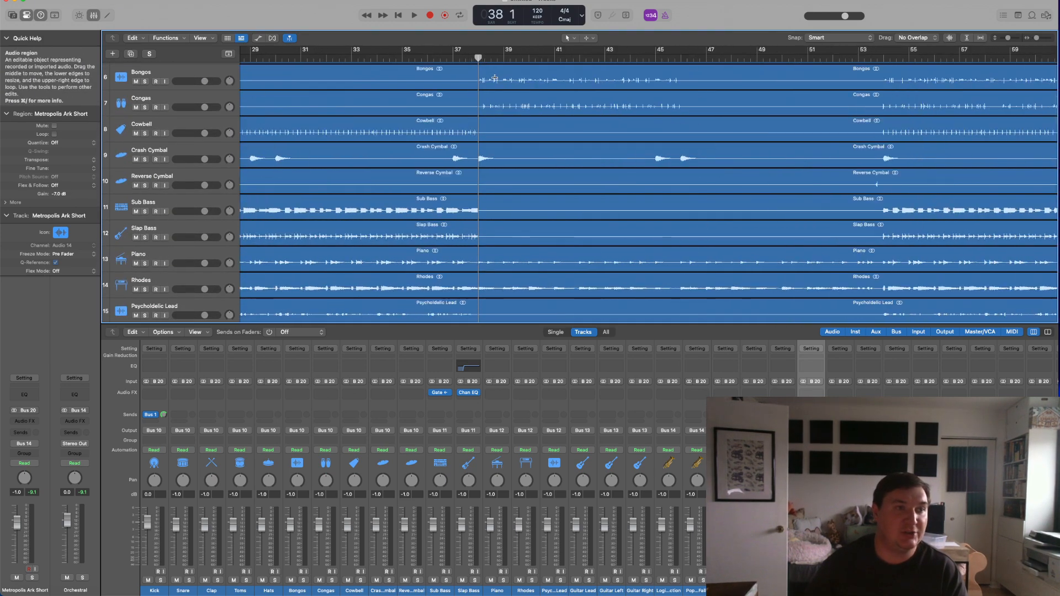
pyautogui.scroll(5, 563, 114)
pyautogui.scroll(-5, 599, 117)
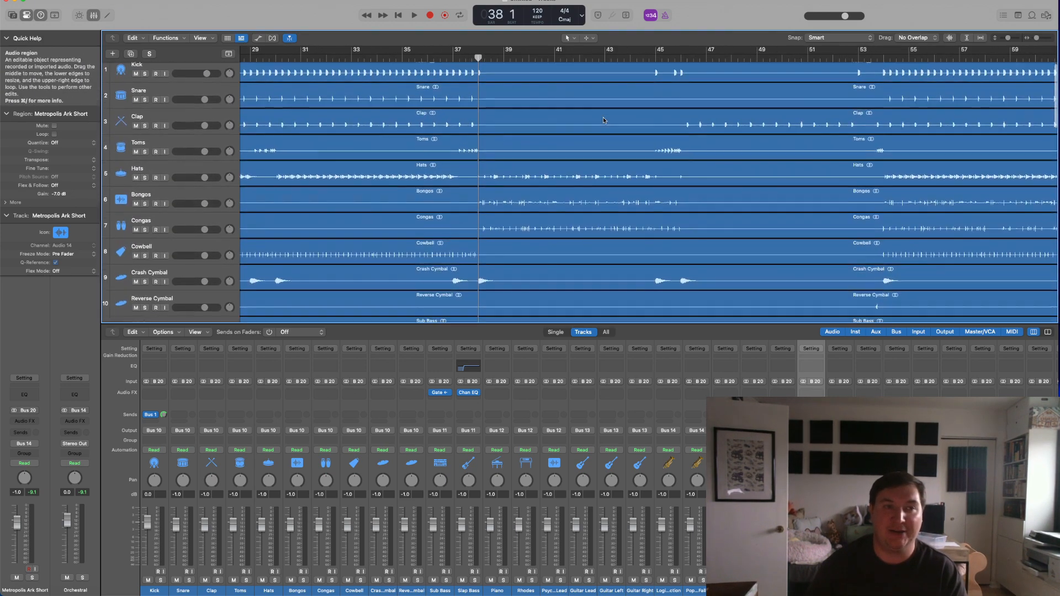
pyautogui.press('space')
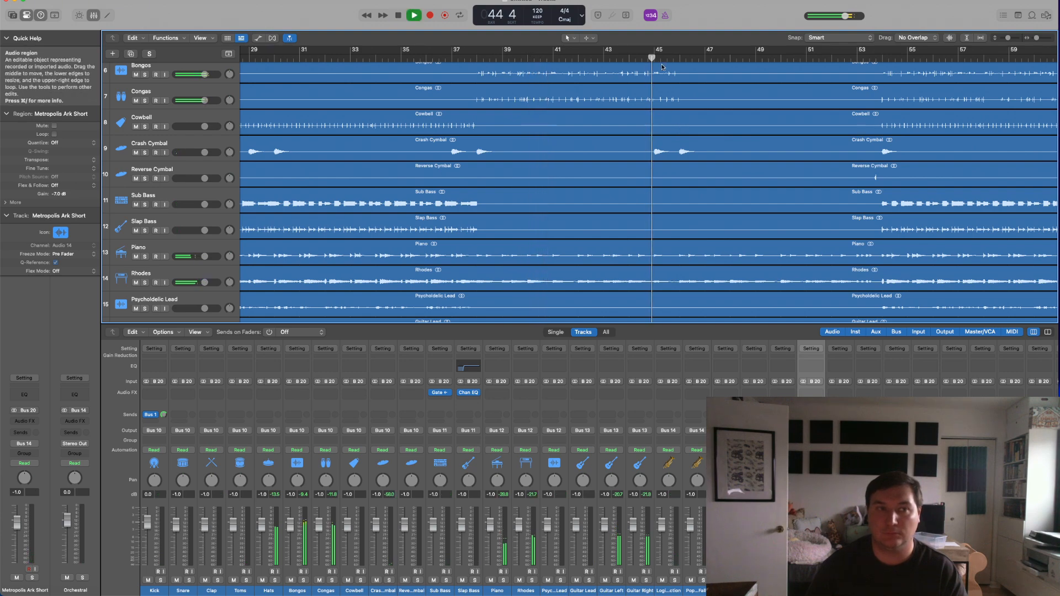
pyautogui.hscroll(5, 679, 88)
pyautogui.scroll(5, 683, 94)
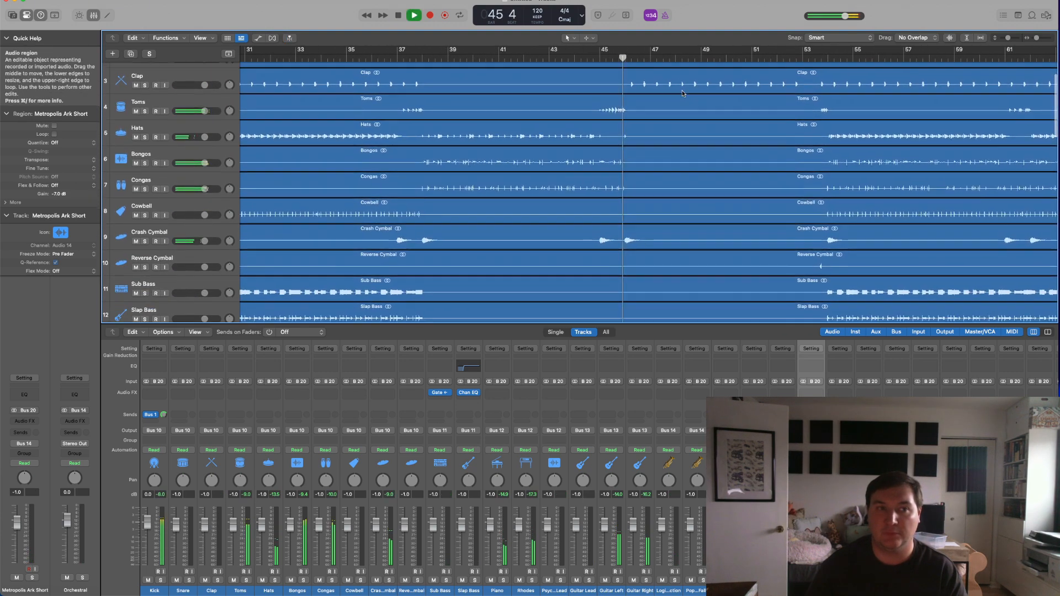
pyautogui.scroll(-10, 718, 138)
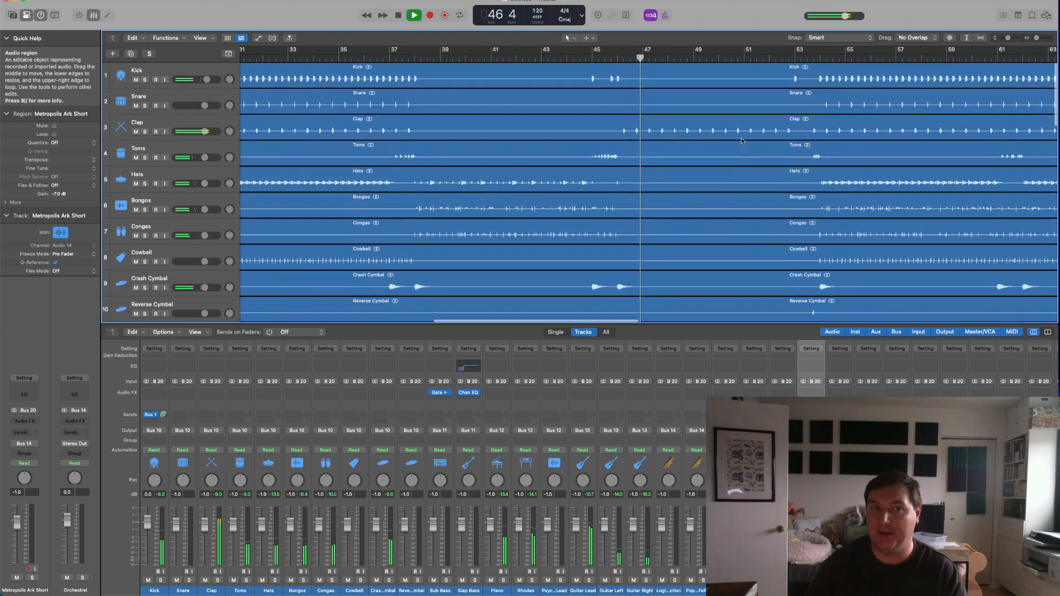
pyautogui.scroll(3, 718, 143)
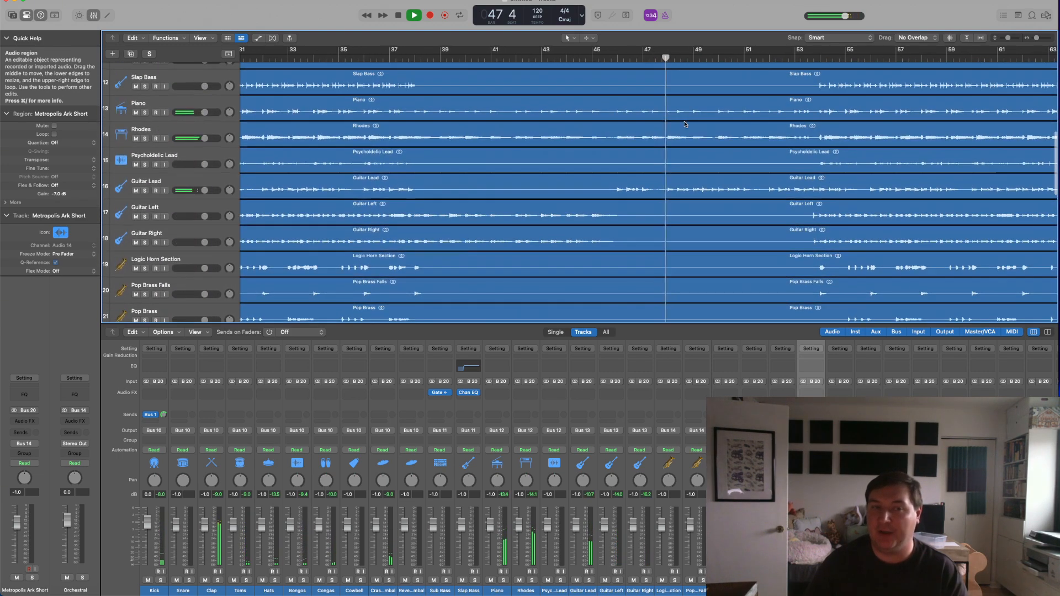
pyautogui.press('space')
# Play the full mix from about bar 53 to bar 55 to hear the transition into the final section.
pyautogui.scroll(6, 688, 171)
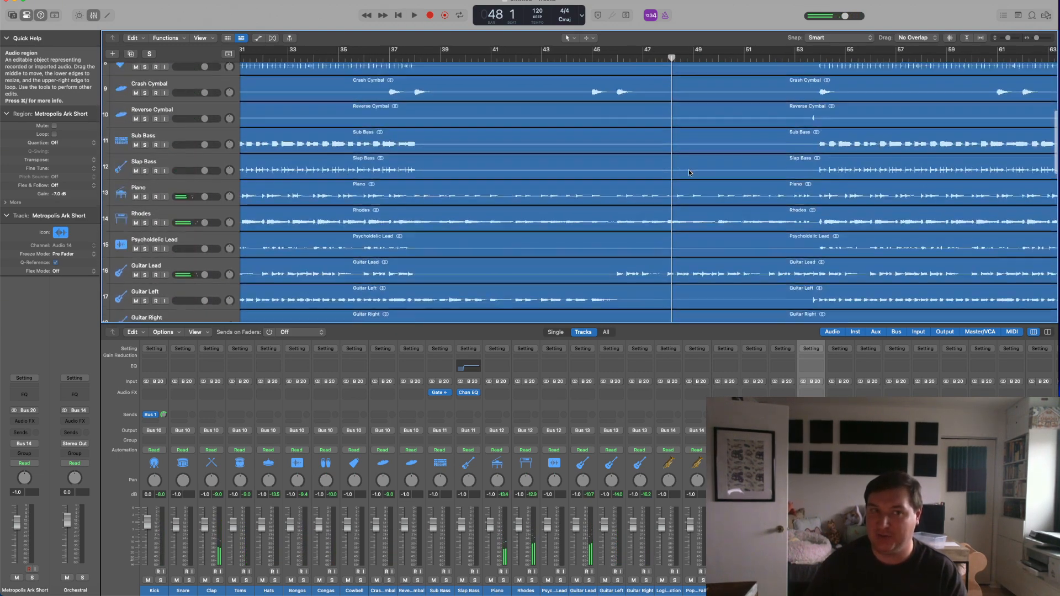
pyautogui.click(799, 57)
pyautogui.press('space')
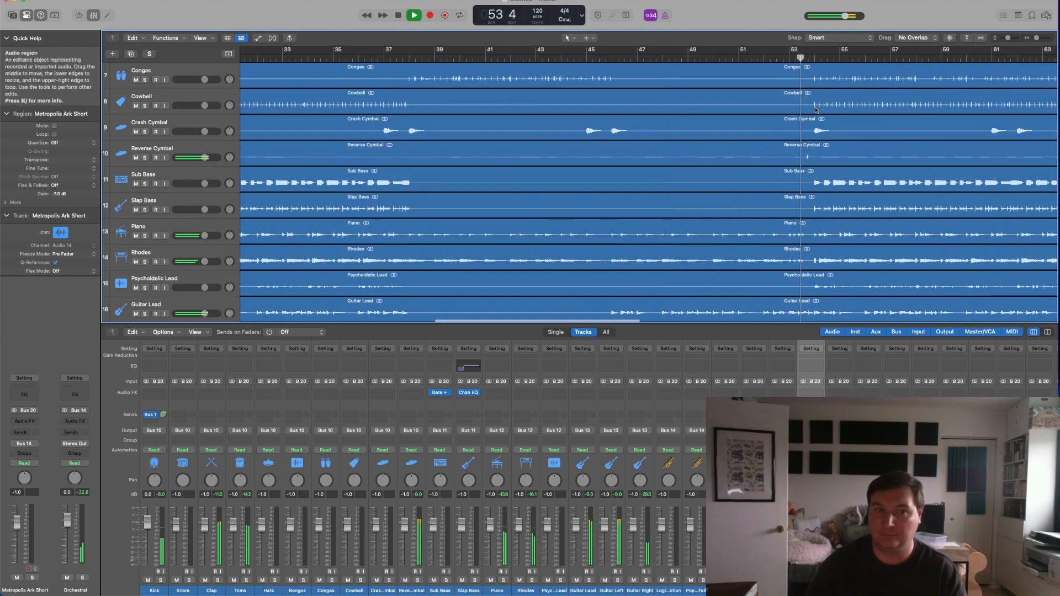
pyautogui.hscroll(5, 812, 110)
pyautogui.scroll(-6, 816, 113)
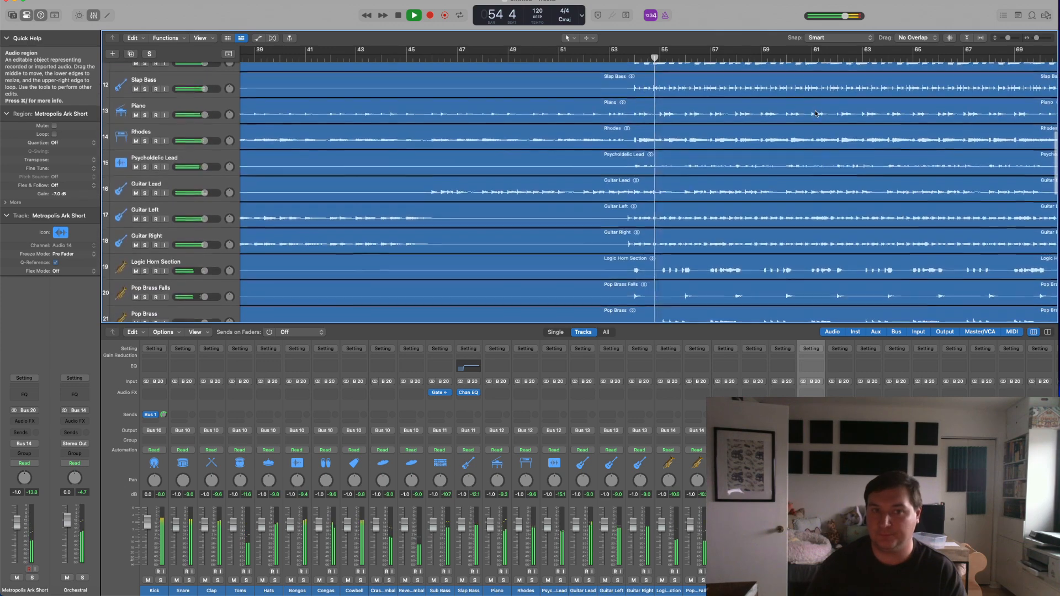
pyautogui.press('space')
# Place the playhead at bar 77, near the end of the arrangement.
pyautogui.scroll(-3, 804, 136)
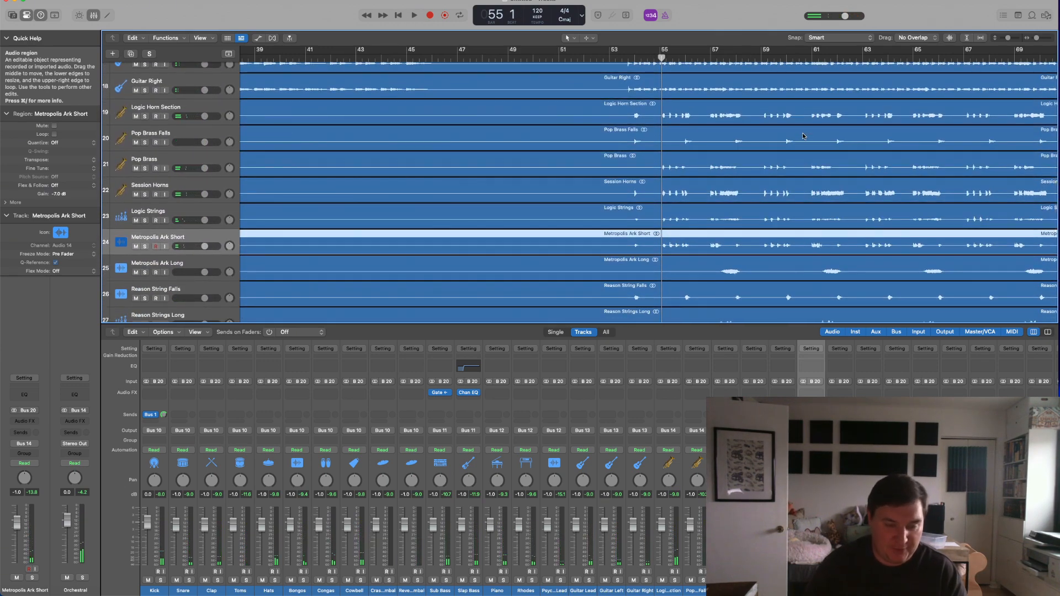
pyautogui.scroll(-5, 804, 136)
pyautogui.scroll(8, 802, 135)
pyautogui.hscroll(12, 801, 134)
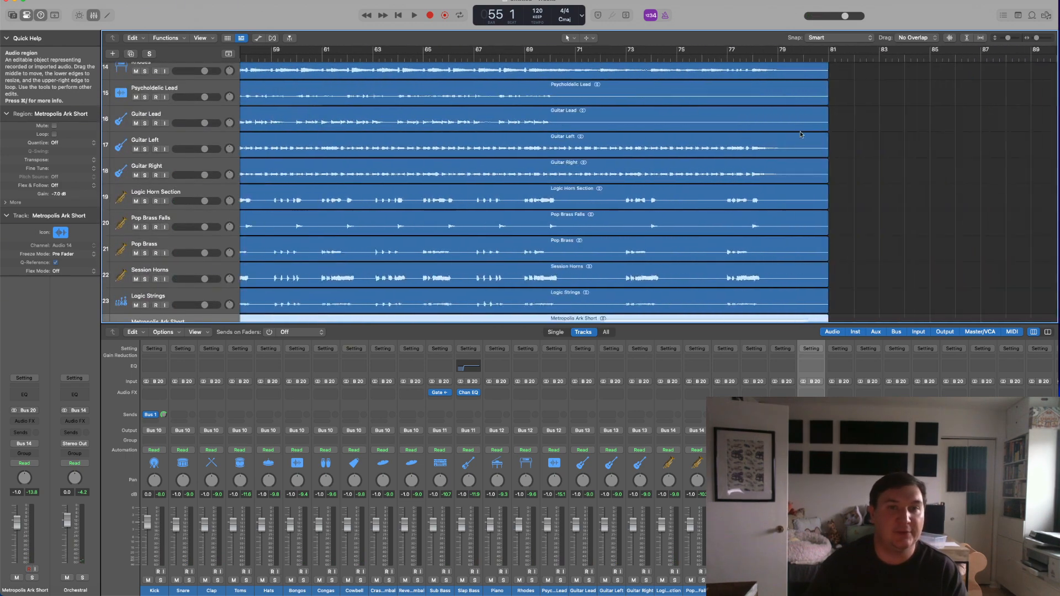
pyautogui.hscroll(-5, 801, 134)
pyautogui.click(911, 57)
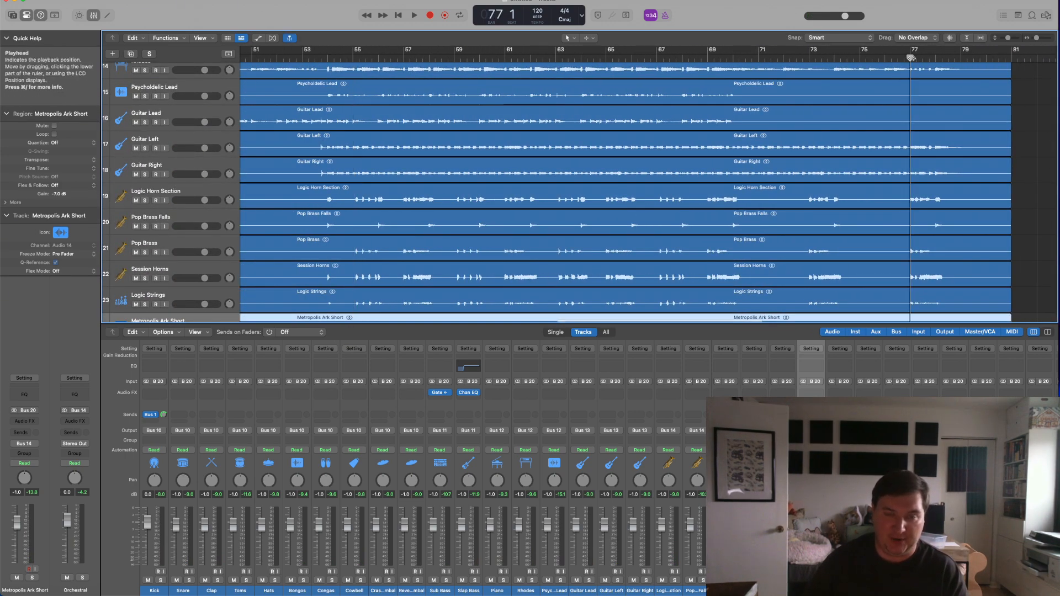
pyautogui.press('super+Right')
pyautogui.press('super+Right')
pyautogui.press('super+Right')
pyautogui.press('super+Right')
pyautogui.press('super+Left')
pyautogui.press('super+Left')
pyautogui.press('super+Left')
pyautogui.press('super+Left')
pyautogui.press('super+Left')
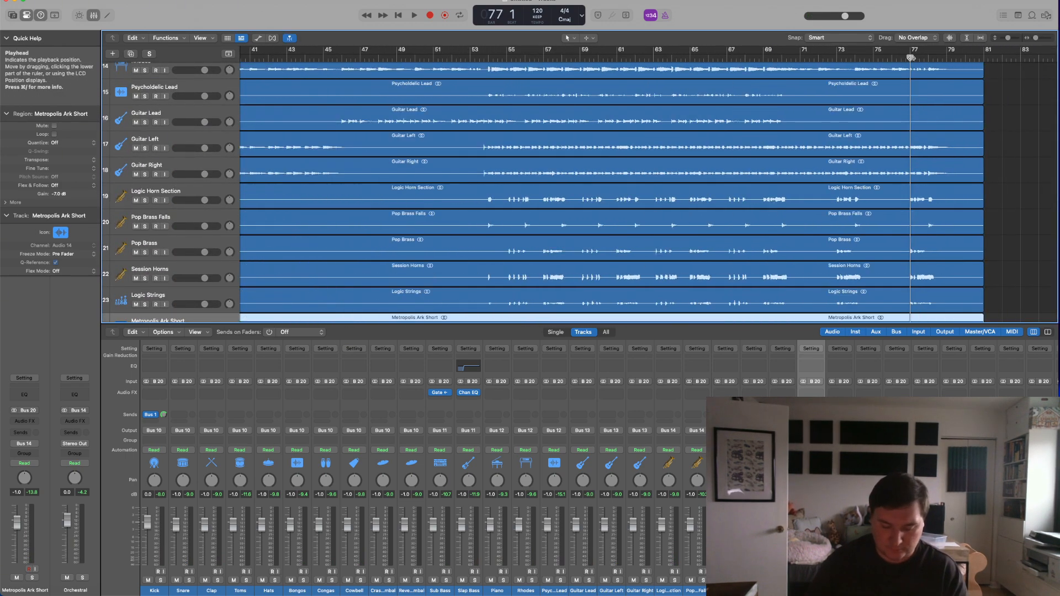
# Hide the mixer and select the Kick region at the end of the arrangement.
pyautogui.press('x')
pyautogui.hscroll(8, 756, 144)
pyautogui.scroll(8, 756, 144)
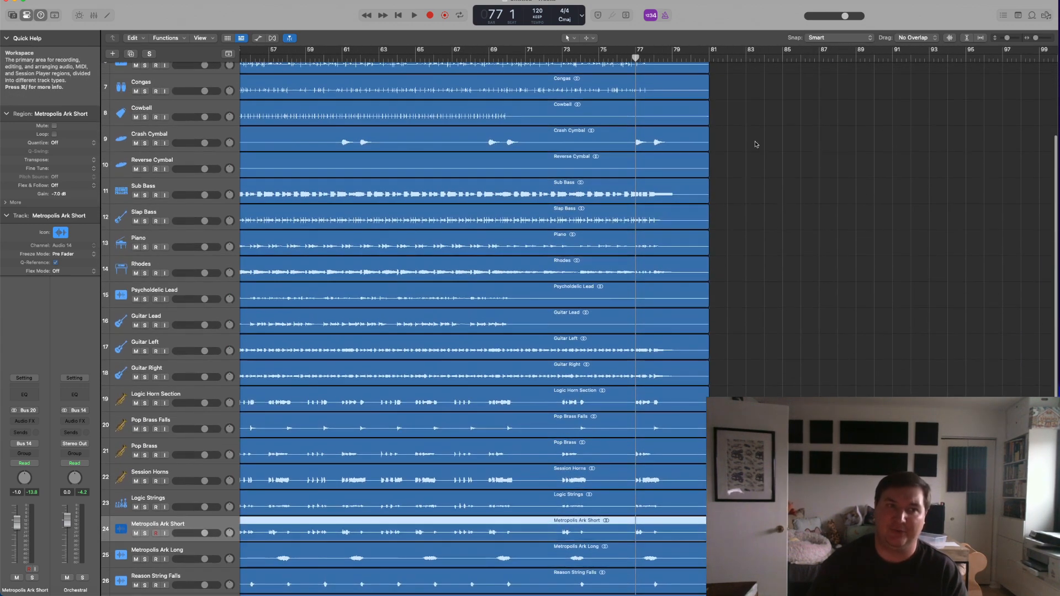
pyautogui.scroll(5, 756, 144)
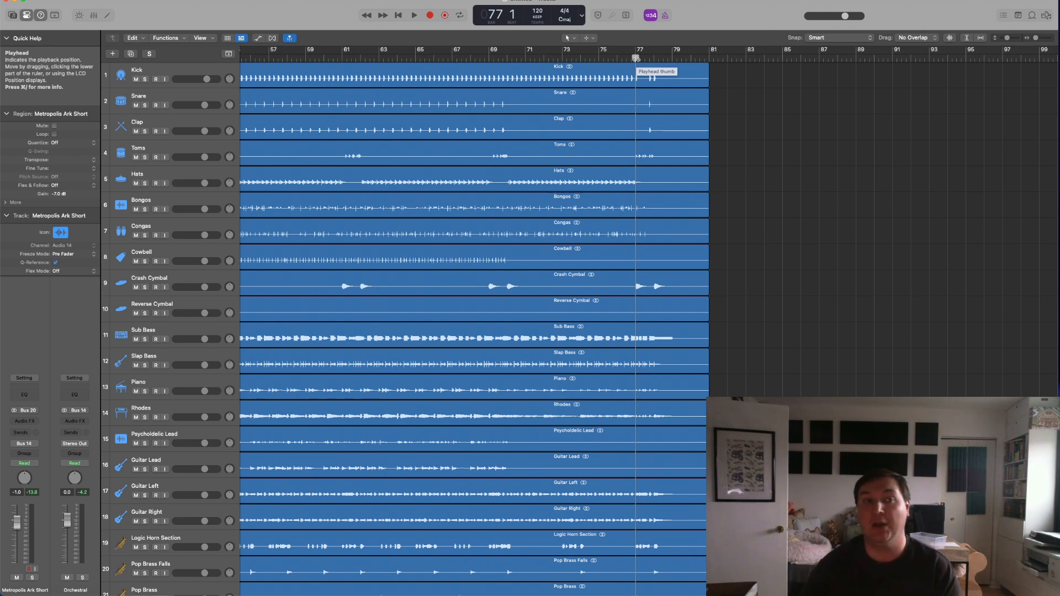
pyautogui.click(665, 83)
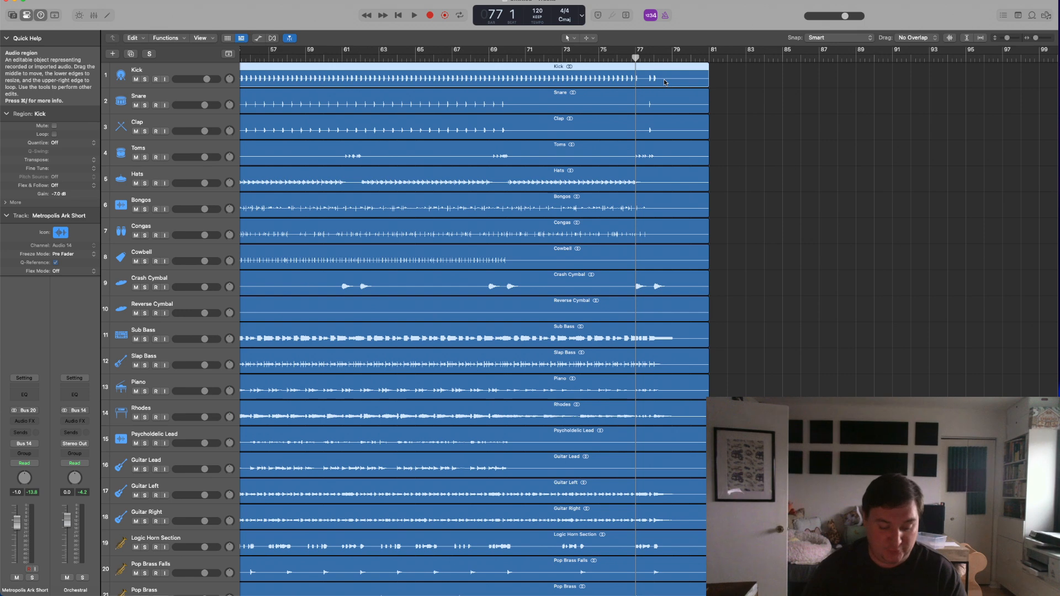
# Select all regions in the arrangement and play the ending from bar 77 to about bar 78.
pyautogui.press('super+a')
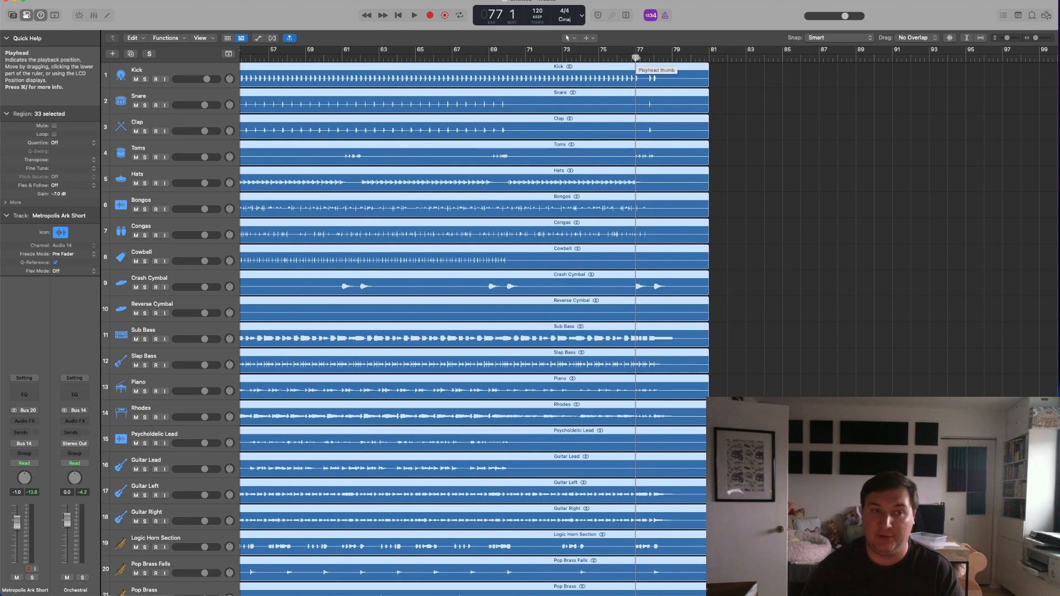
pyautogui.press('space')
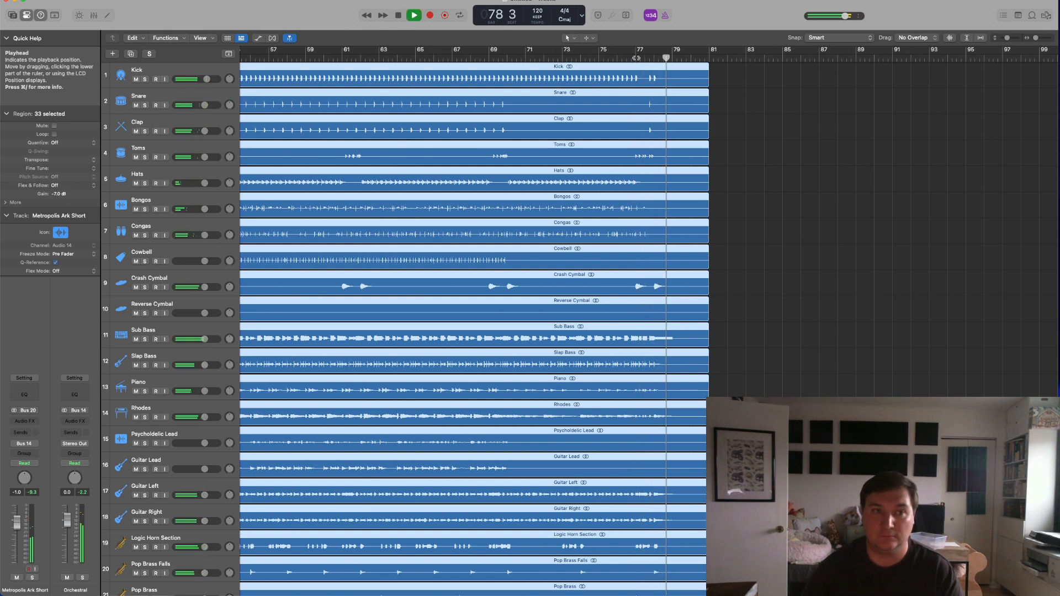
pyautogui.press('space')
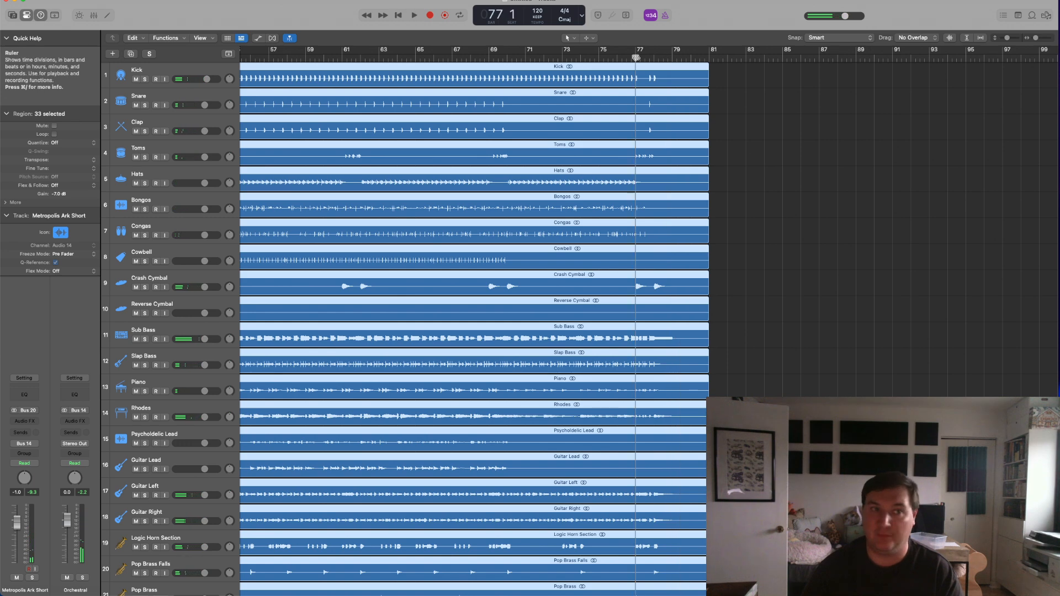
# Split all selected regions at bar 77 and copy the separated ending section to bar 89.
pyautogui.press('super+t')
pyautogui.moveTo(652, 75); pyautogui.dragTo(875, 73)
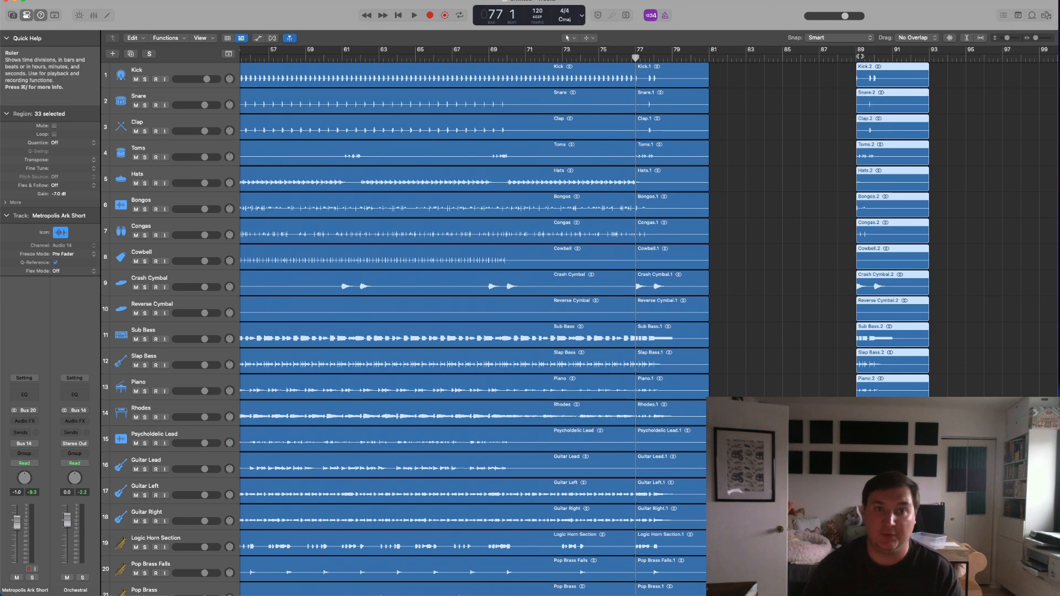
# Play the copied ending section on its own from bar 89 to about bar 91.
pyautogui.click(858, 58)
pyautogui.hscroll(5, 865, 84)
pyautogui.hscroll(3, 865, 85)
pyautogui.press('space')
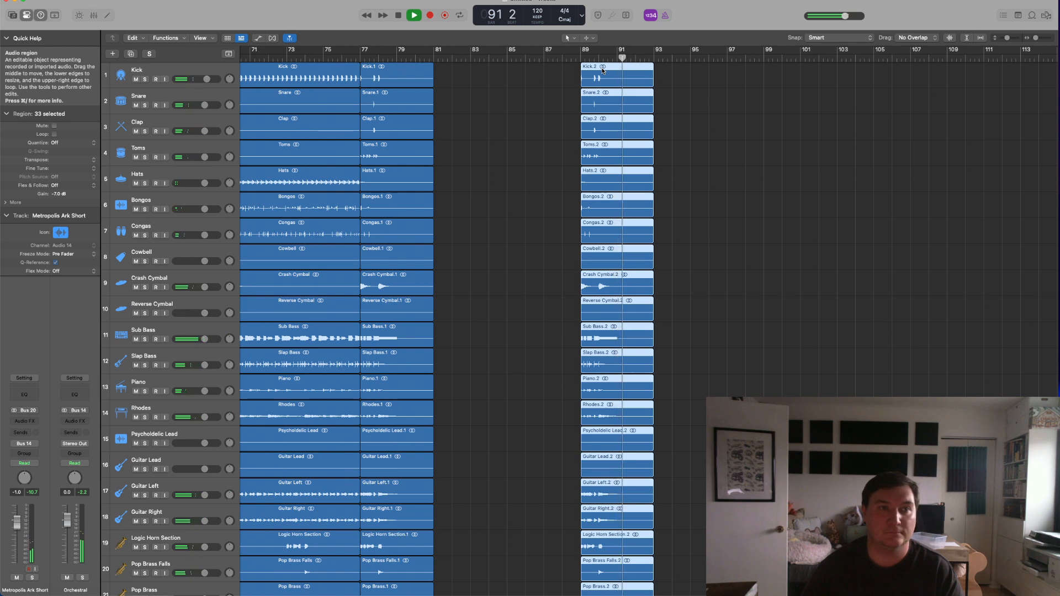
# Copy the ending section from bar 89 to bar 99 on all tracks and place the playhead at bar 99.
pyautogui.moveTo(603, 70); pyautogui.dragTo(747, 70)
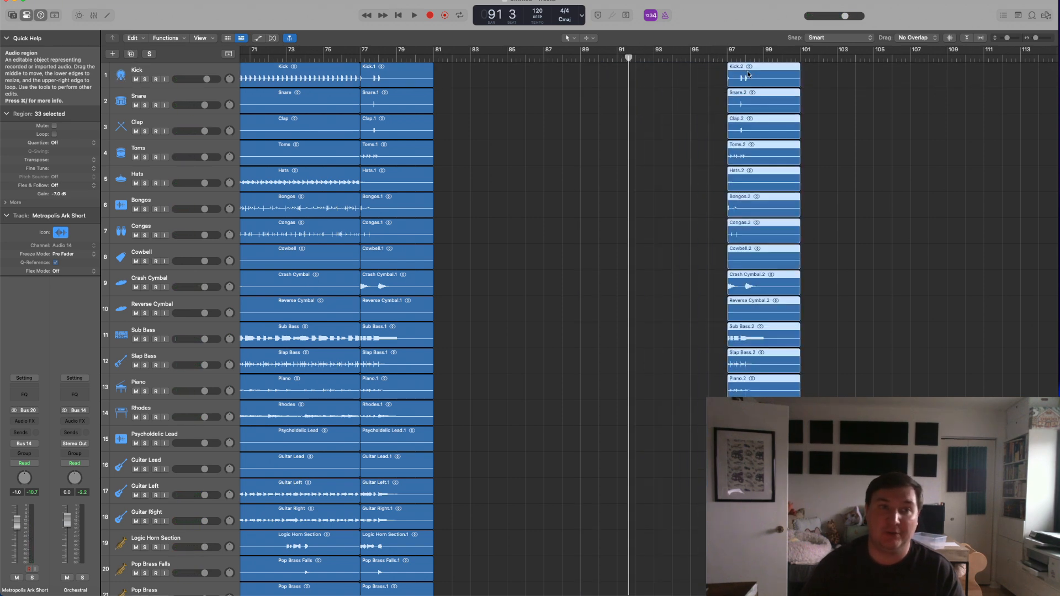
pyautogui.press('super+z')
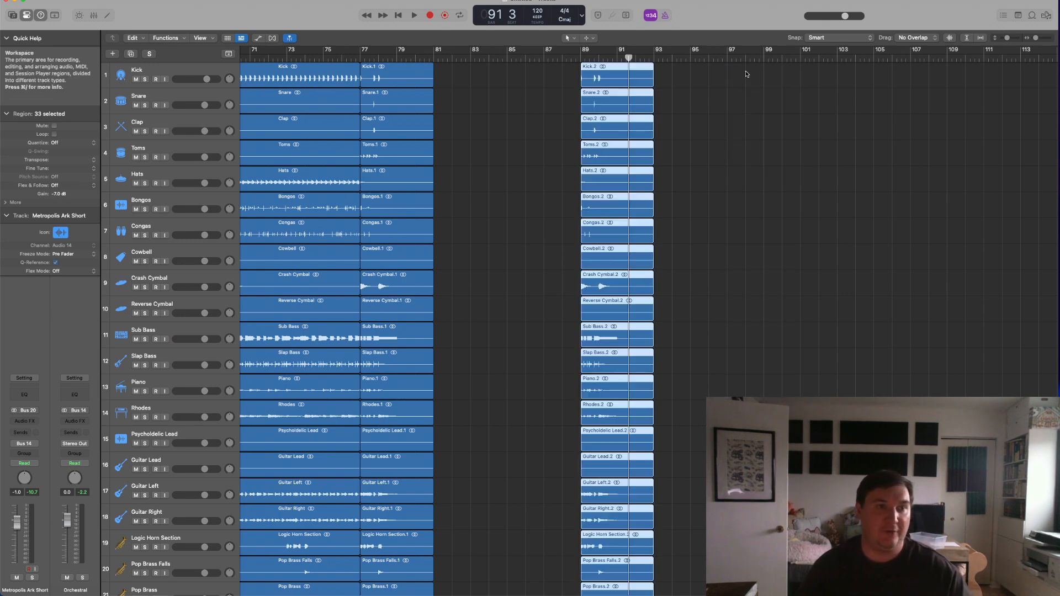
pyautogui.moveTo(608, 74); pyautogui.dragTo(772, 66)
pyautogui.click(764, 58)
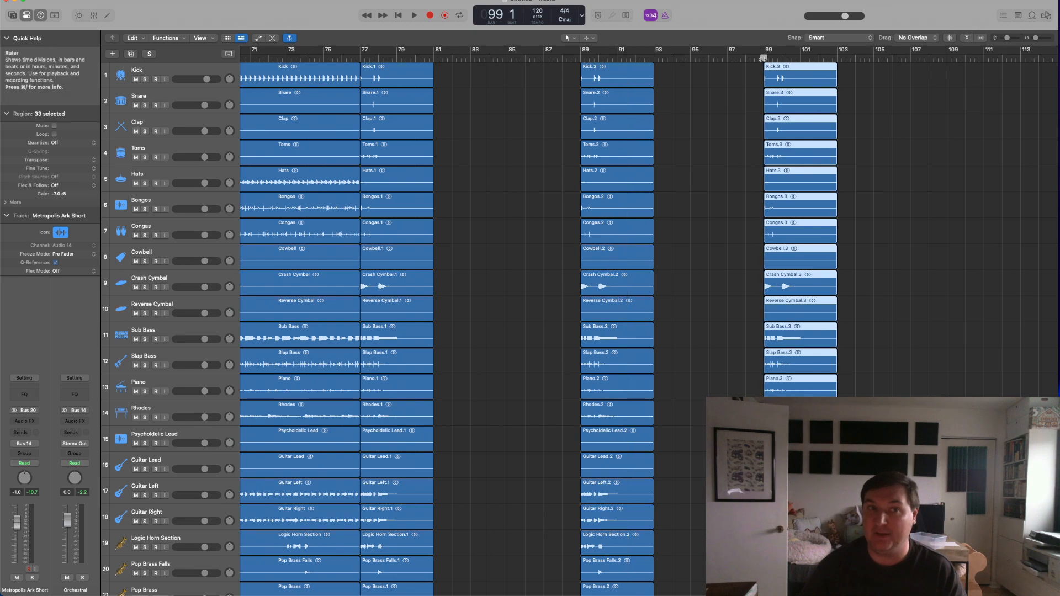
pyautogui.scroll(-15, 825, 188)
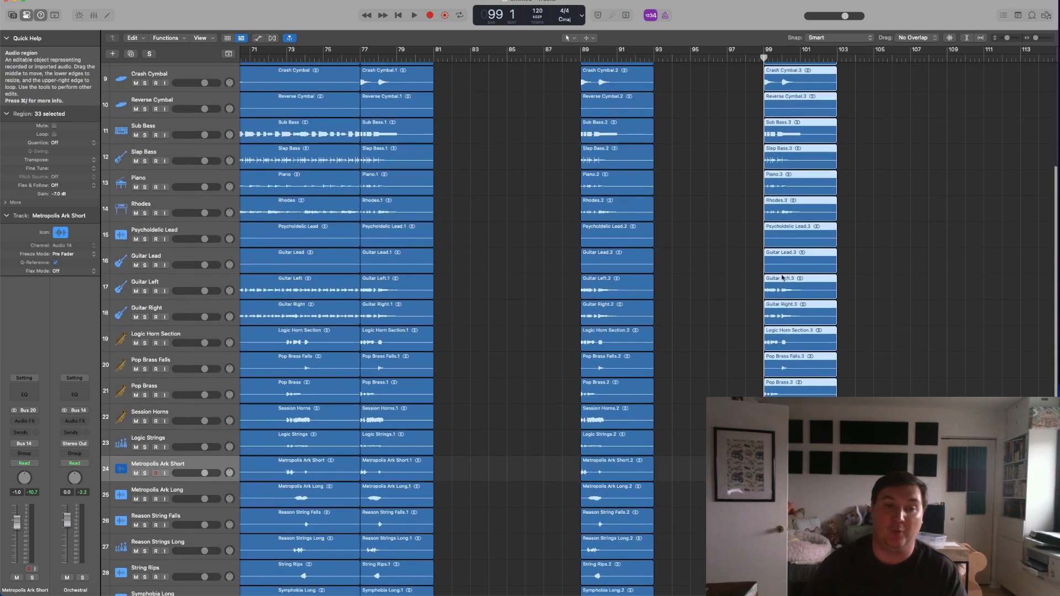
pyautogui.scroll(11, 810, 249)
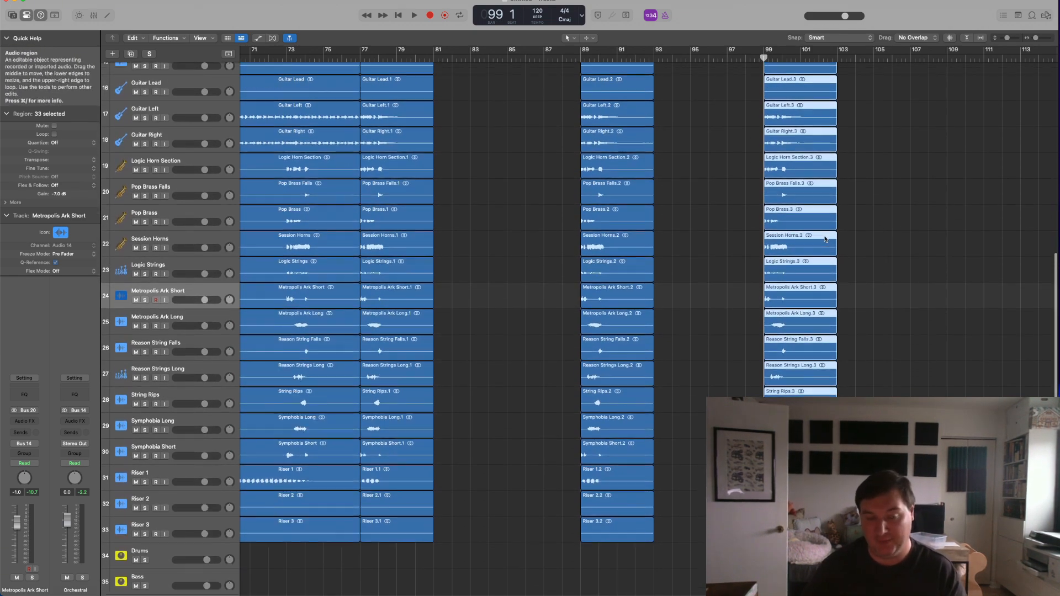
pyautogui.scroll(-9, 788, 207)
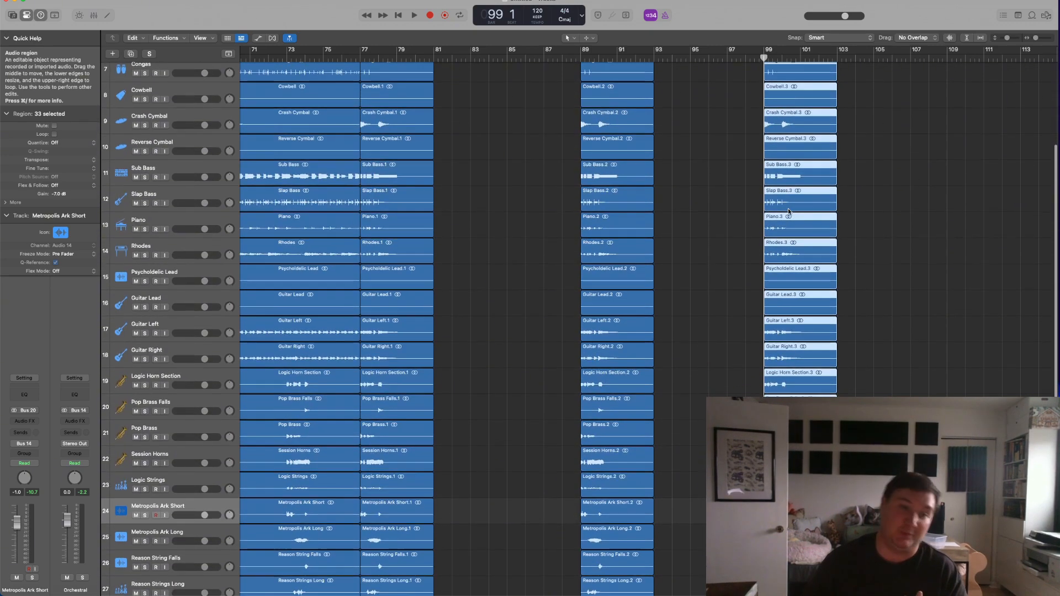